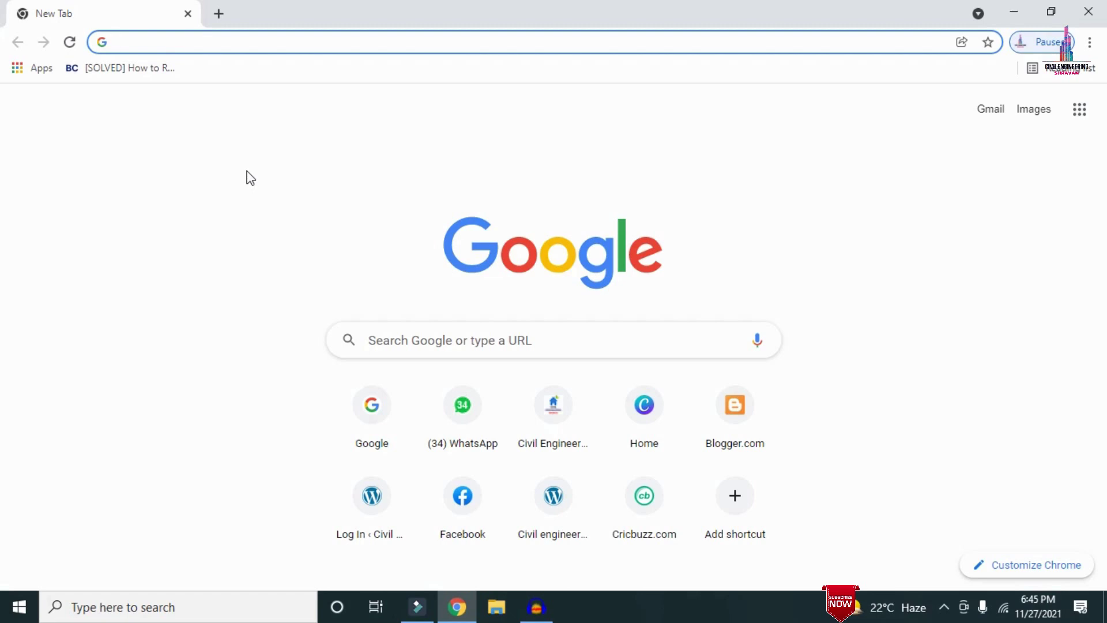
type("http://civilbasics123.com/")
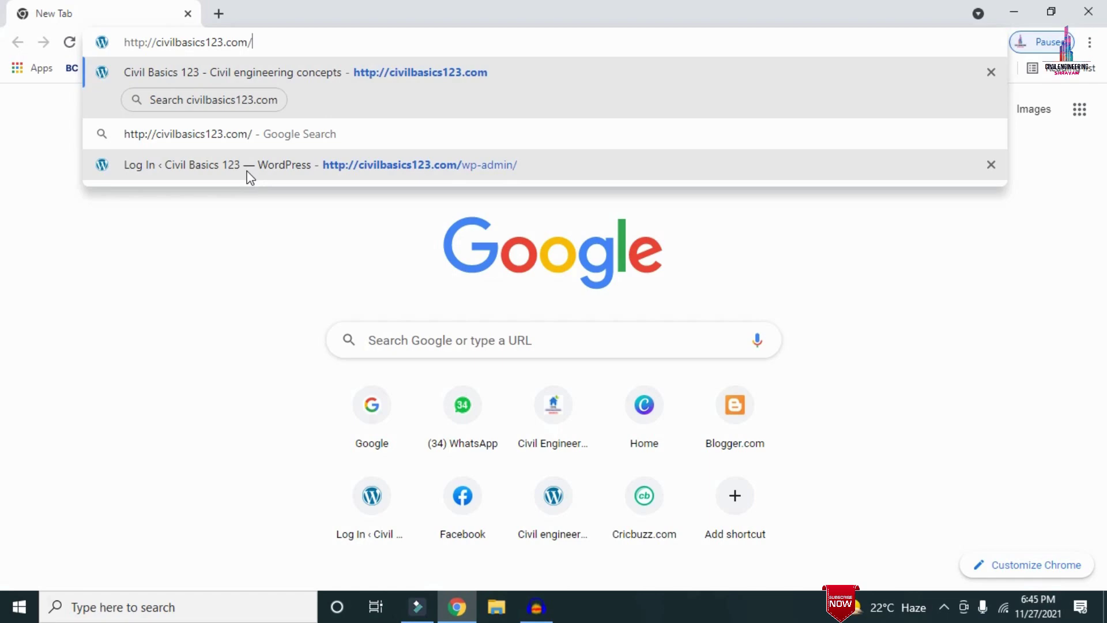
key("Return")
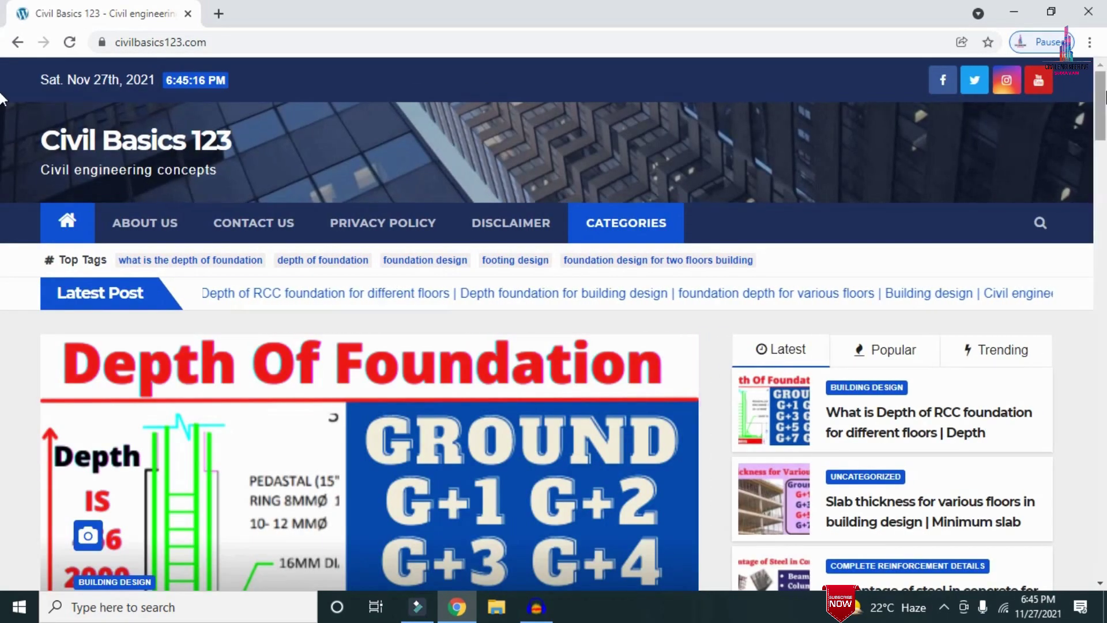
scroll(2, 115, "down", 7)
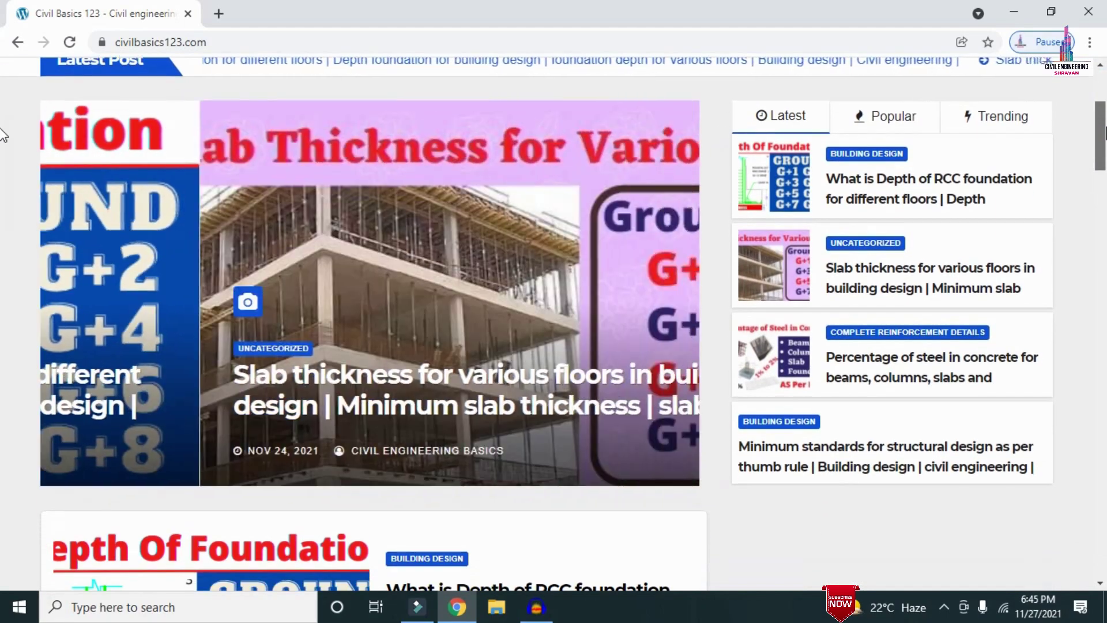
scroll(1, 152, "down", 4)
scroll(2, 127, "up", 11)
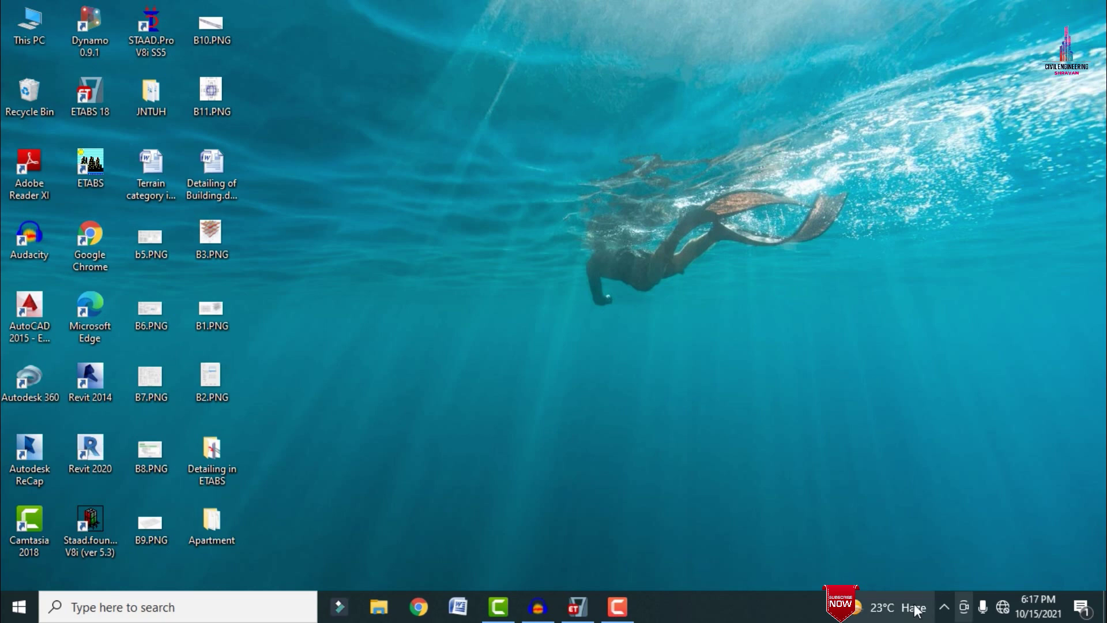
Restore the ETABS Ultimate 18.1.1 model window from the taskbar.
left_click(577, 606)
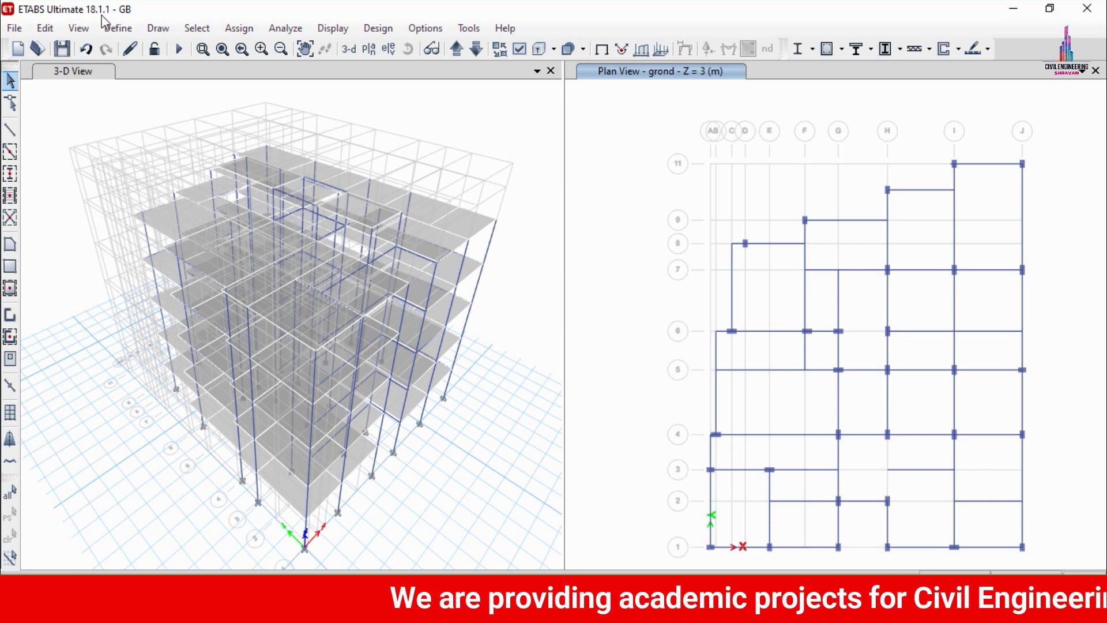
left_click(115, 29)
left_click(132, 48)
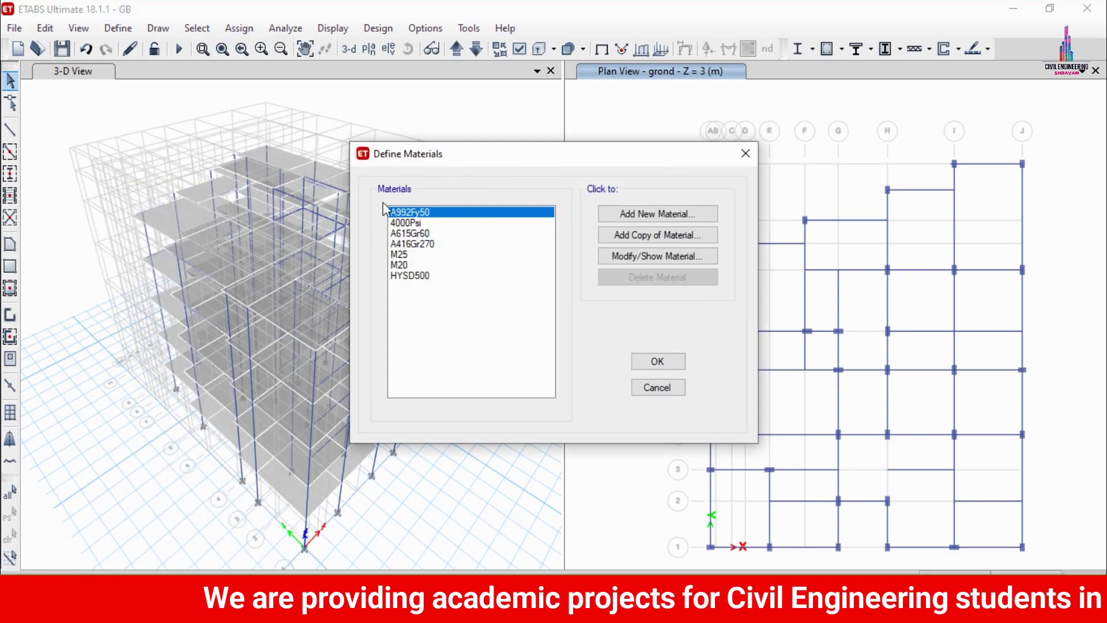
left_click(422, 255)
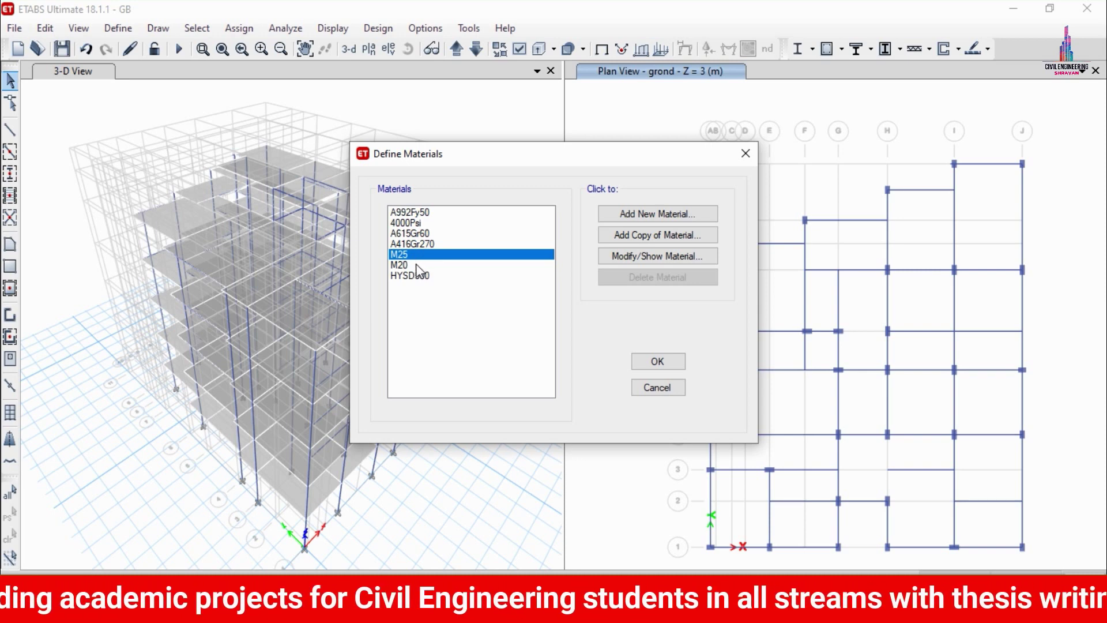
left_click(402, 266)
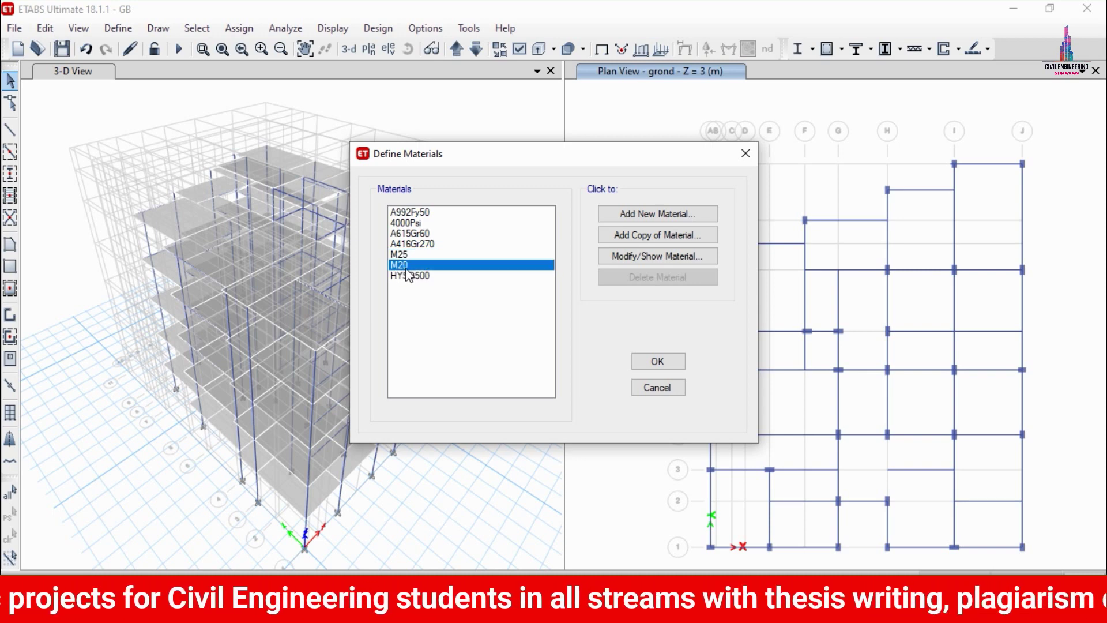
left_click(408, 256)
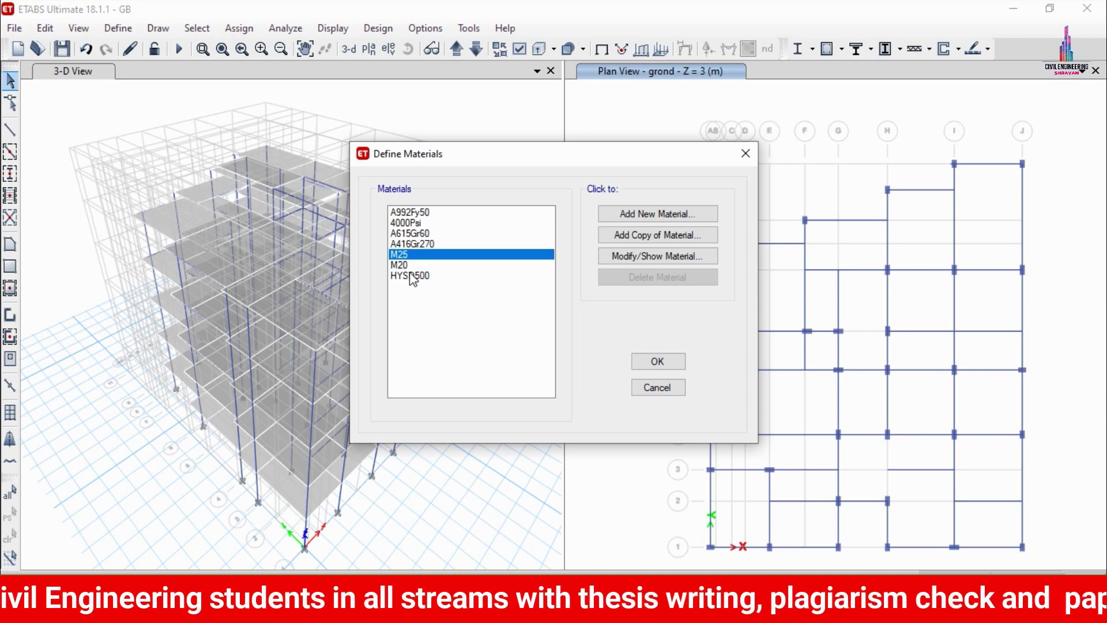
left_click(415, 276)
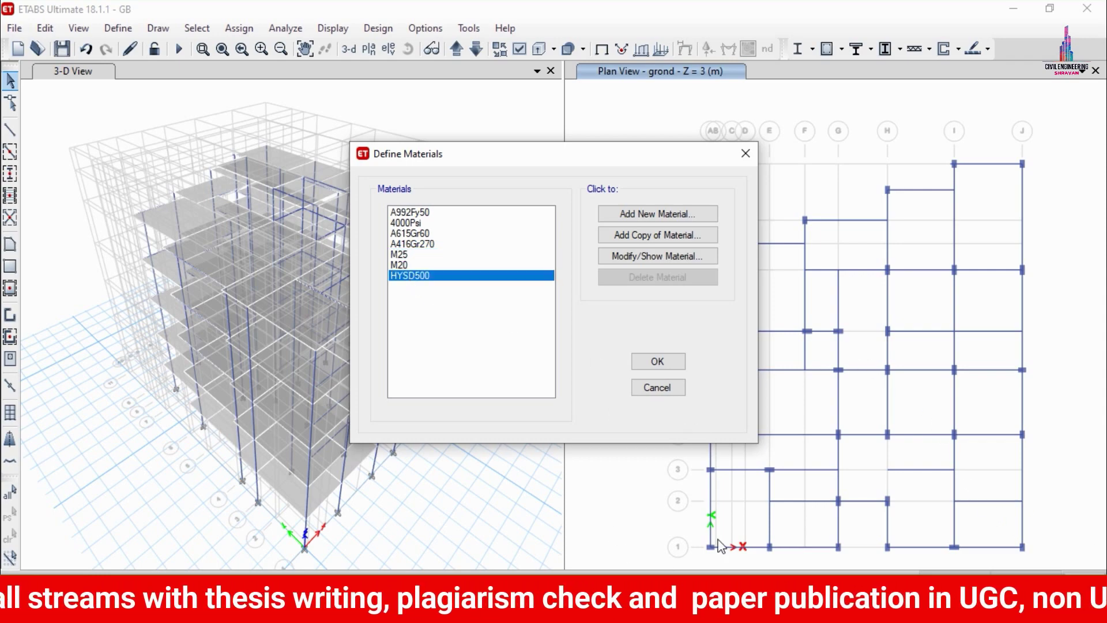
left_click(657, 388)
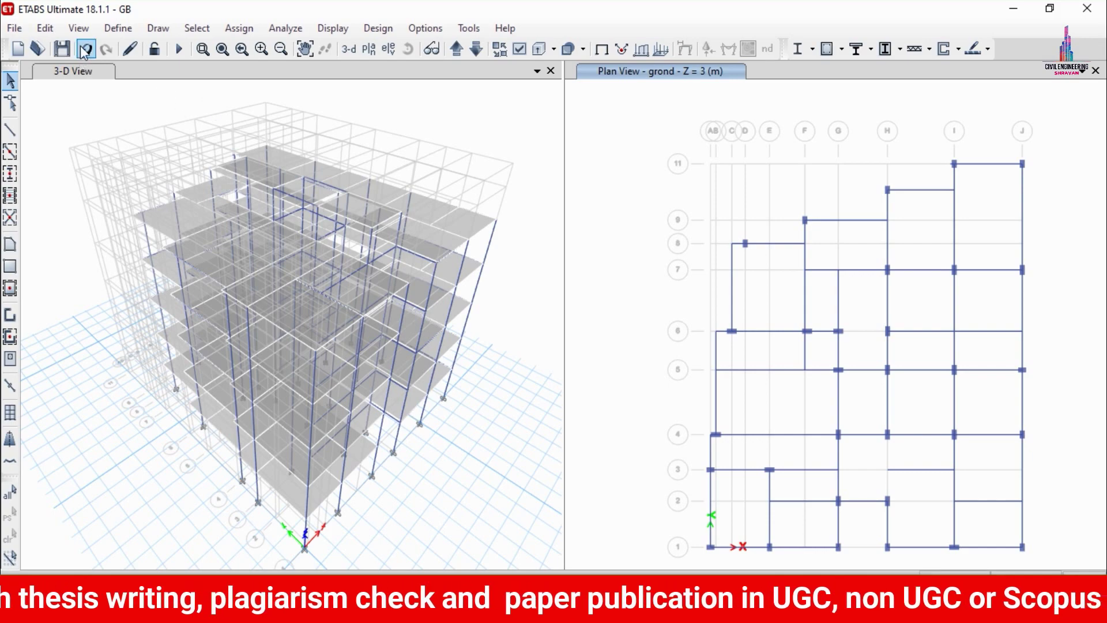
left_click(110, 29)
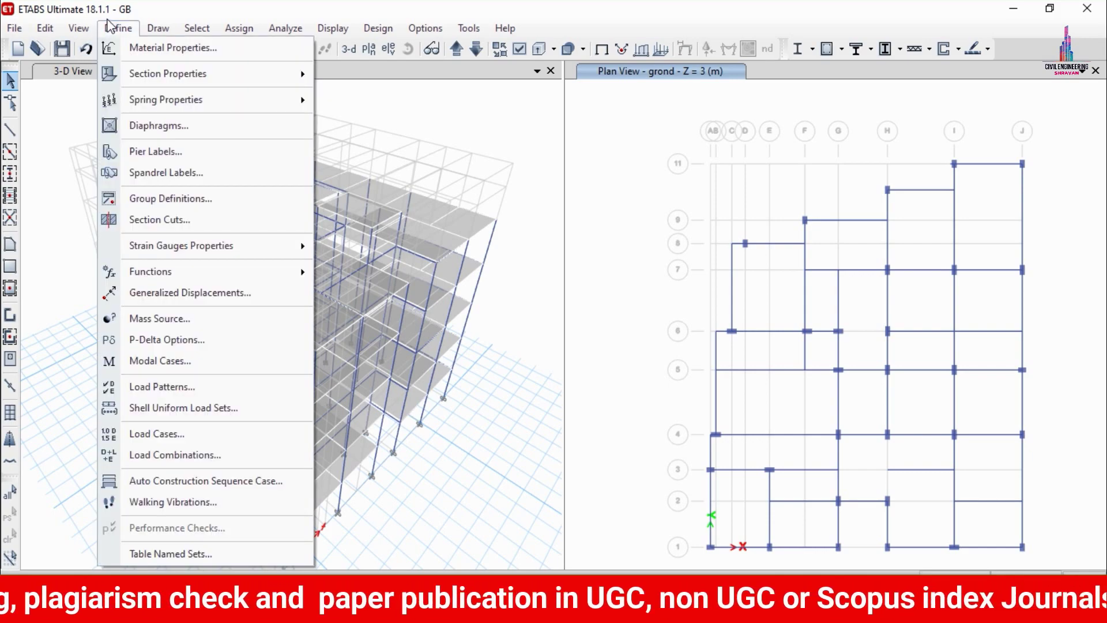
left_click(110, 28)
left_click(115, 29)
mouse_move(132, 85)
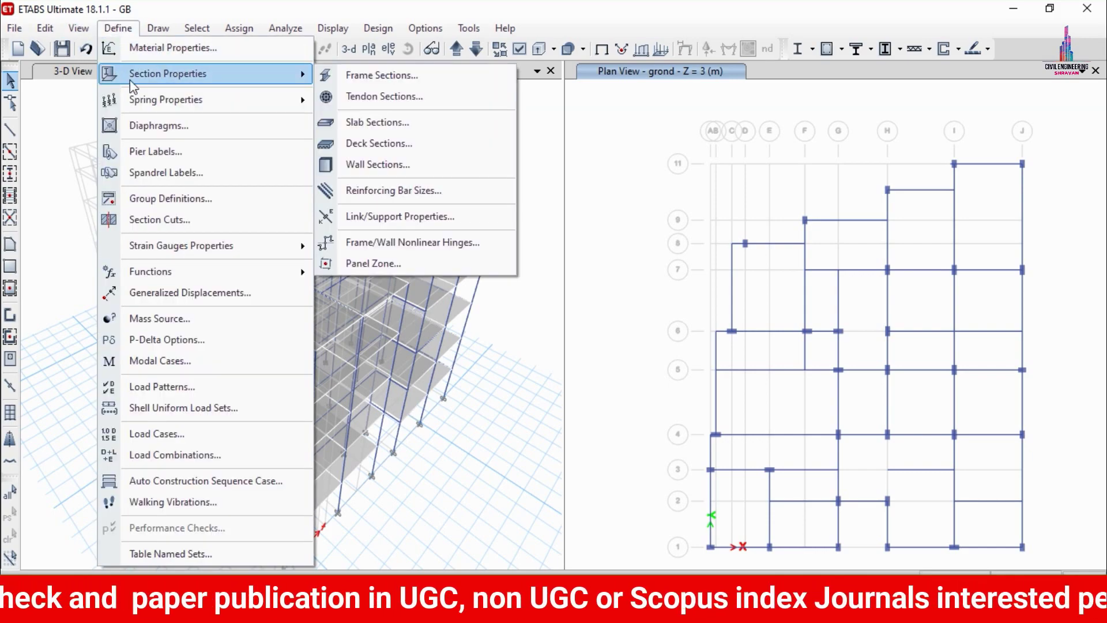
left_click(347, 83)
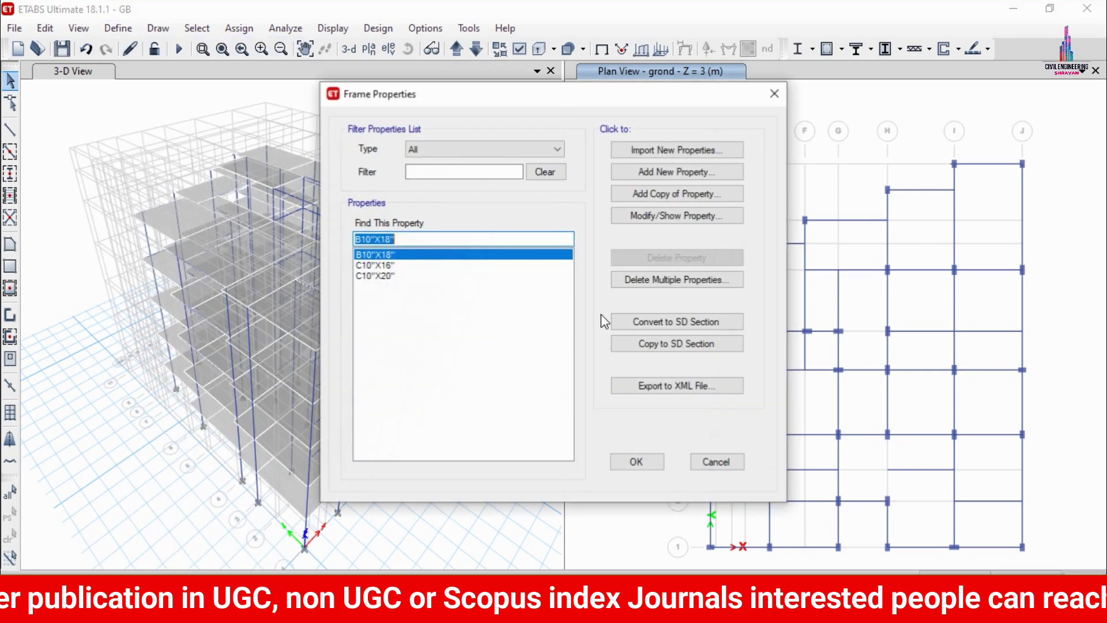
left_click(382, 257)
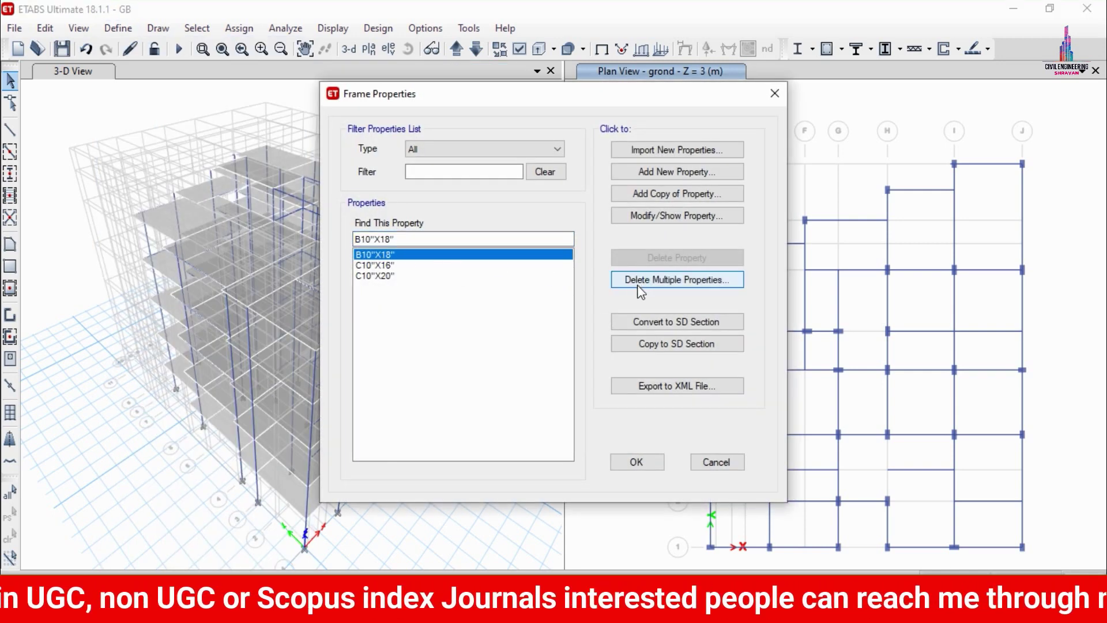
left_click(389, 267)
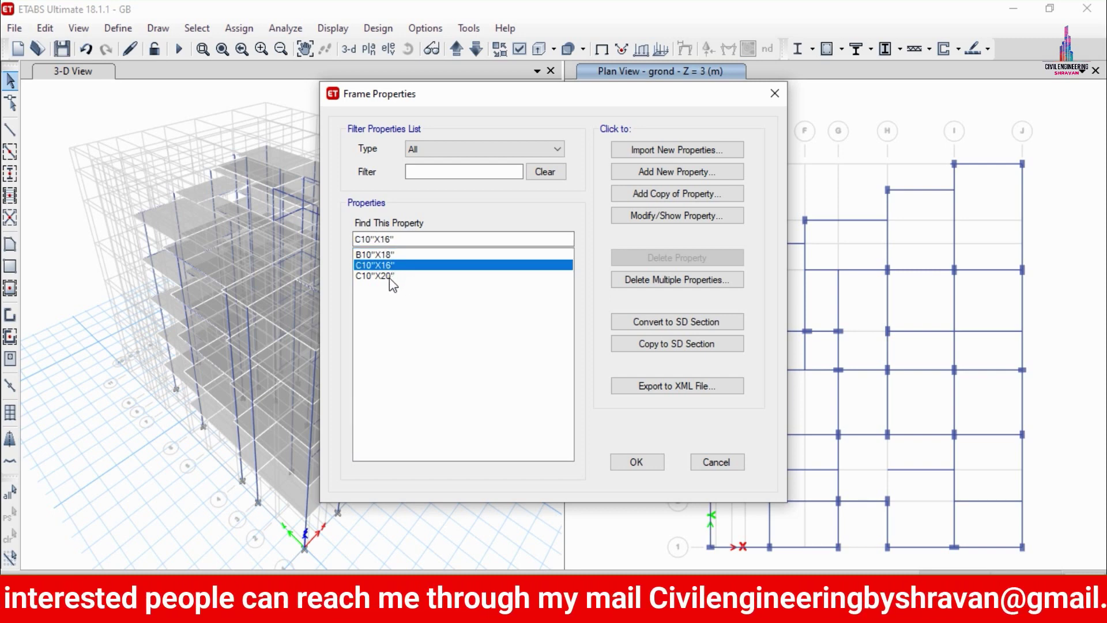
left_click(392, 276)
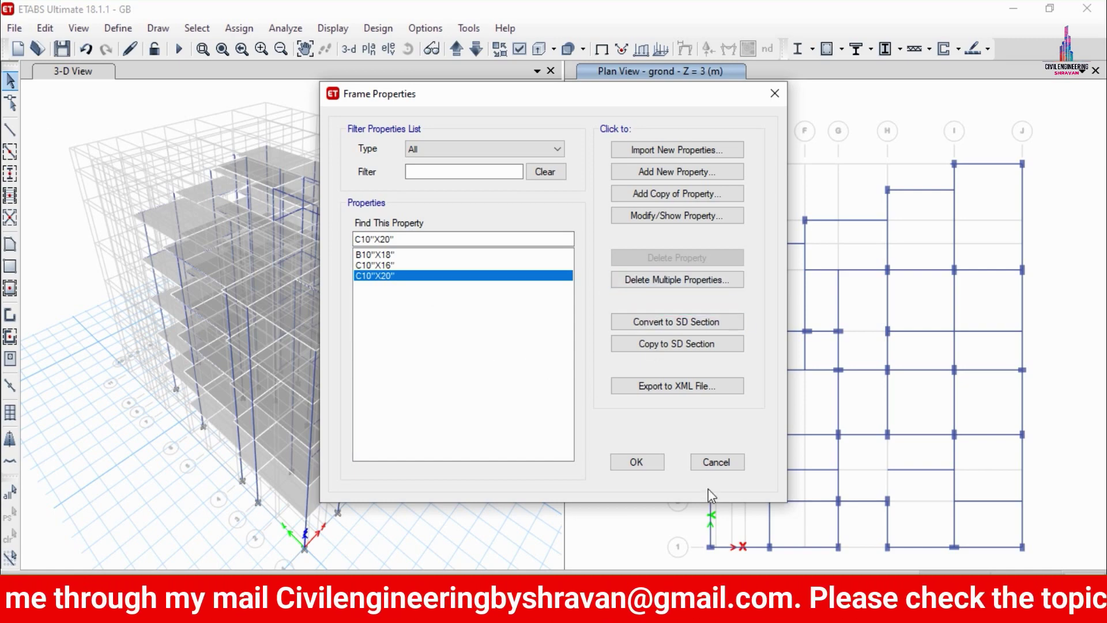
left_click(715, 462)
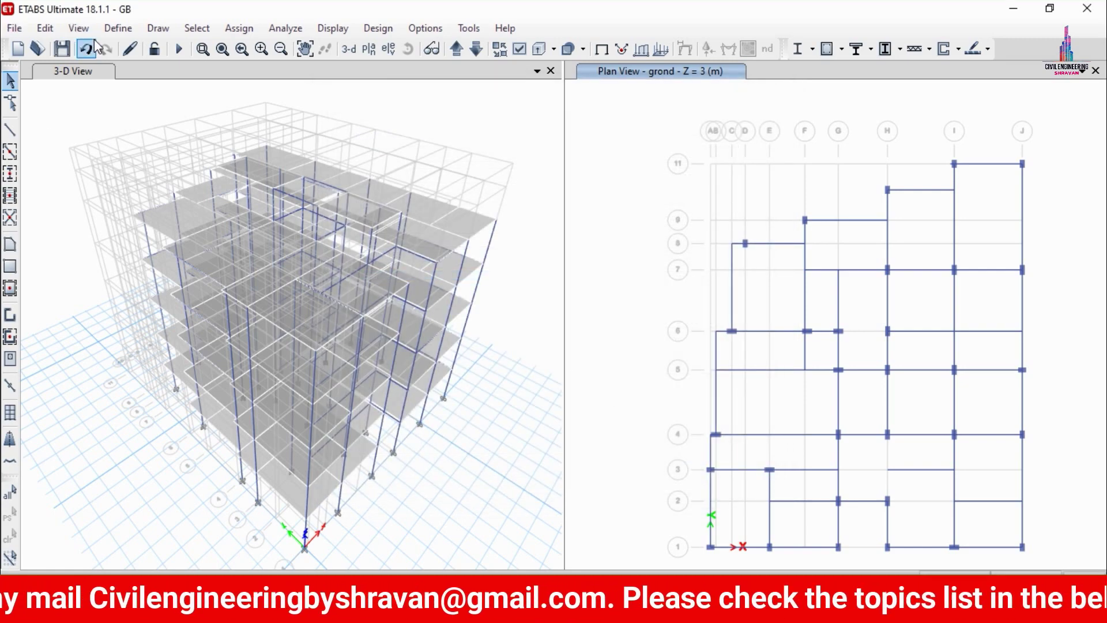
left_click(120, 28)
mouse_move(173, 73)
left_click(358, 122)
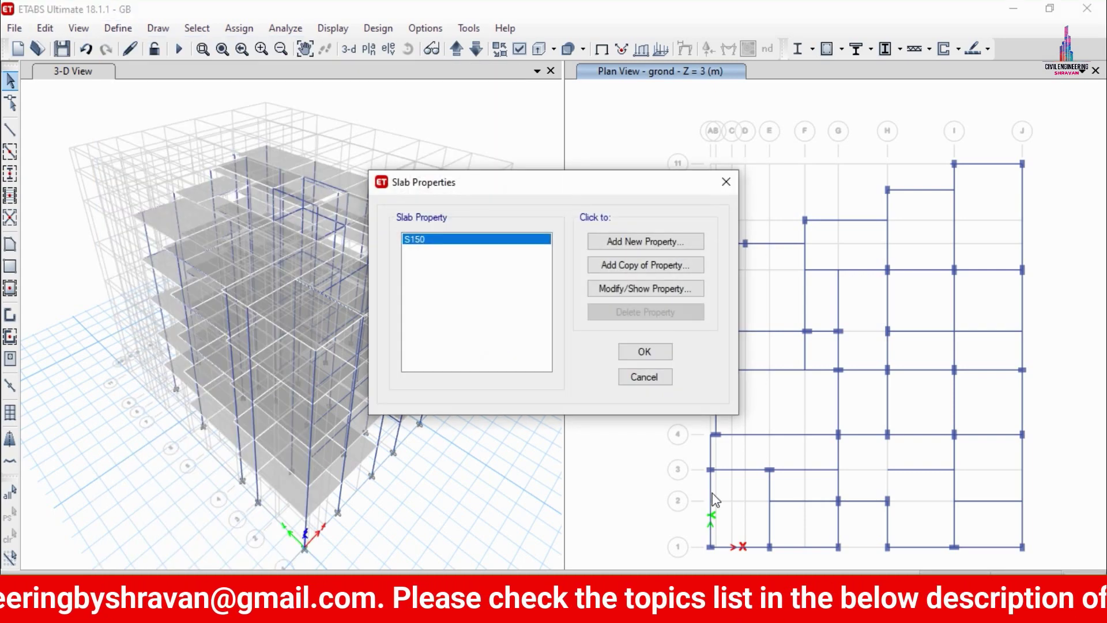
left_click(666, 288)
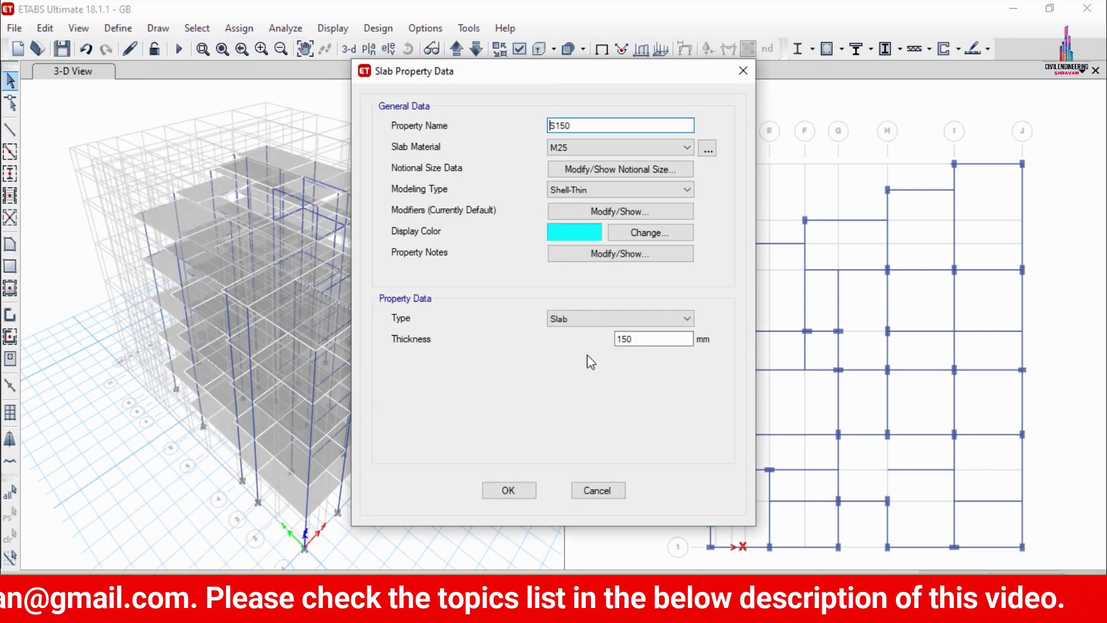
left_click(599, 490)
left_click(643, 377)
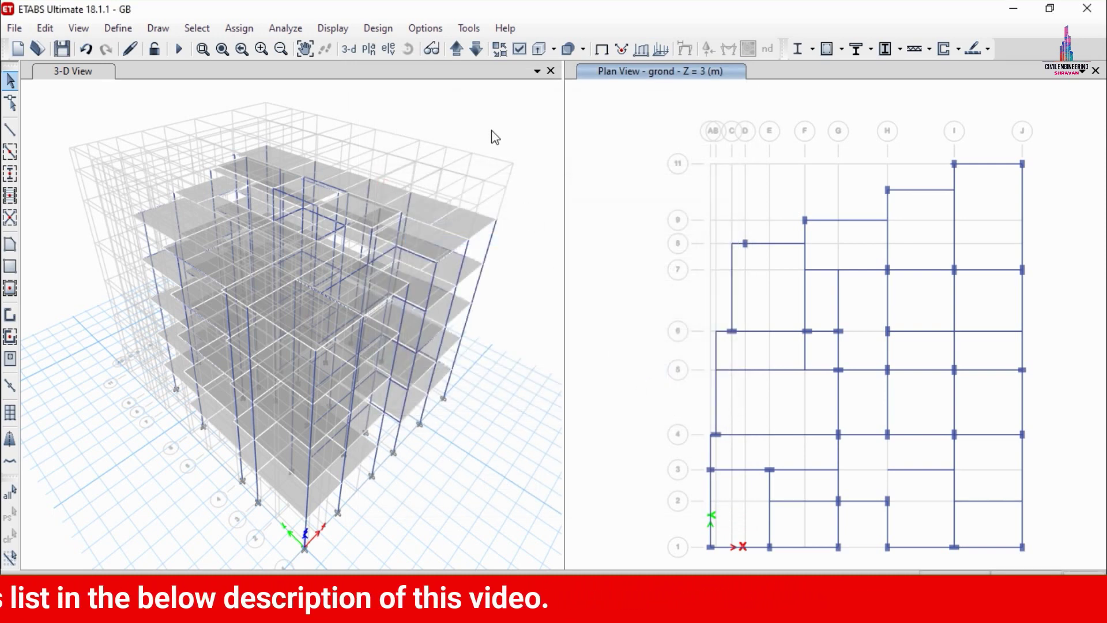
Start Add Design Strips from the Edit menu and select the grond story.
left_click(40, 28)
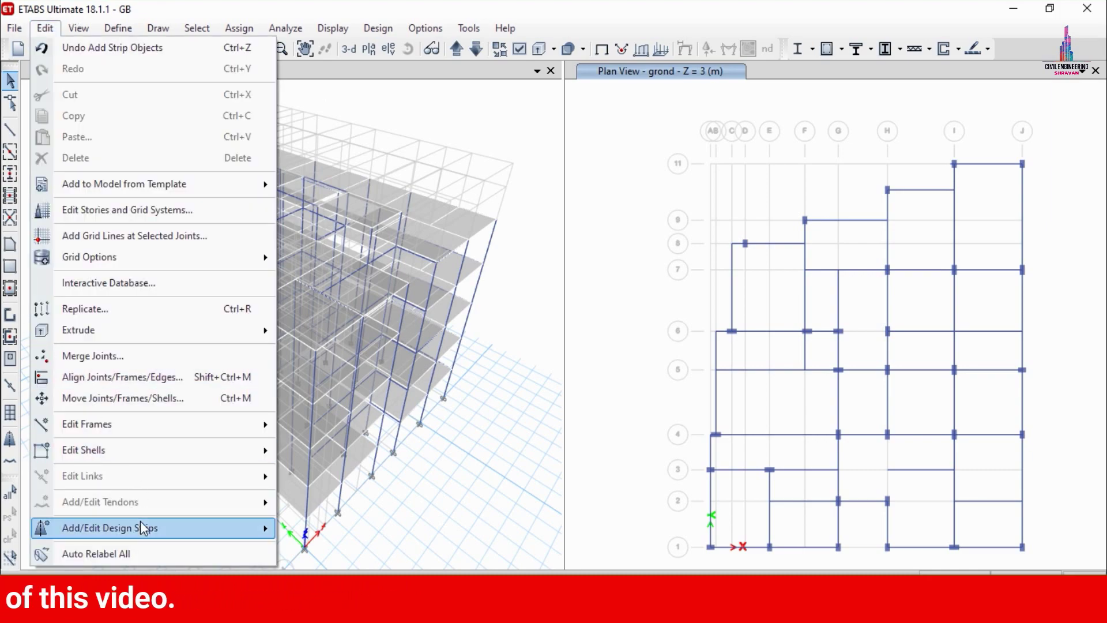
mouse_move(139, 521)
left_click(369, 528)
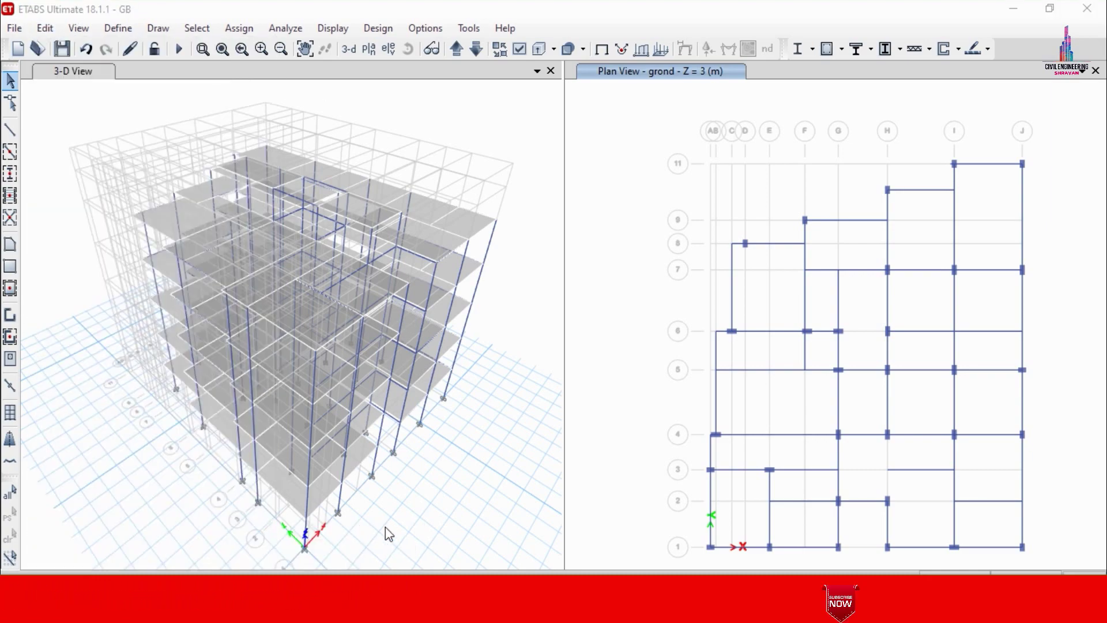
left_click(597, 205)
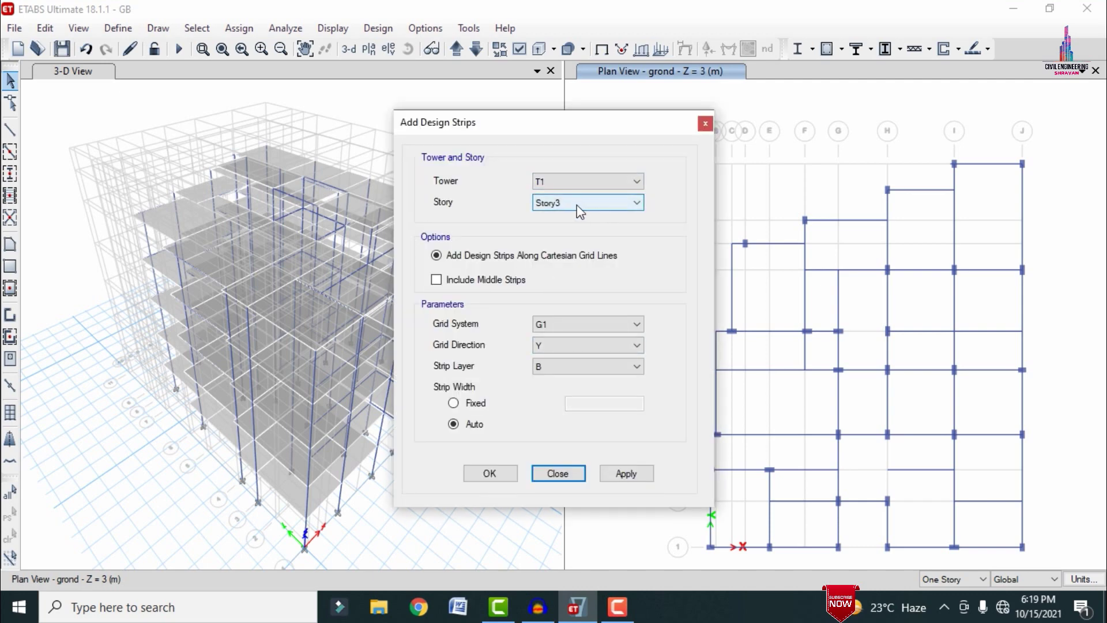
left_click(573, 202)
left_click(556, 280)
Add X-direction design strips on layer A for the grond story.
left_click(572, 344)
left_click(586, 365)
left_click(578, 369)
left_click(542, 381)
left_click(615, 474)
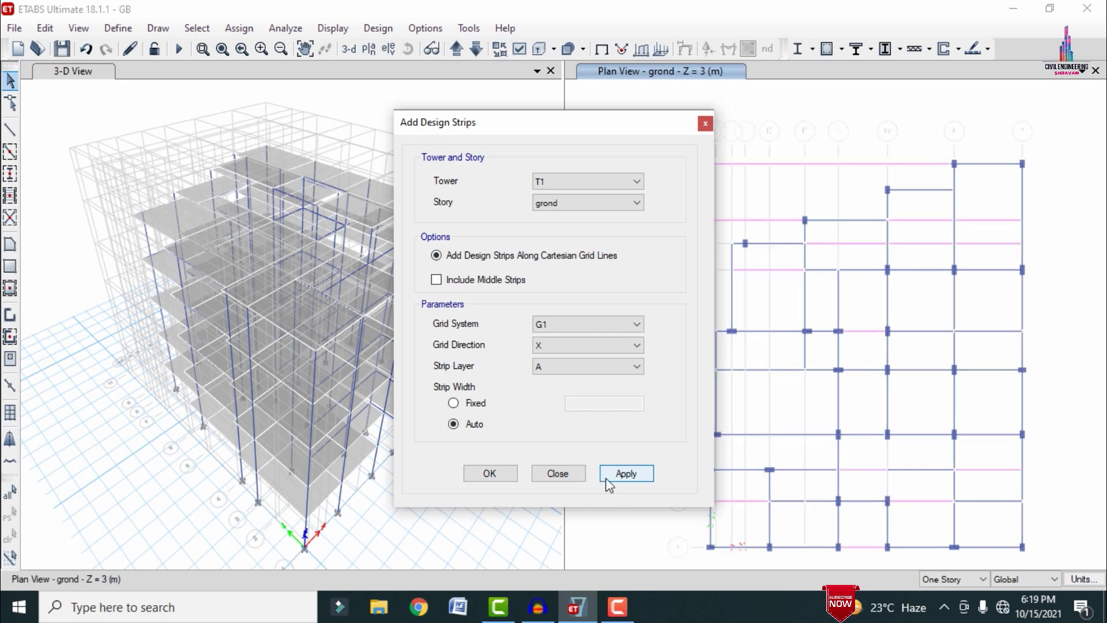
left_click(603, 477)
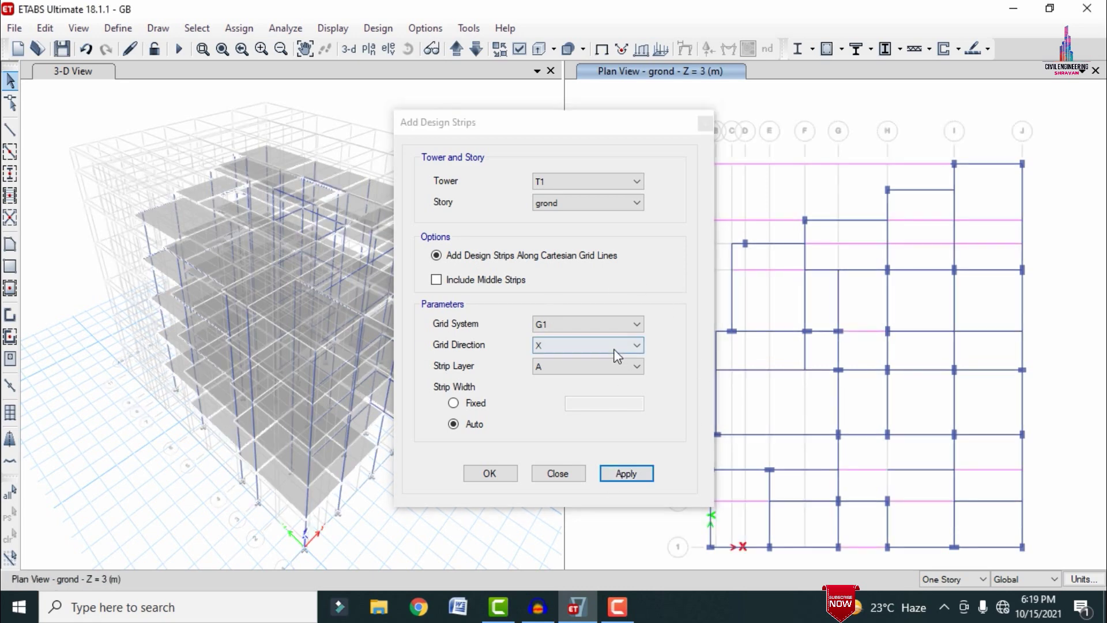
Add Y-direction layer B strips for grond, then switch the story to Story1.
left_click(593, 344)
left_click(557, 365)
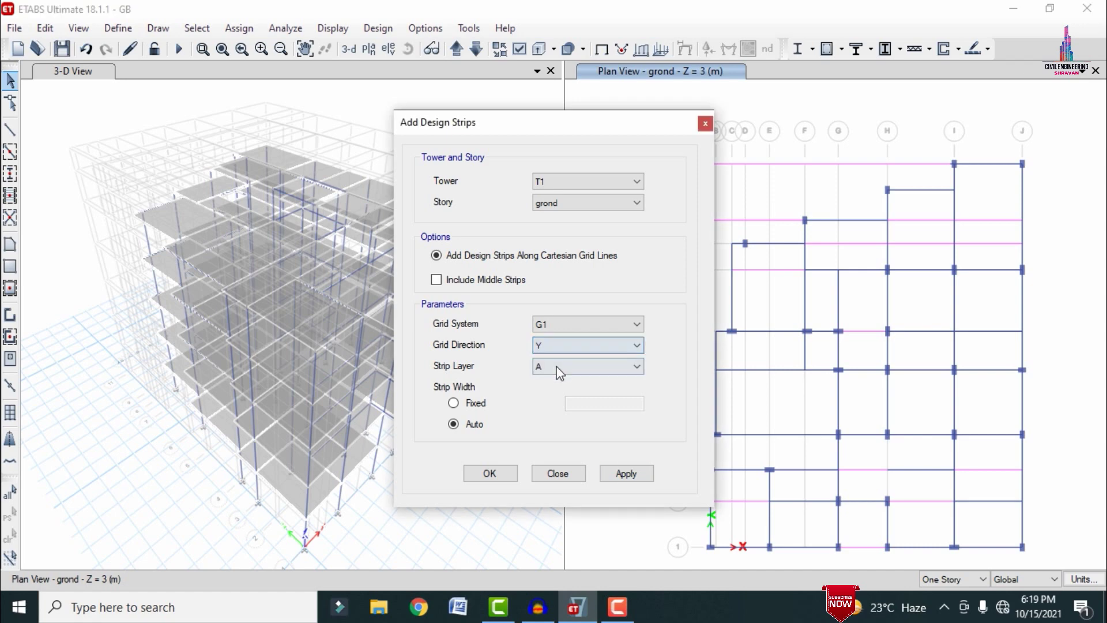
left_click(557, 365)
left_click(548, 391)
left_click(627, 478)
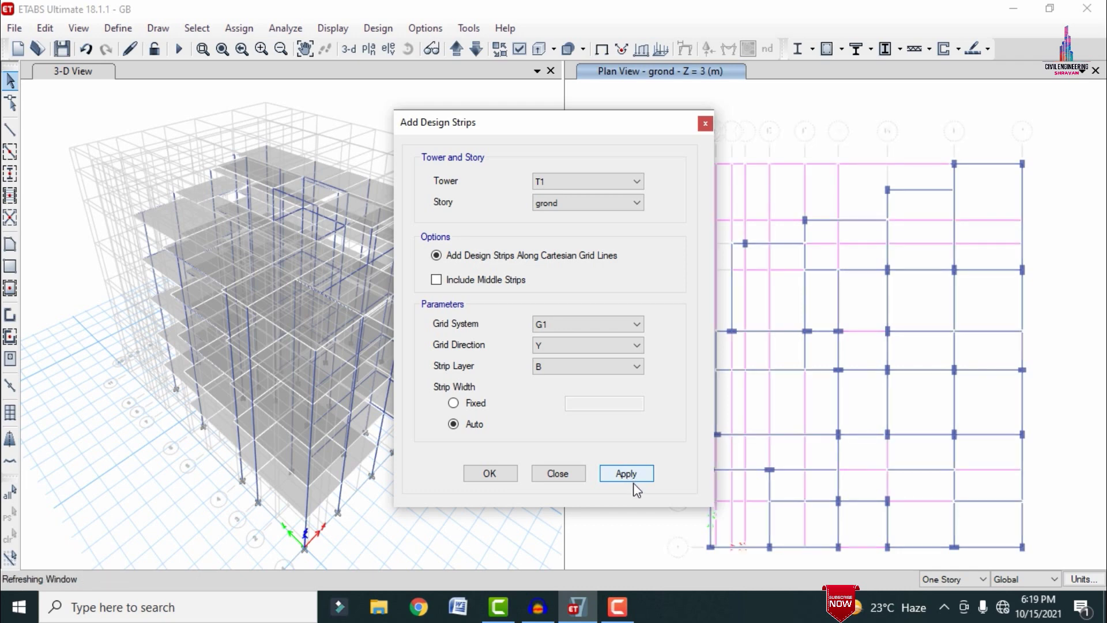
left_click(616, 209)
left_click(551, 270)
Add Story1 design strips: X direction on layer A and Y direction on layer B.
left_click(543, 344)
left_click(544, 361)
left_click(557, 367)
left_click(549, 377)
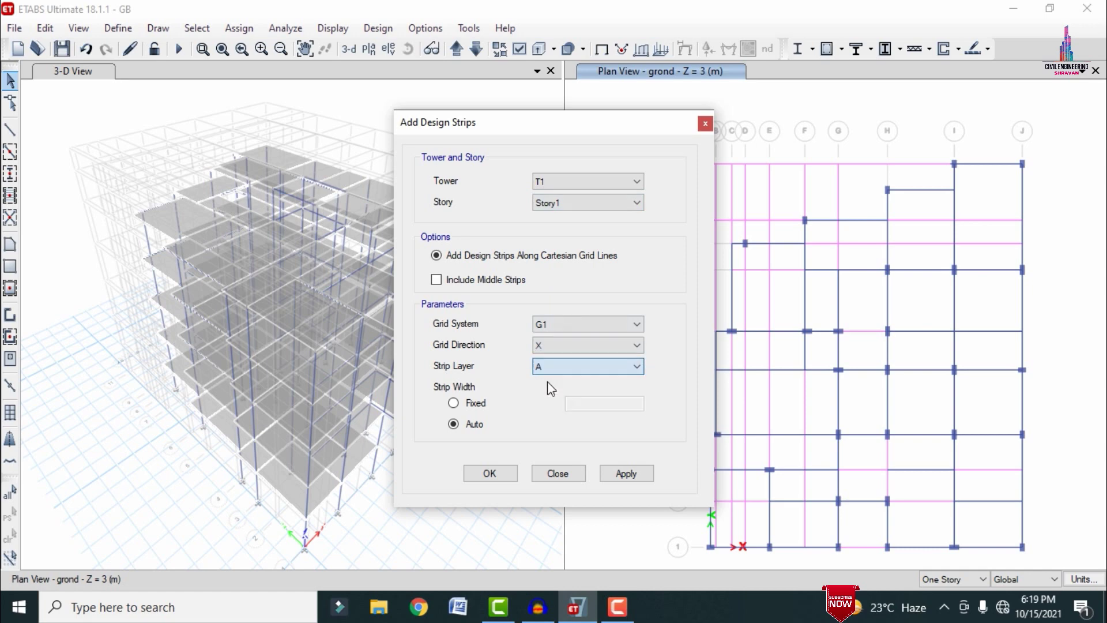
left_click(623, 474)
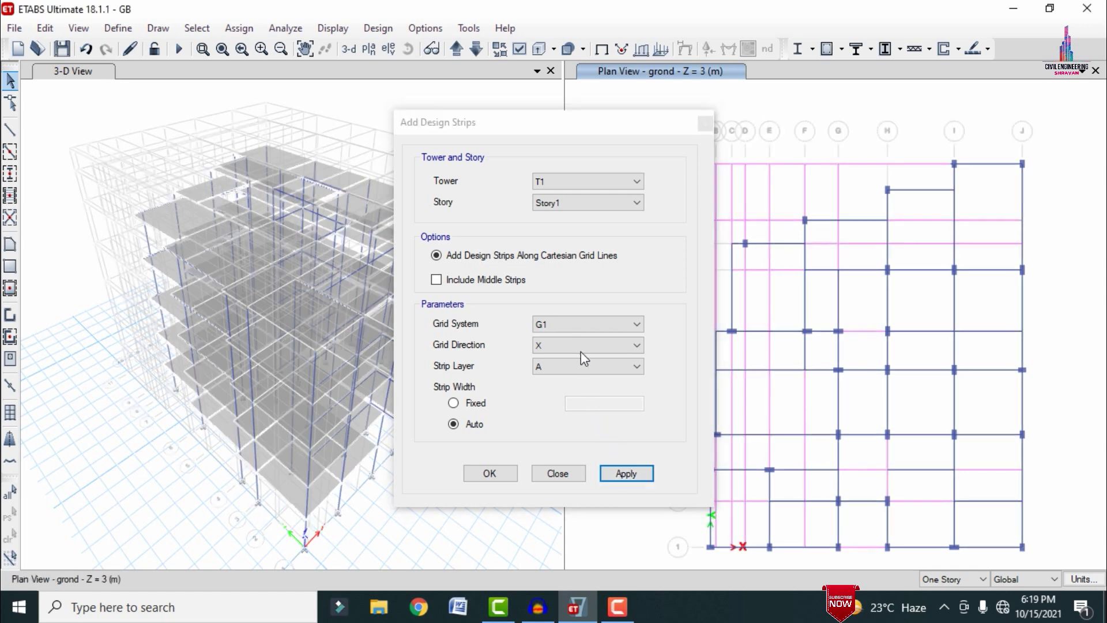
left_click(585, 353)
left_click(562, 365)
left_click(559, 368)
left_click(552, 388)
left_click(618, 475)
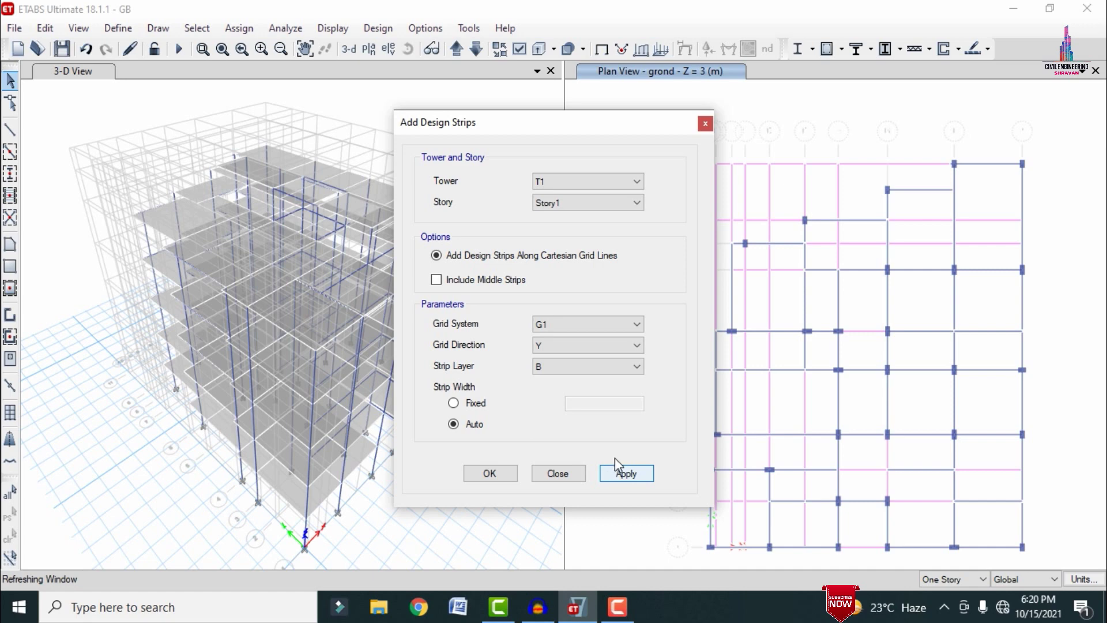
Add Story2 design strips: X direction on layer A and Y direction on layer B.
left_click(582, 203)
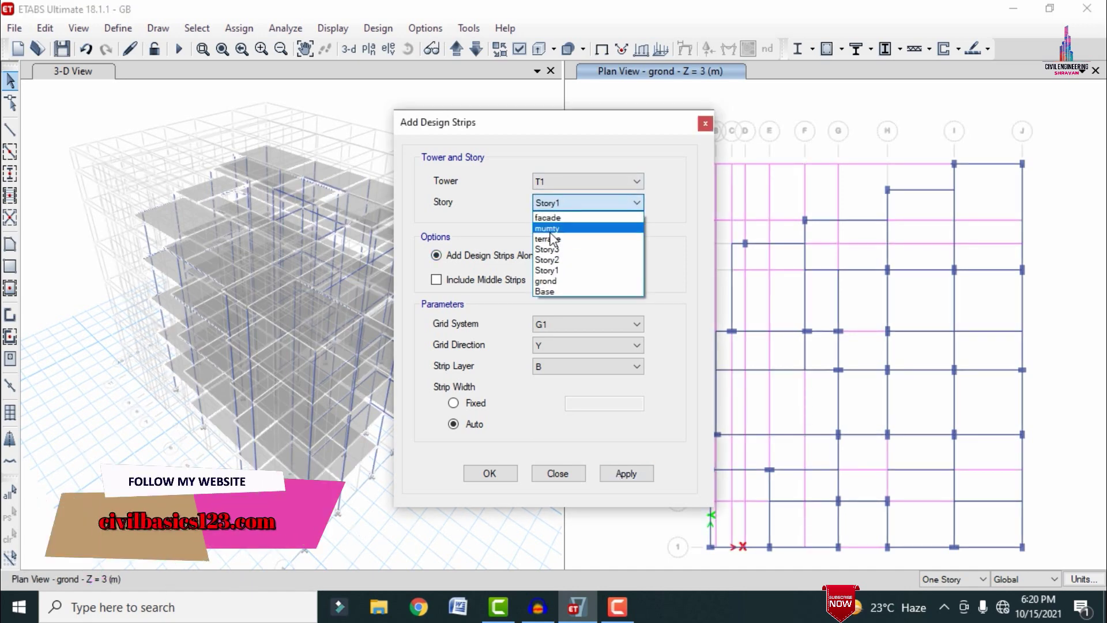
left_click(546, 259)
left_click(537, 346)
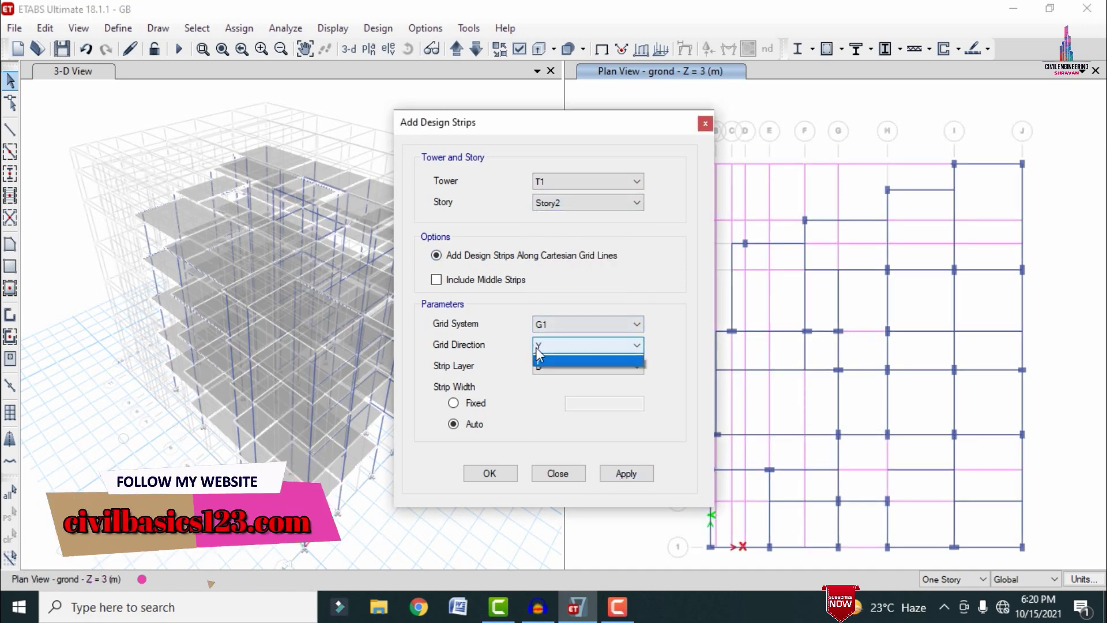
left_click(541, 361)
left_click(542, 367)
left_click(549, 383)
left_click(631, 482)
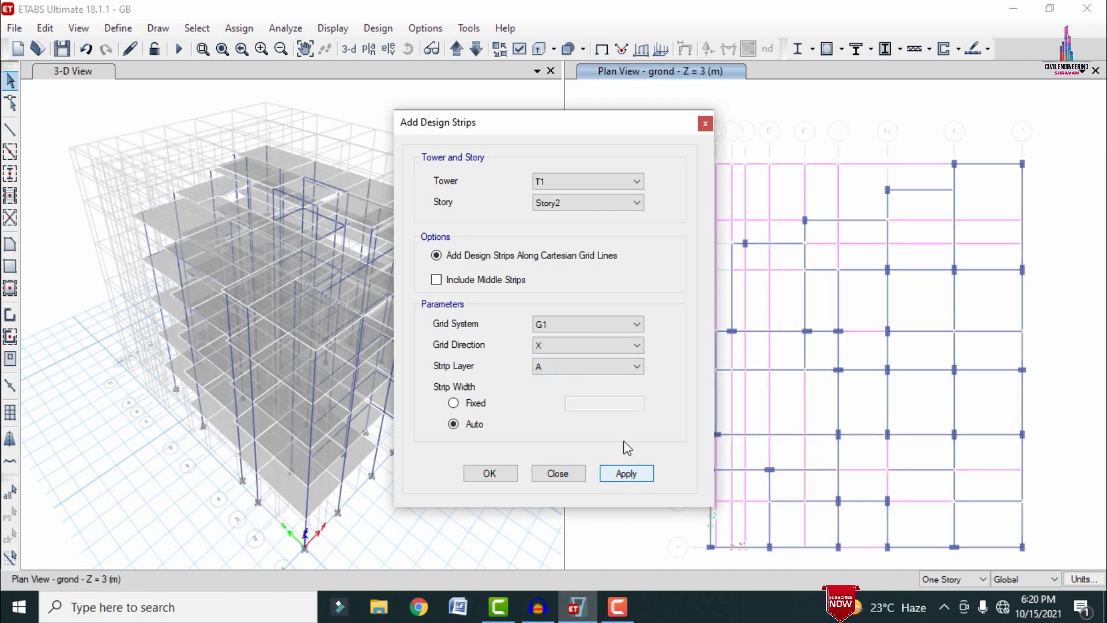
left_click(576, 344)
left_click(571, 367)
left_click(570, 368)
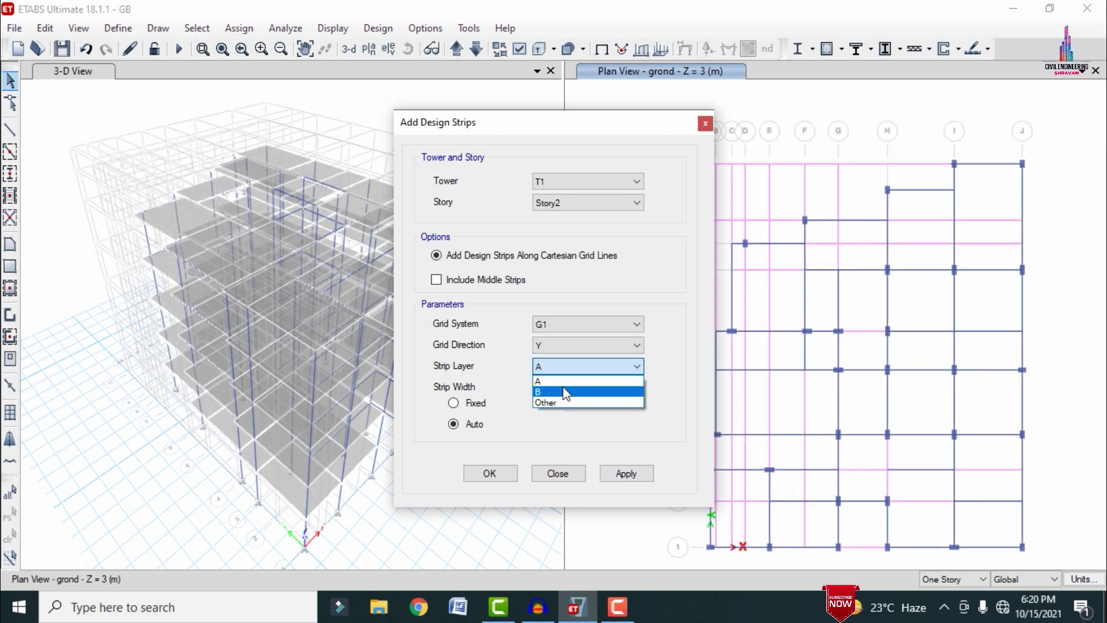
left_click(562, 389)
left_click(626, 477)
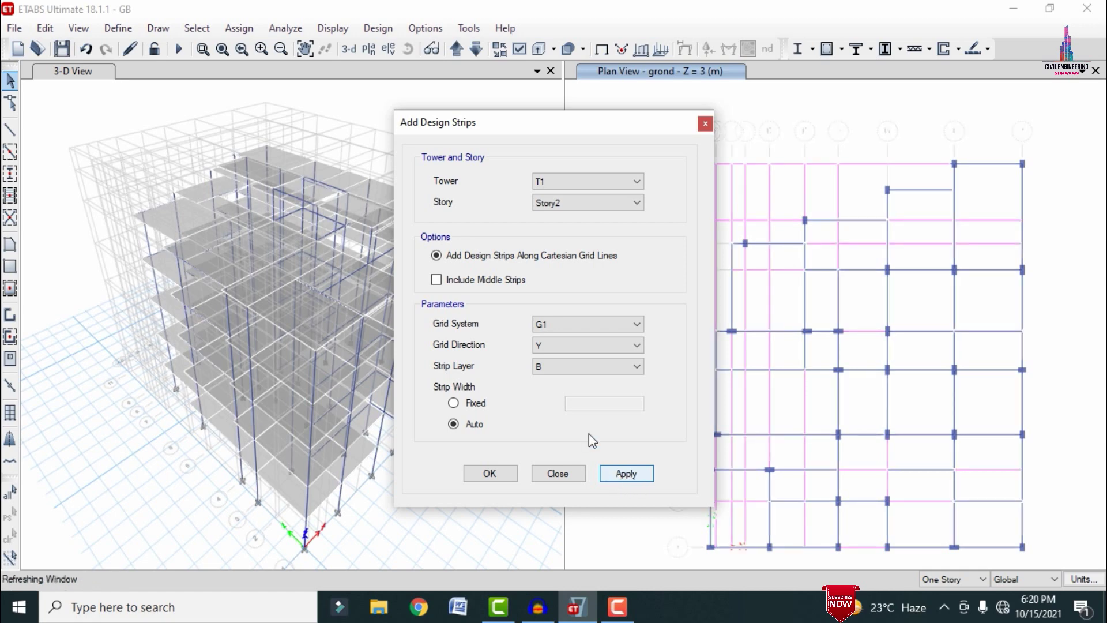
Add Story3 design strips: X direction on layer A and Y direction on layer B.
left_click(606, 201)
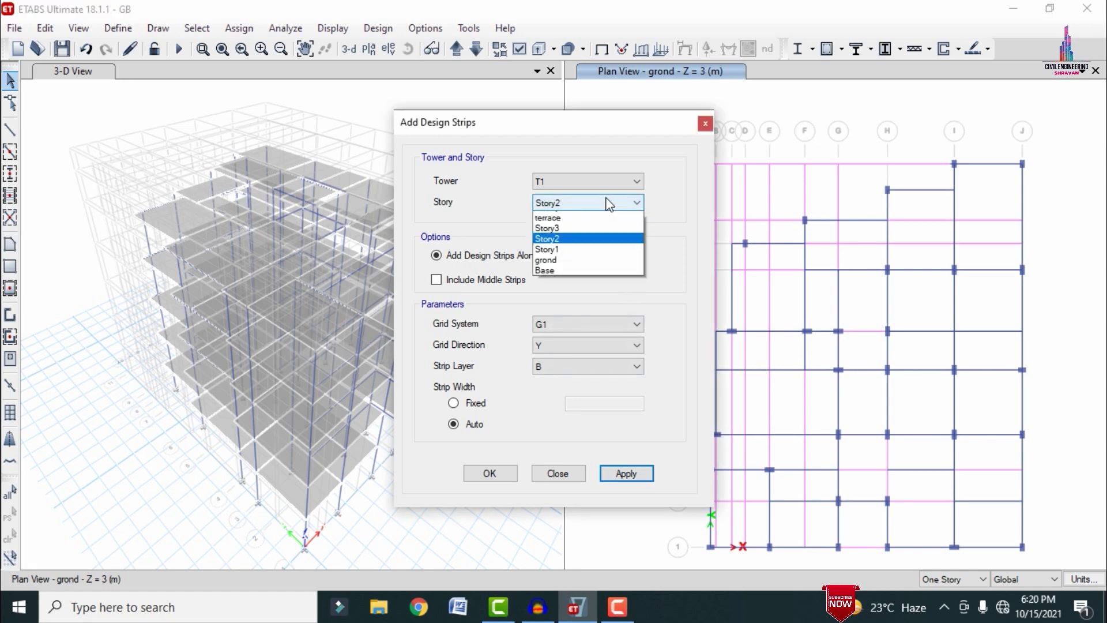
left_click(577, 249)
left_click(539, 345)
left_click(539, 367)
left_click(571, 366)
left_click(566, 382)
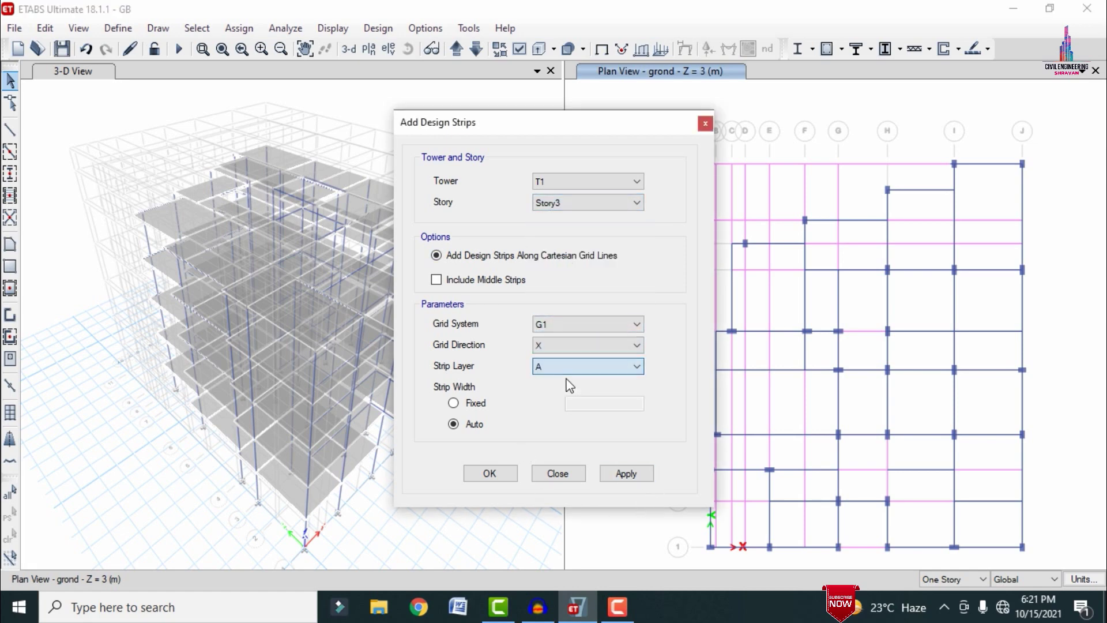
left_click(618, 474)
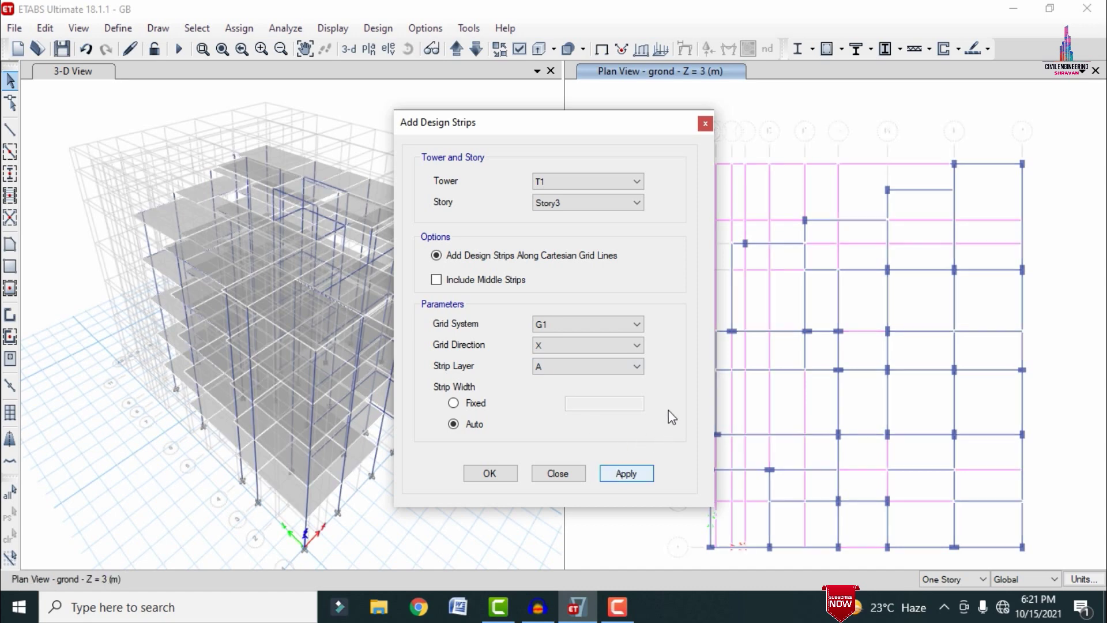
left_click(551, 345)
left_click(550, 370)
left_click(554, 374)
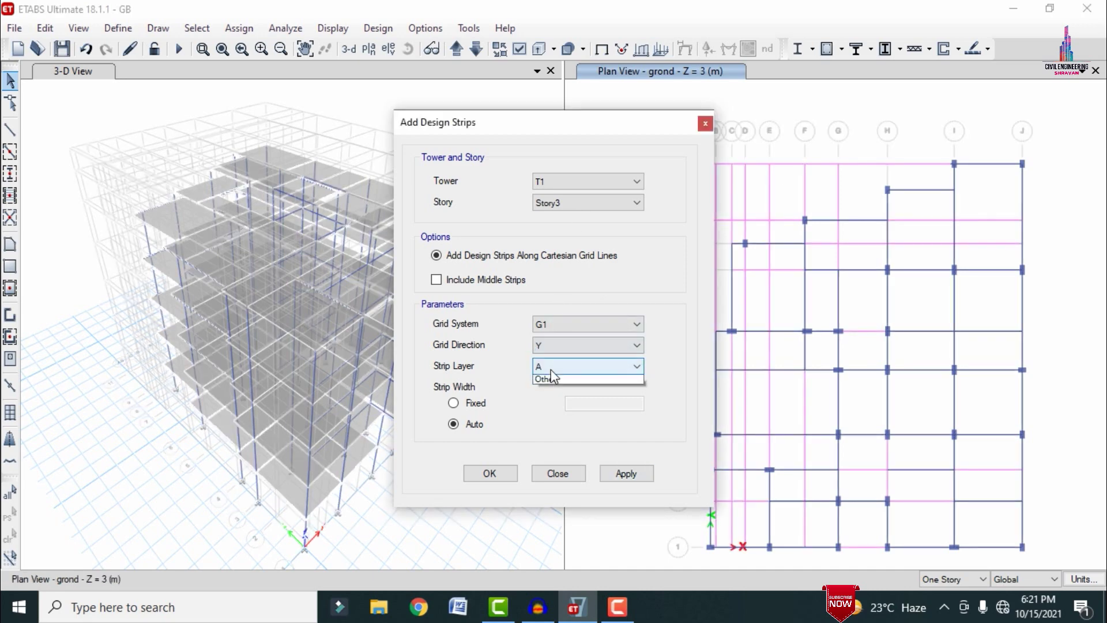
left_click(552, 391)
left_click(630, 482)
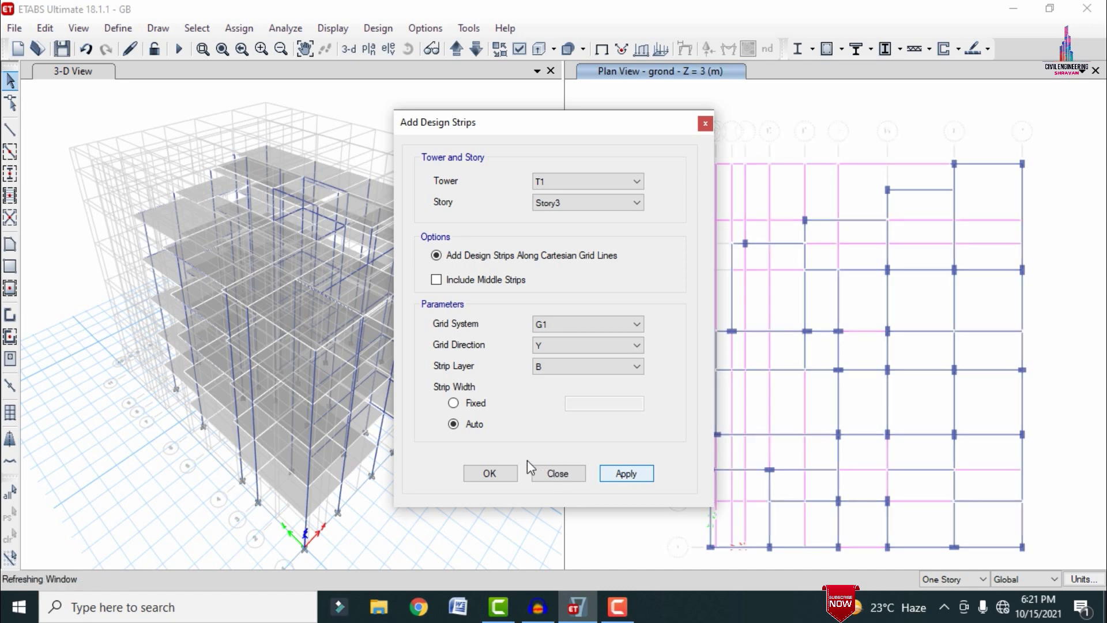
Finish adding design strips and run the model analysis.
left_click(513, 473)
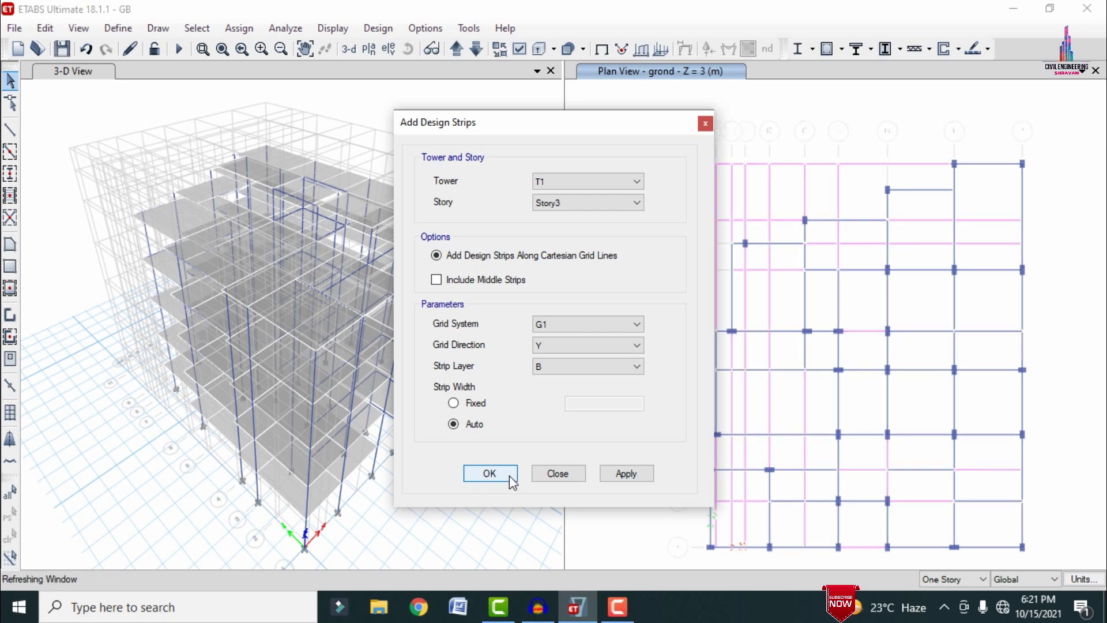
left_click(506, 481)
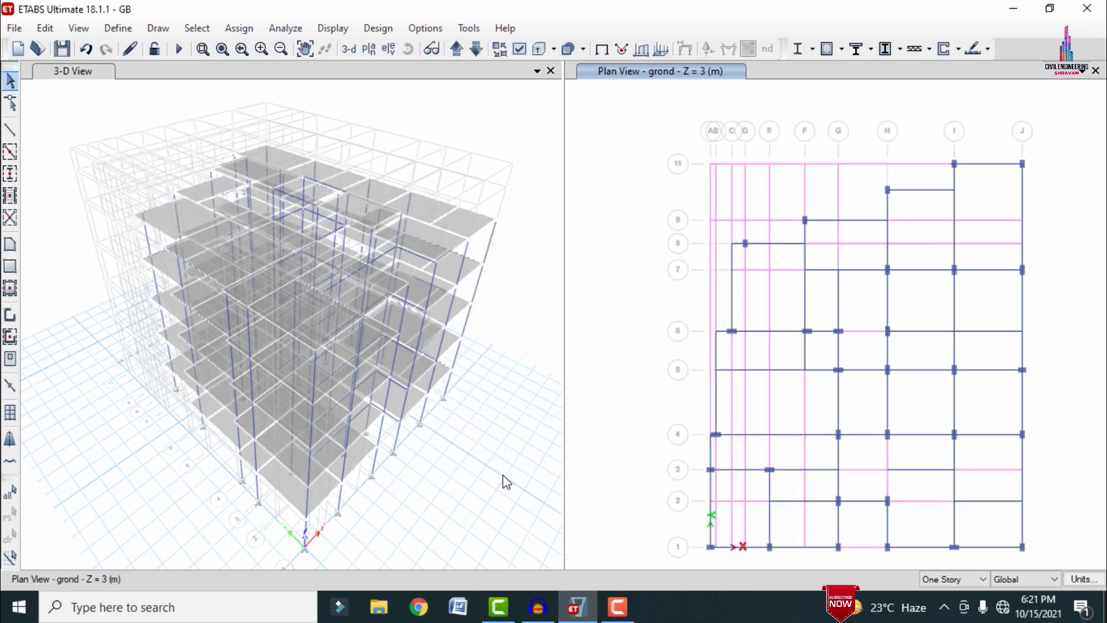
left_click(180, 50)
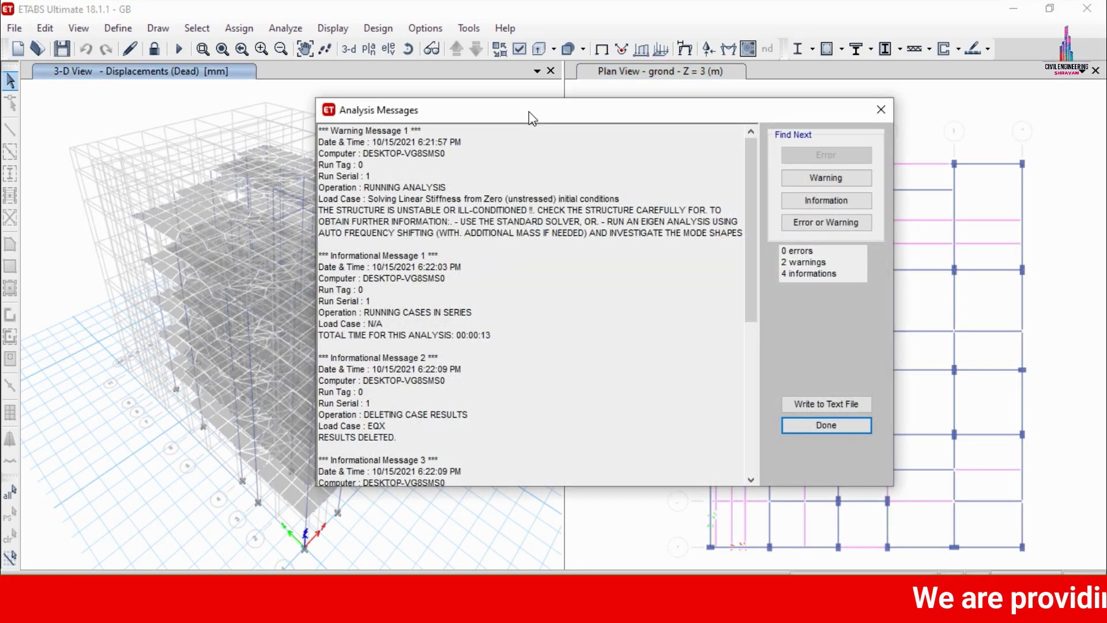
Close the Analysis Messages window to reveal the Dead-load deformed shape.
left_click(841, 426)
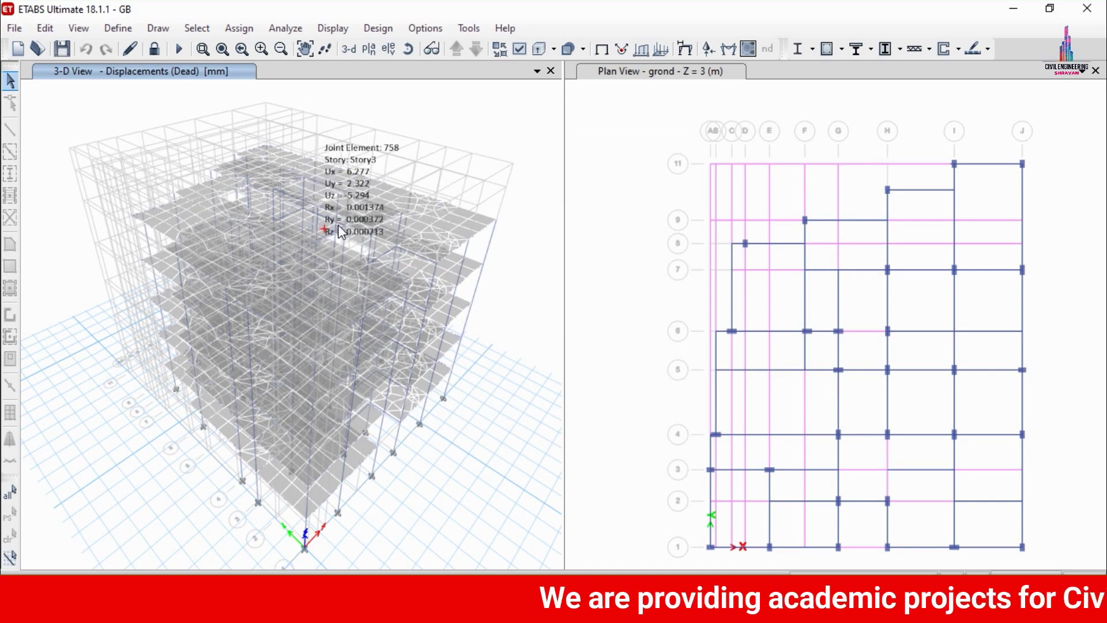
Accept the IS 456:2000 concrete frame design preferences.
left_click(378, 27)
mouse_move(389, 68)
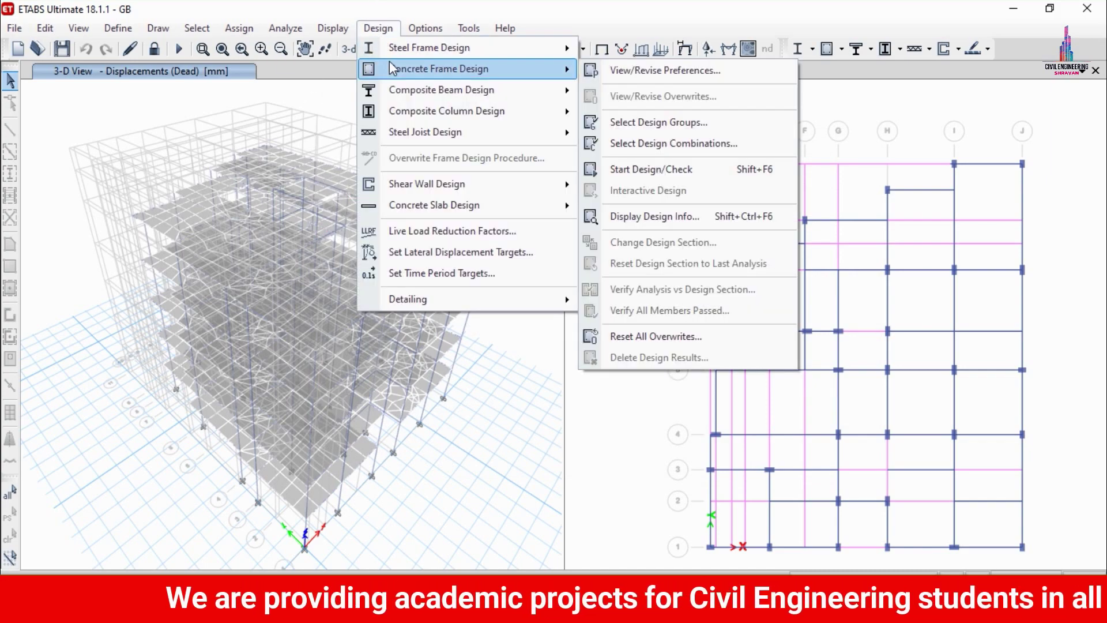
left_click(600, 71)
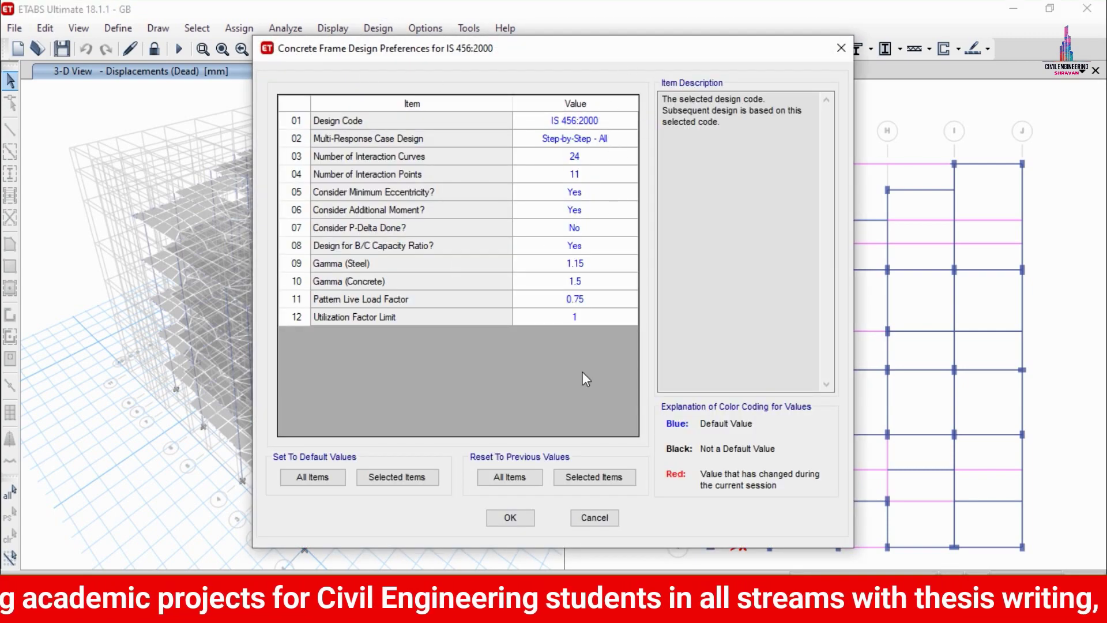
left_click(504, 519)
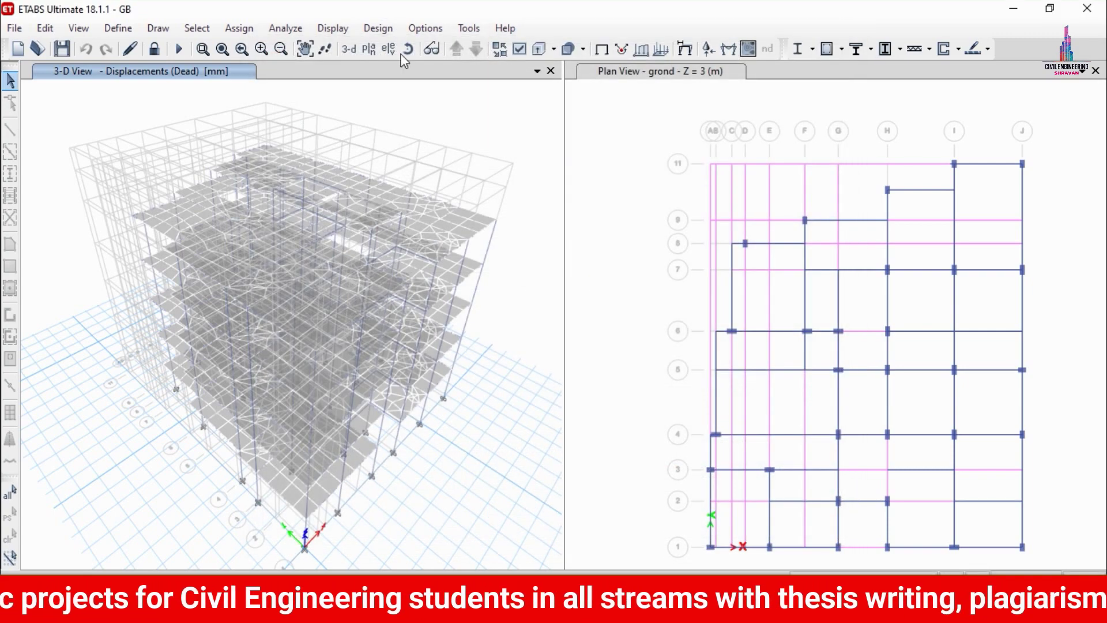
Run the concrete frame design check to get beam and column reinforcing.
left_click(379, 29)
mouse_move(463, 79)
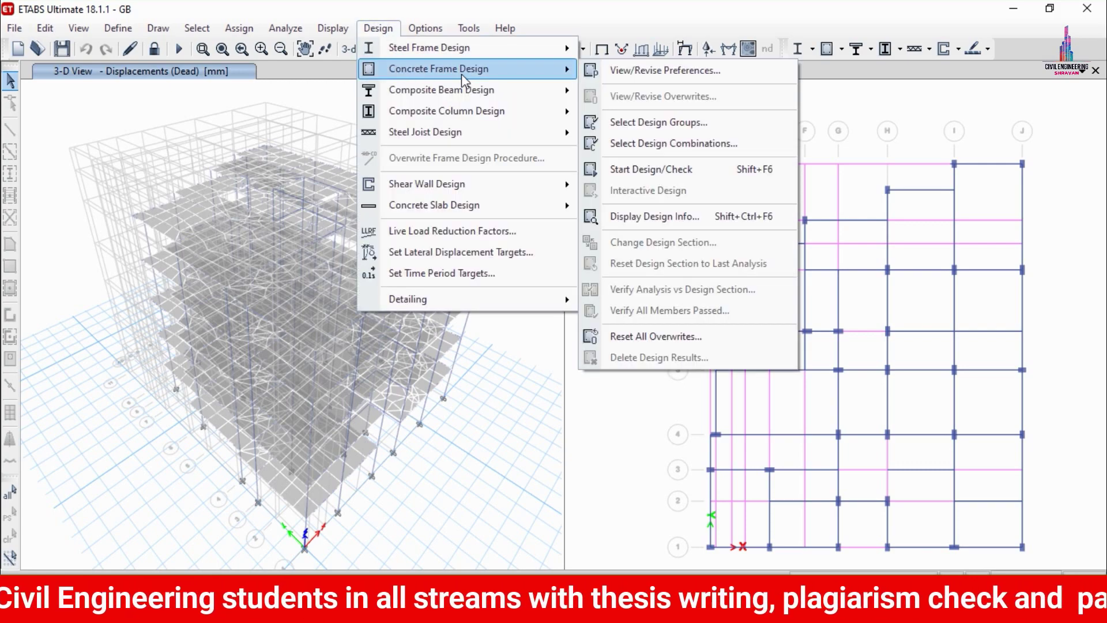
left_click(648, 170)
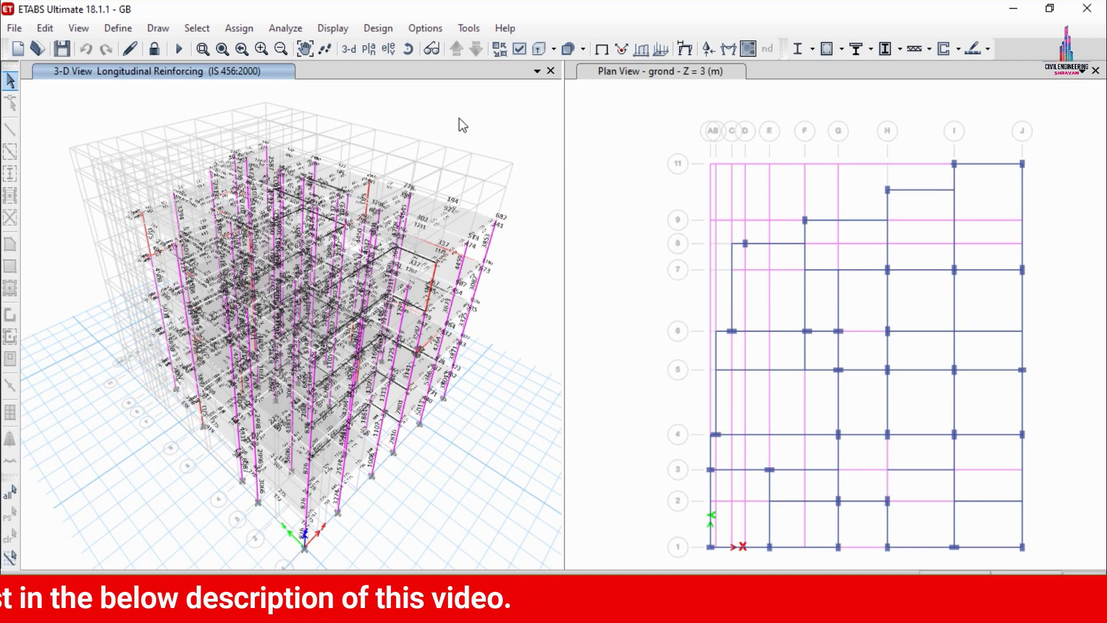
Accept the IS 456:2000 concrete slab design preferences.
left_click(988, 48)
left_click(974, 64)
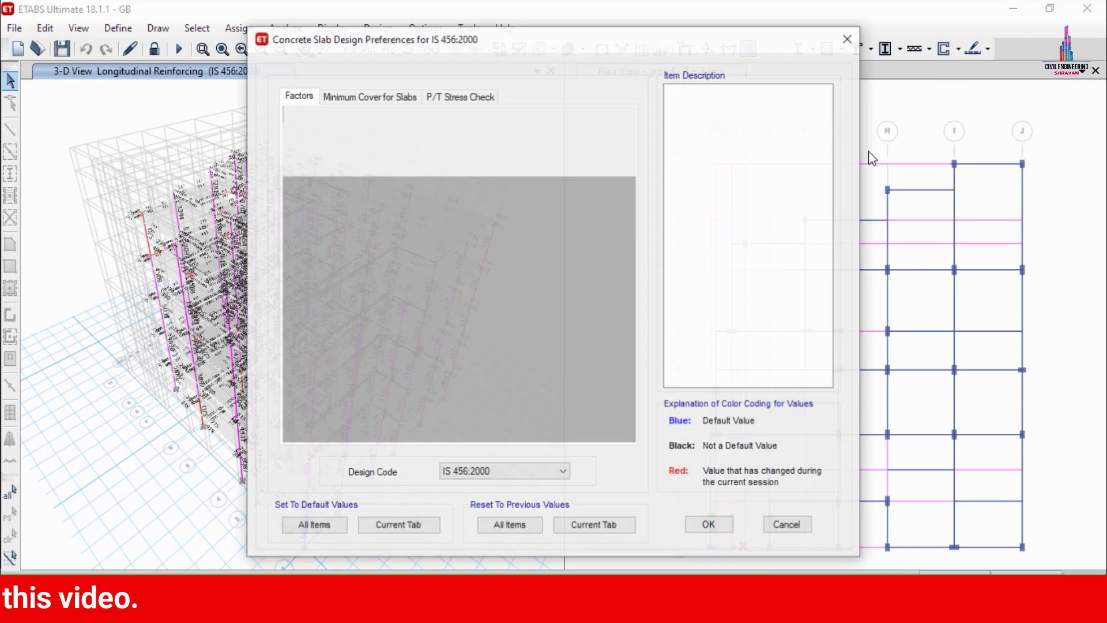
left_click(709, 525)
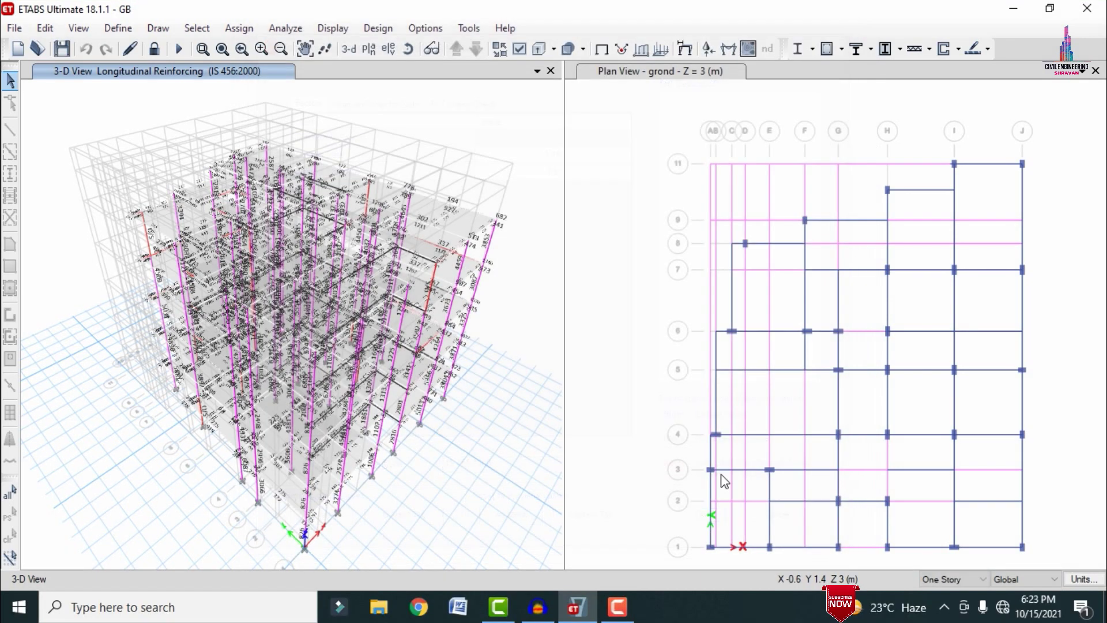
Design slab strips for Story3 down to grond and save the model.
left_click(976, 49)
left_click(963, 188)
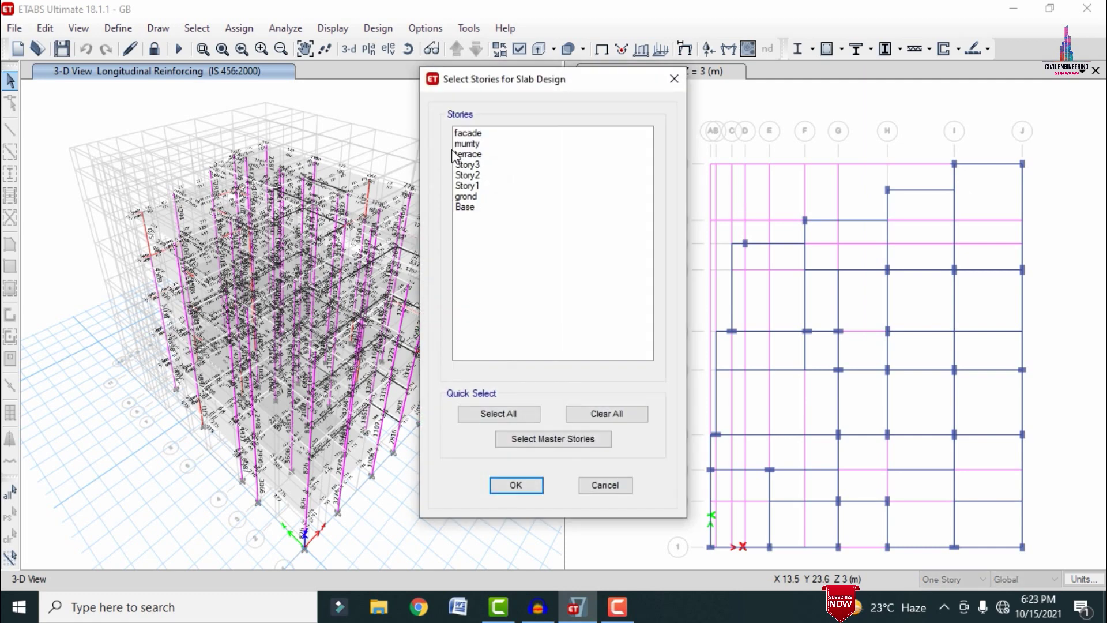
left_click(478, 166)
left_click_drag(479, 166, 491, 199)
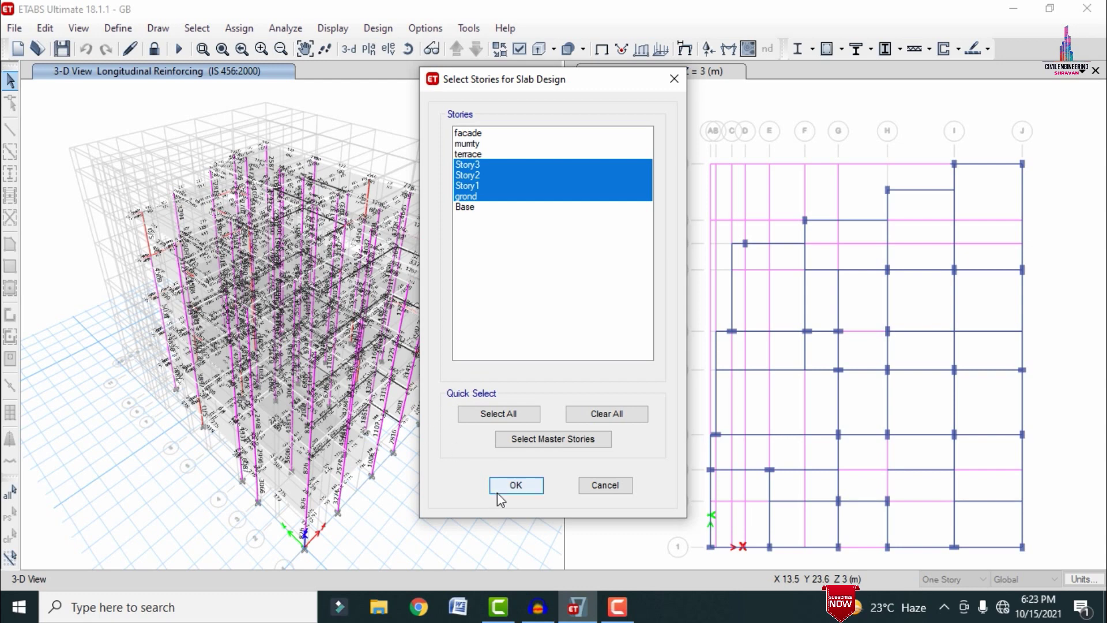
left_click(515, 484)
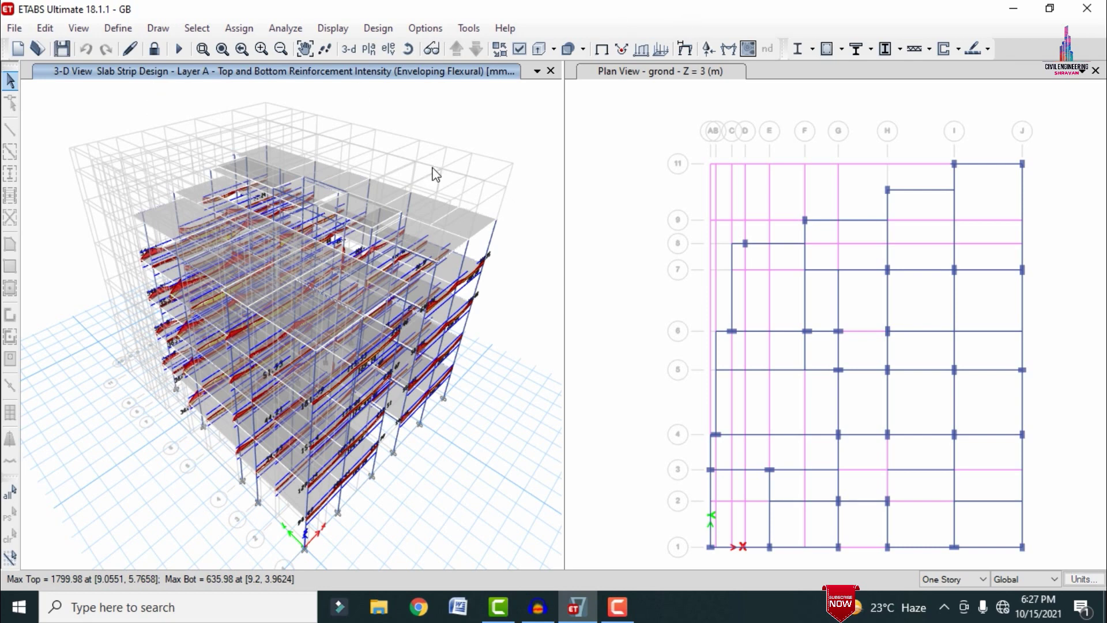
key("ctrl+s")
Close ETABS and launch CSiDetail 18 by searching 'csi' in Windows search.
left_click(1092, 8)
left_click(121, 606)
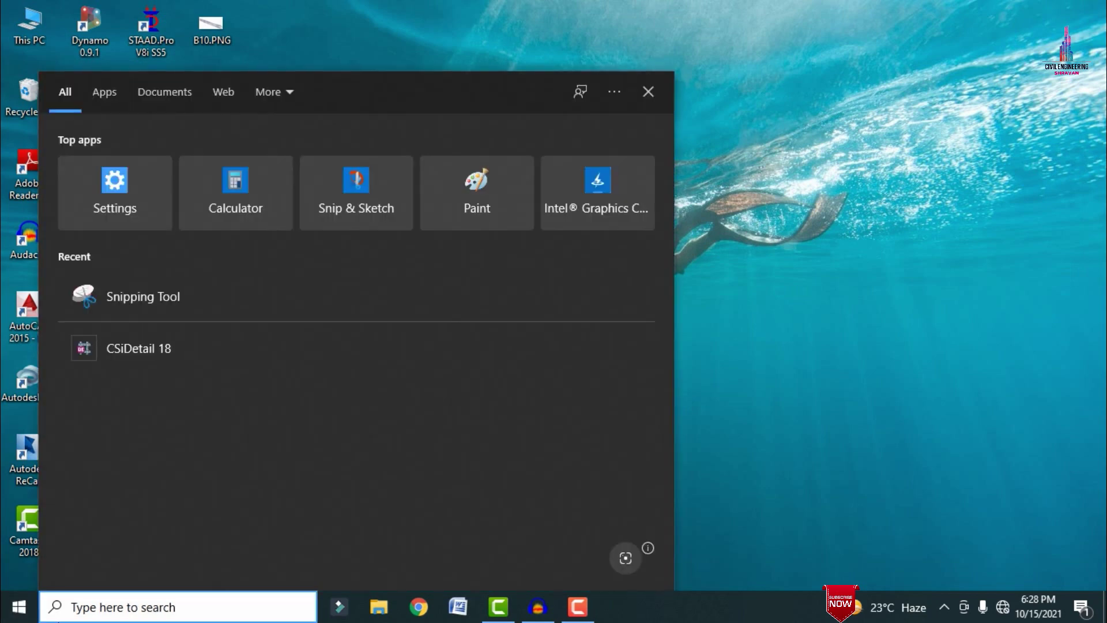
type("csi")
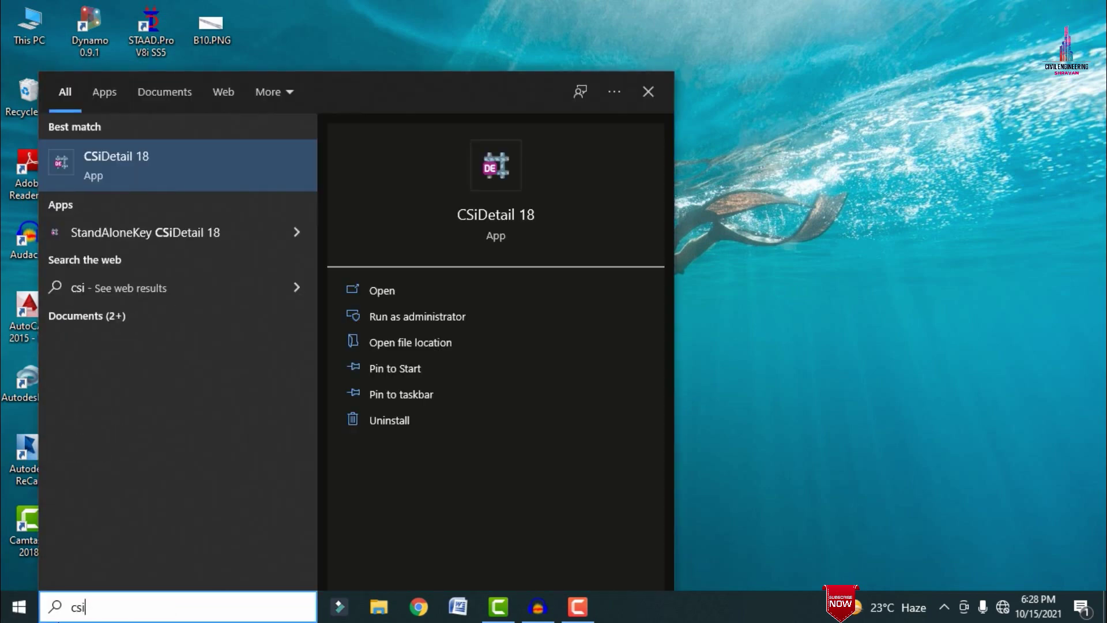
key("Return")
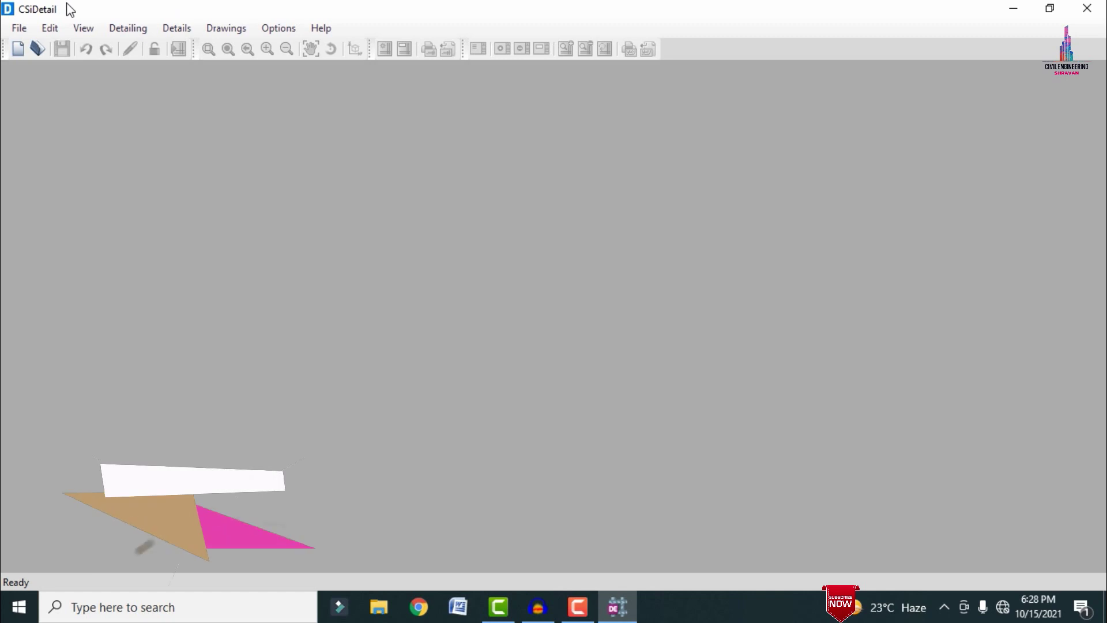
Start a New Detailing from Desktop\Apartment\GB.EDB and dismiss the 95 warnings.
left_click(24, 29)
left_click(24, 29)
left_click(22, 28)
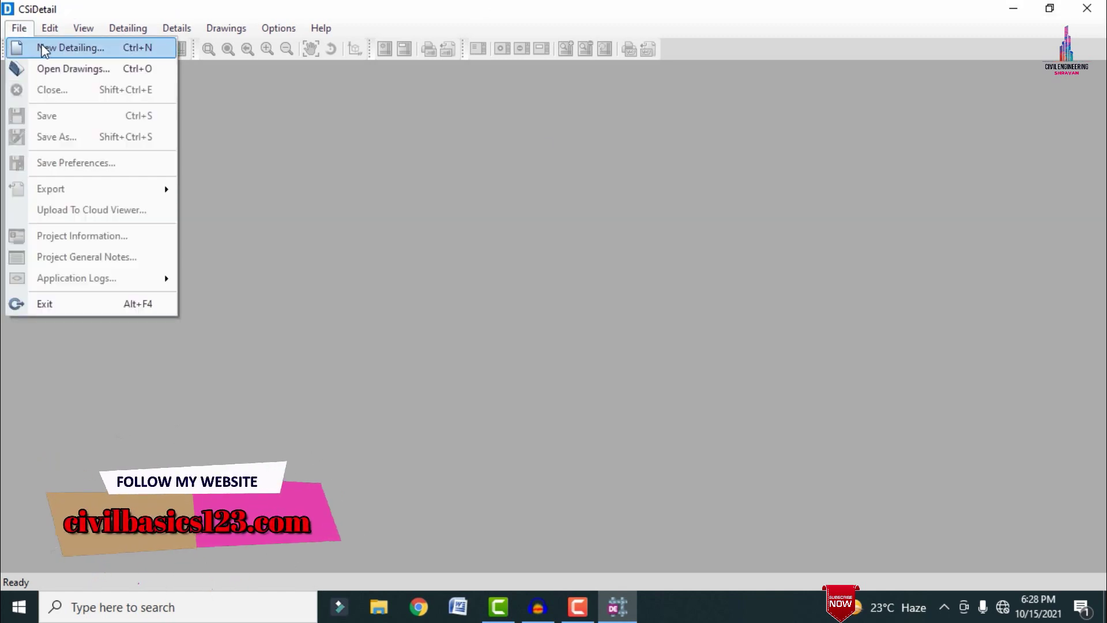
left_click(42, 51)
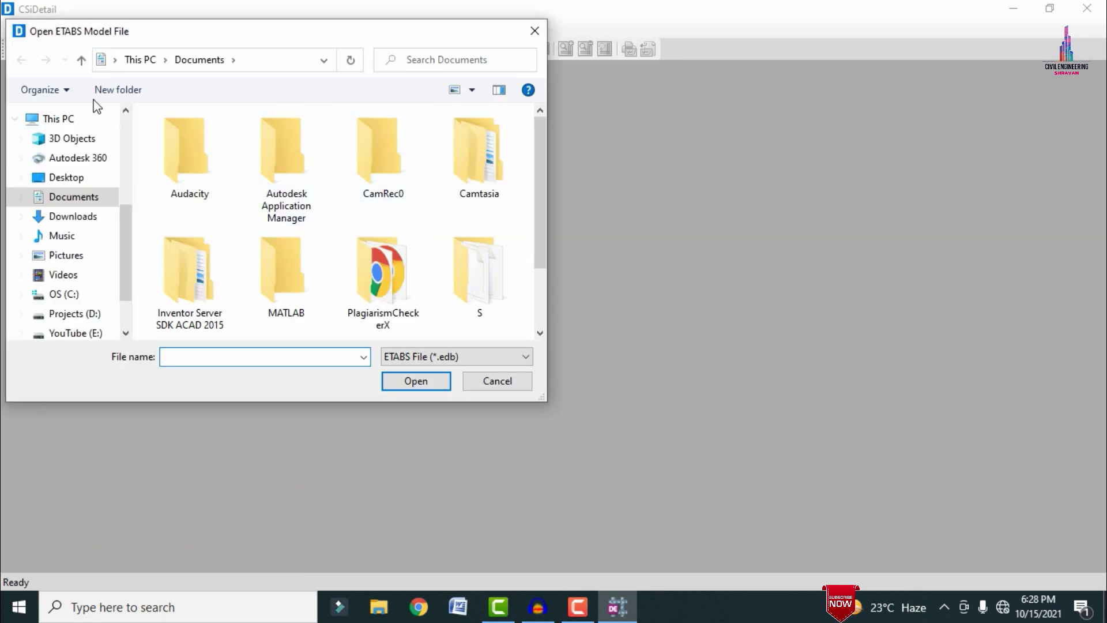
left_click(79, 178)
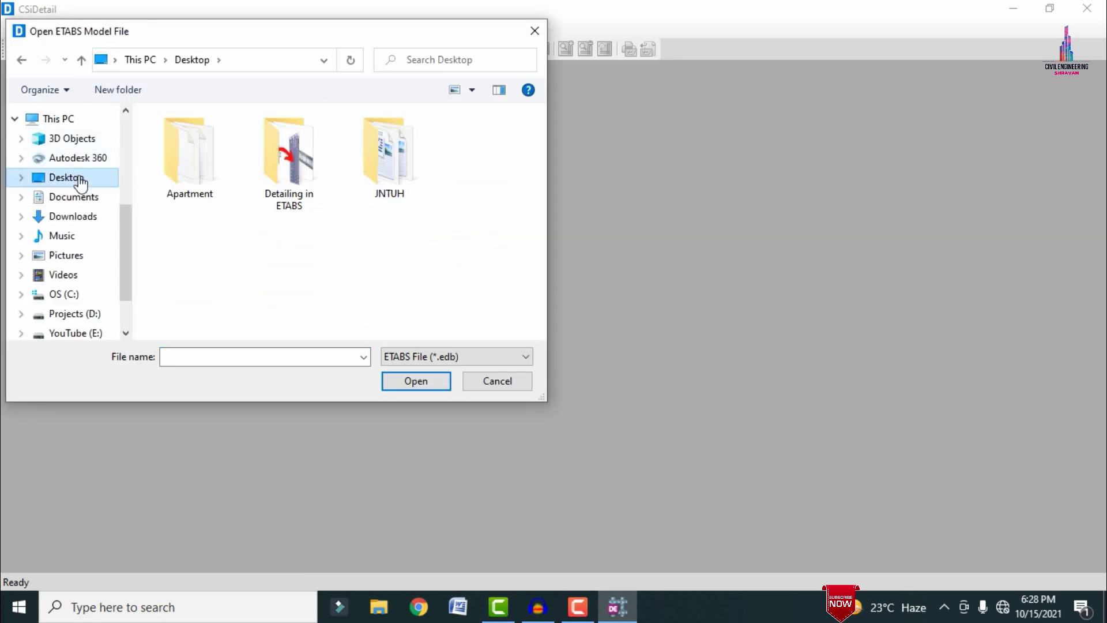
double_click(195, 168)
left_click(182, 142)
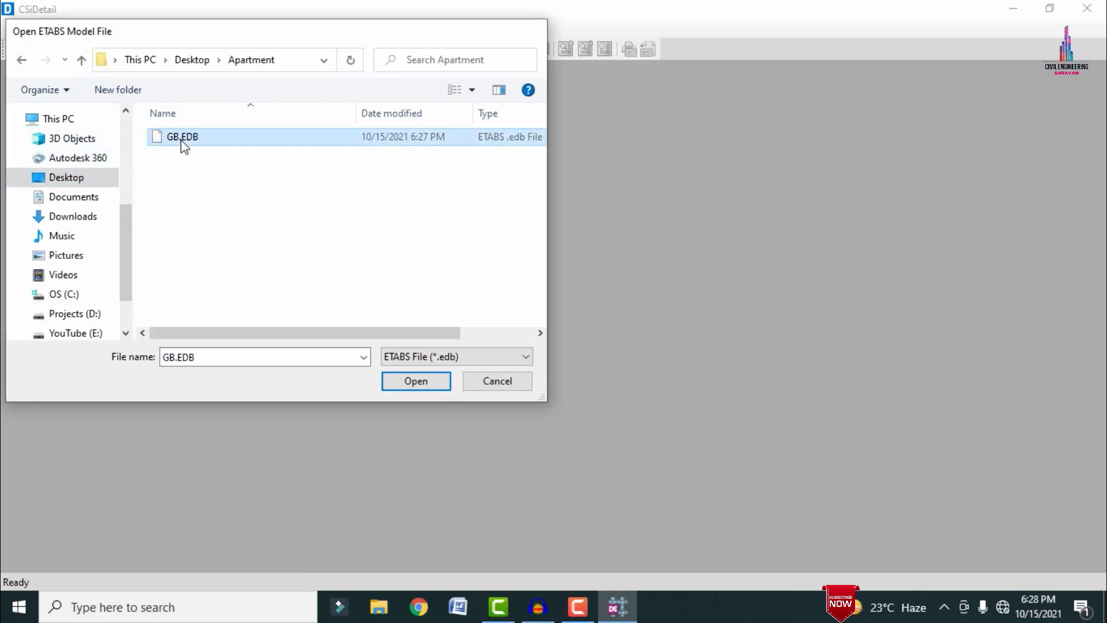
double_click(184, 142)
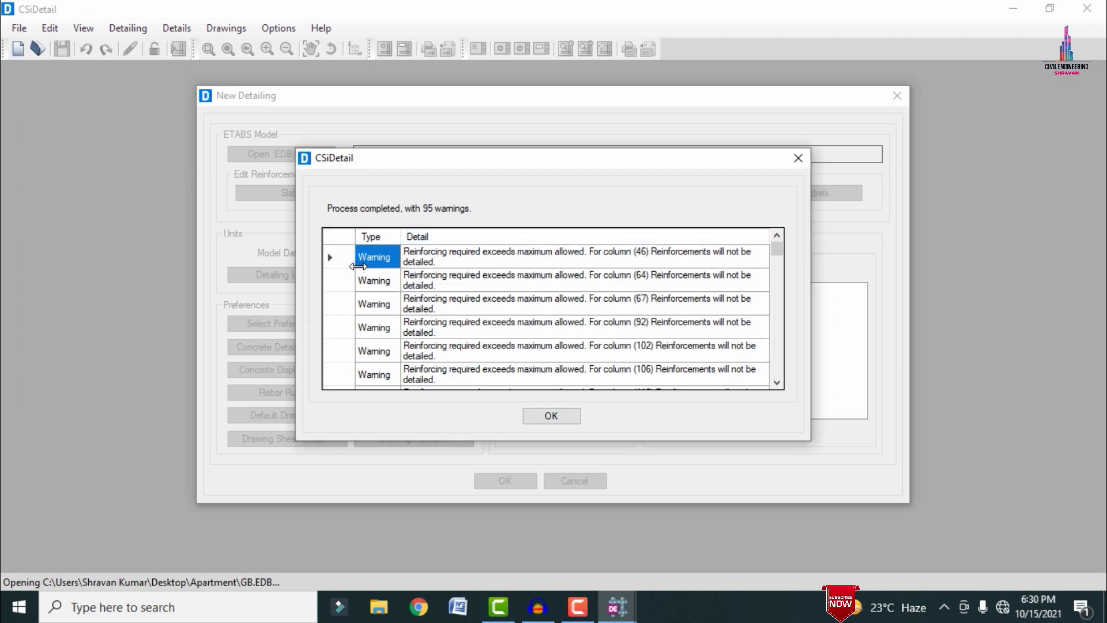
left_click(536, 427)
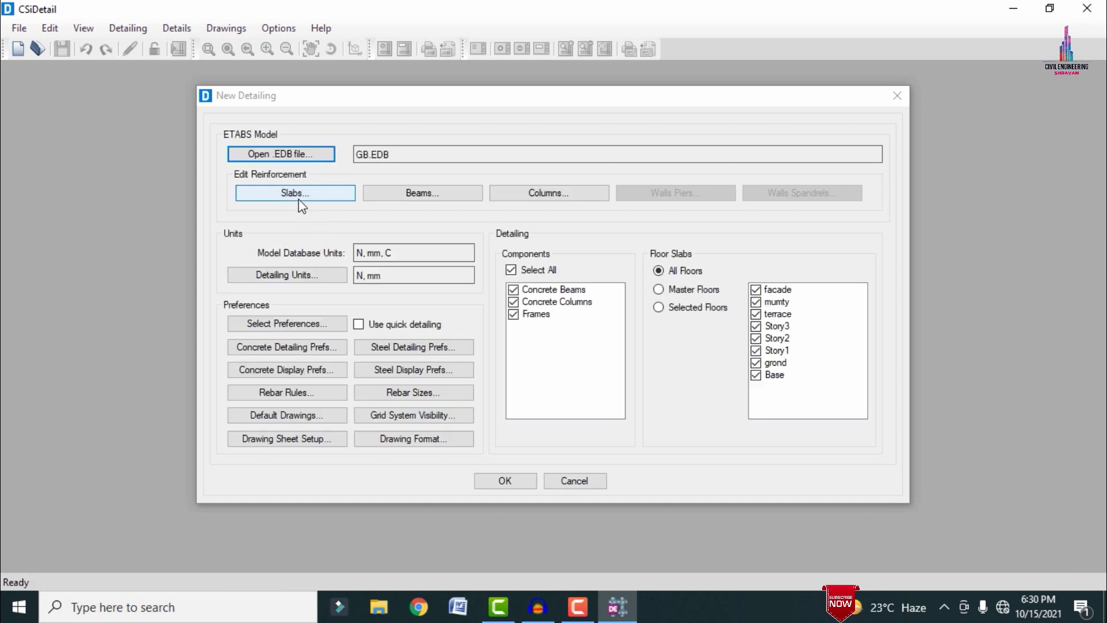
Set detailing units to Kilonewton force and Ton rebar weight.
left_click(288, 279)
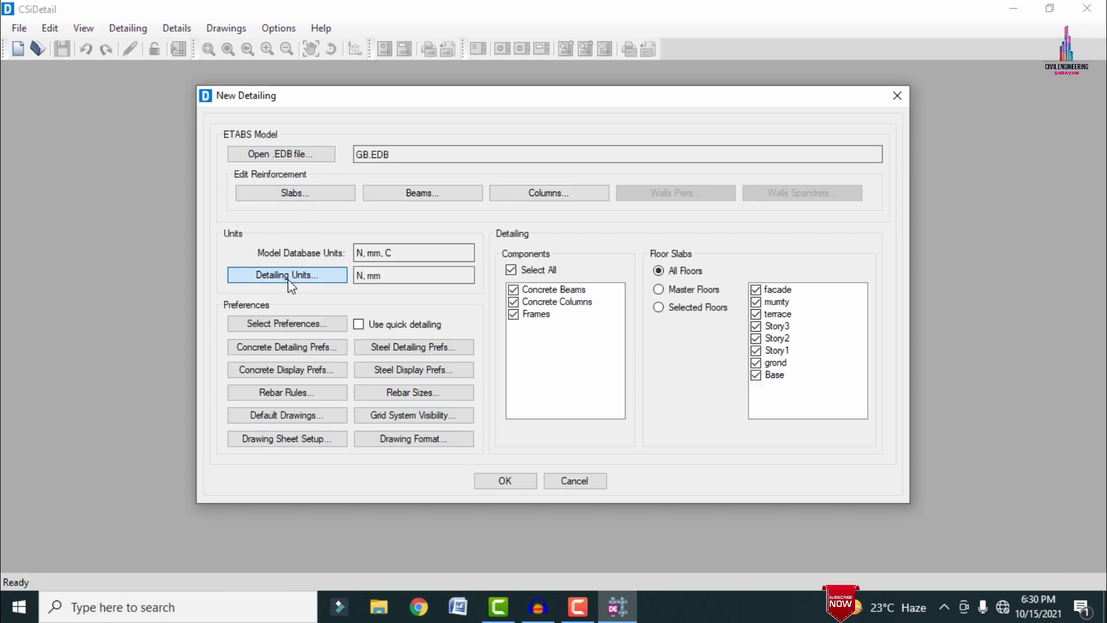
left_click(288, 279)
left_click(455, 331)
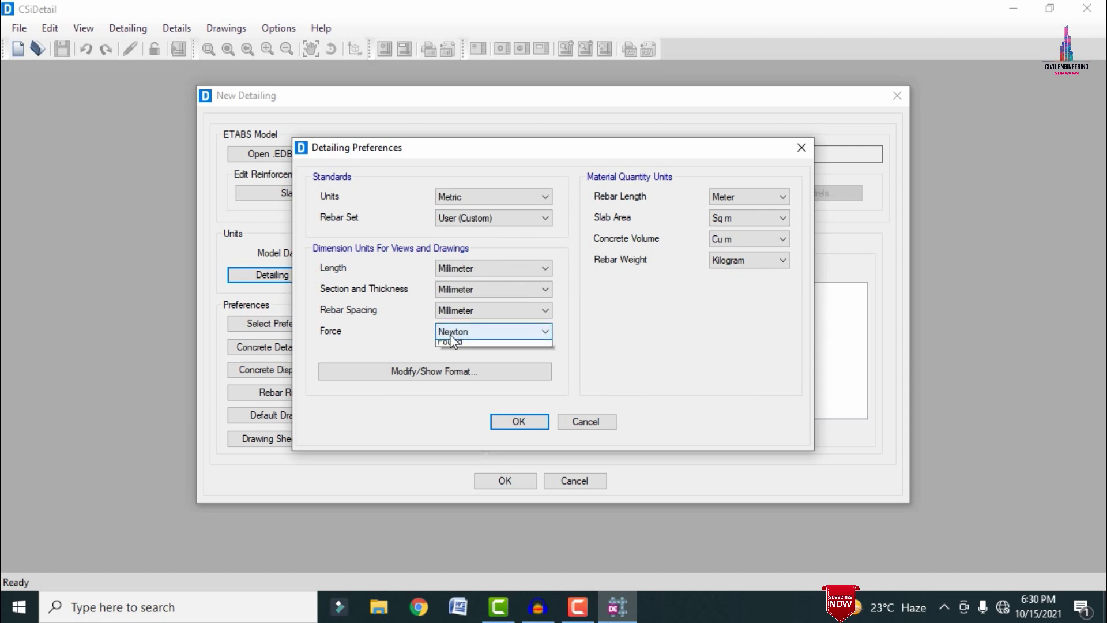
left_click(459, 368)
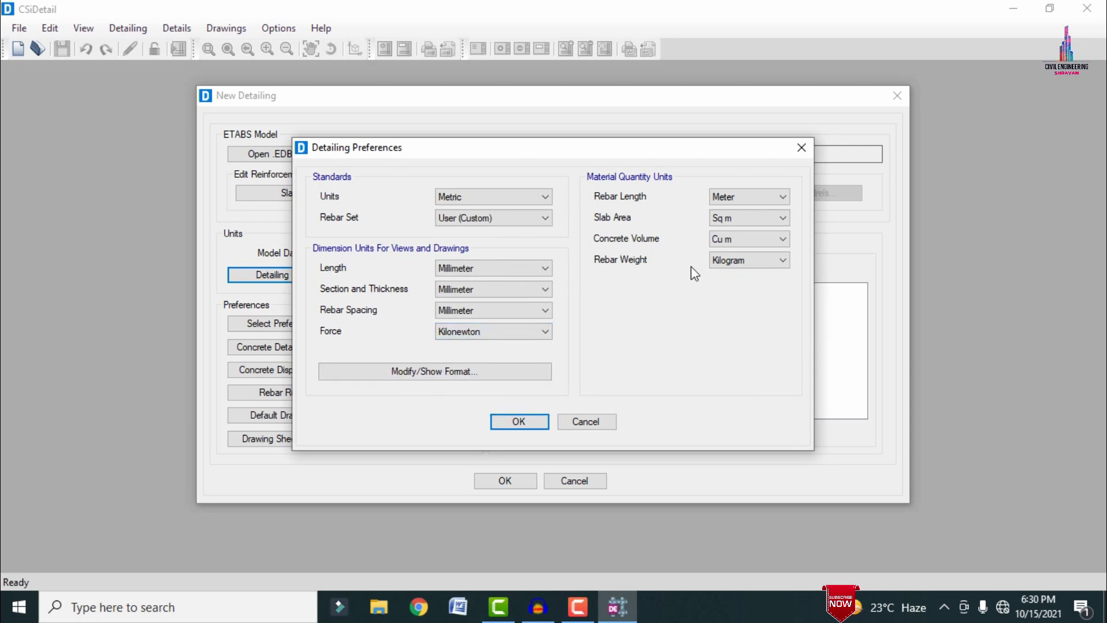
left_click(717, 264)
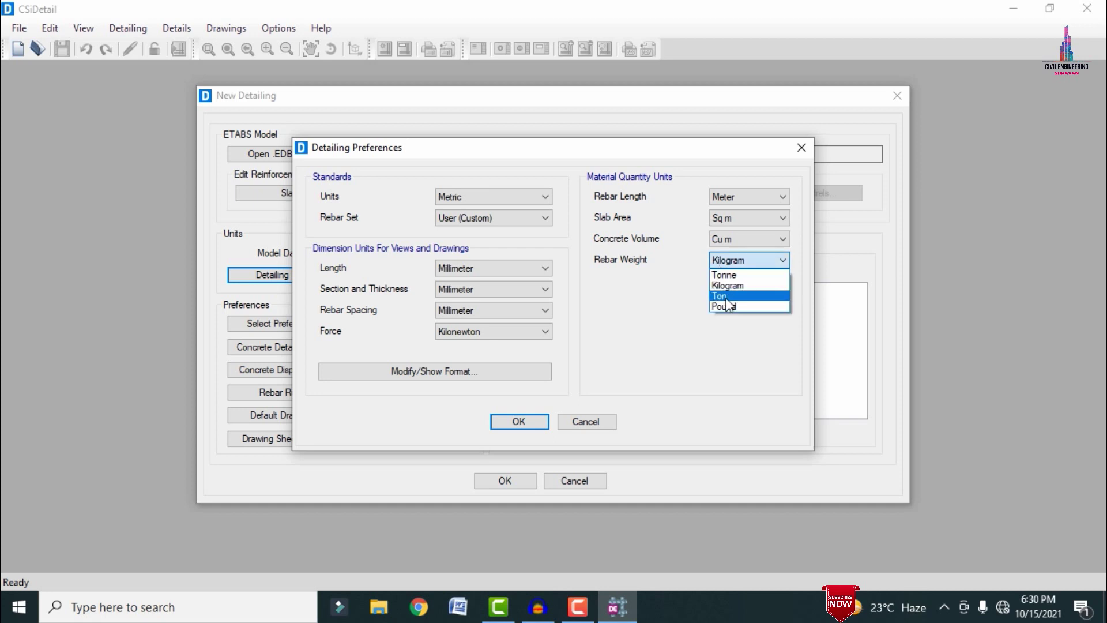
left_click(727, 297)
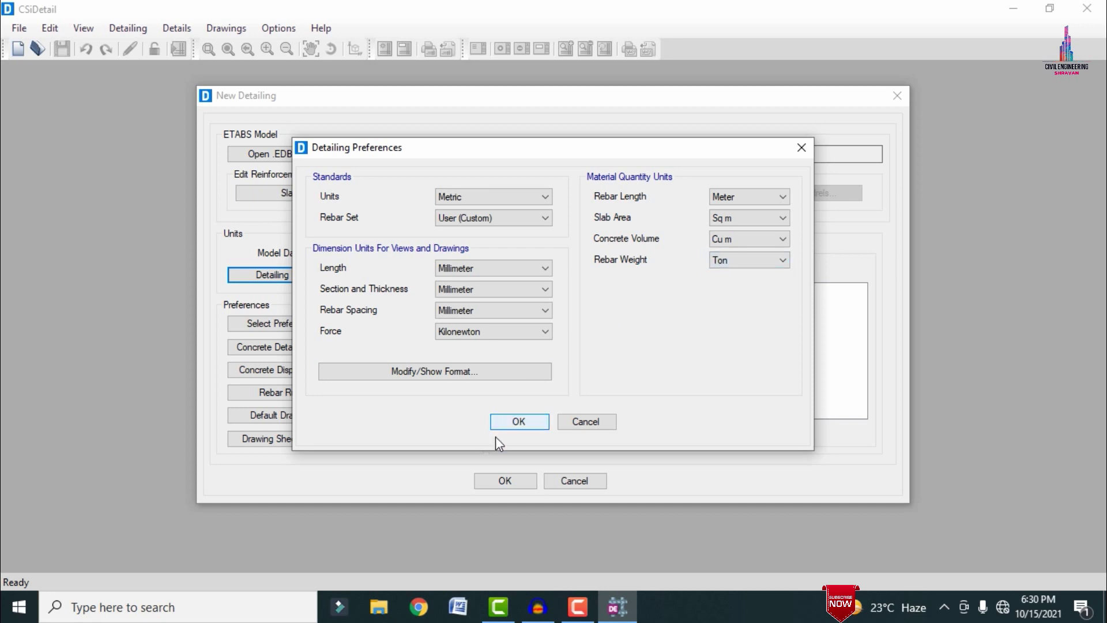
left_click(528, 424)
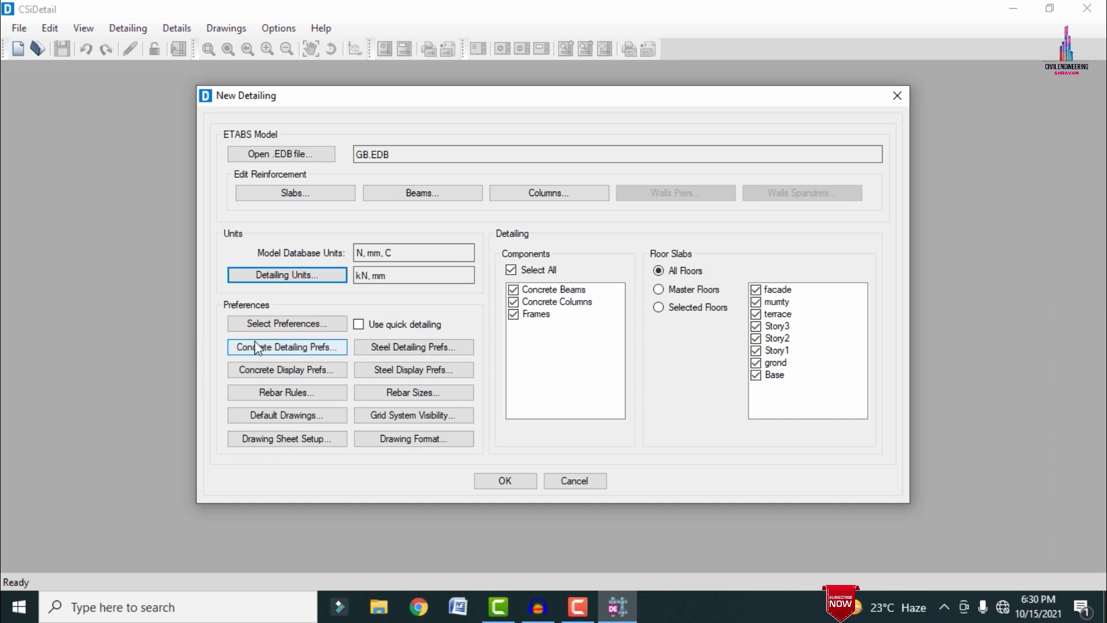
Switch preferences to Use Standard Preferences and show the design standards list.
left_click(266, 322)
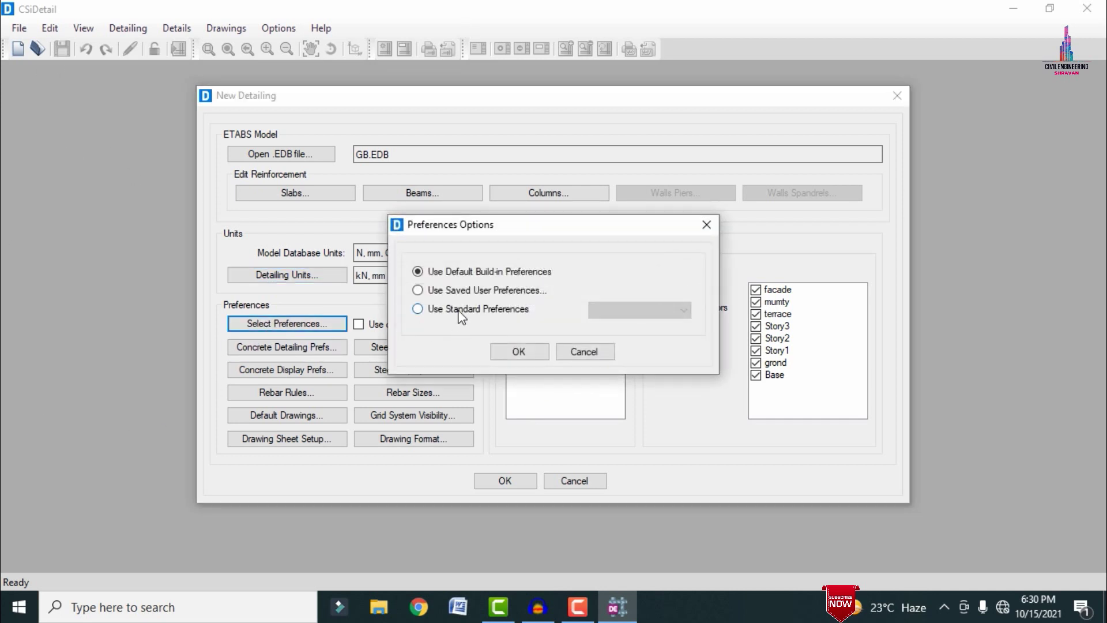
left_click(461, 312)
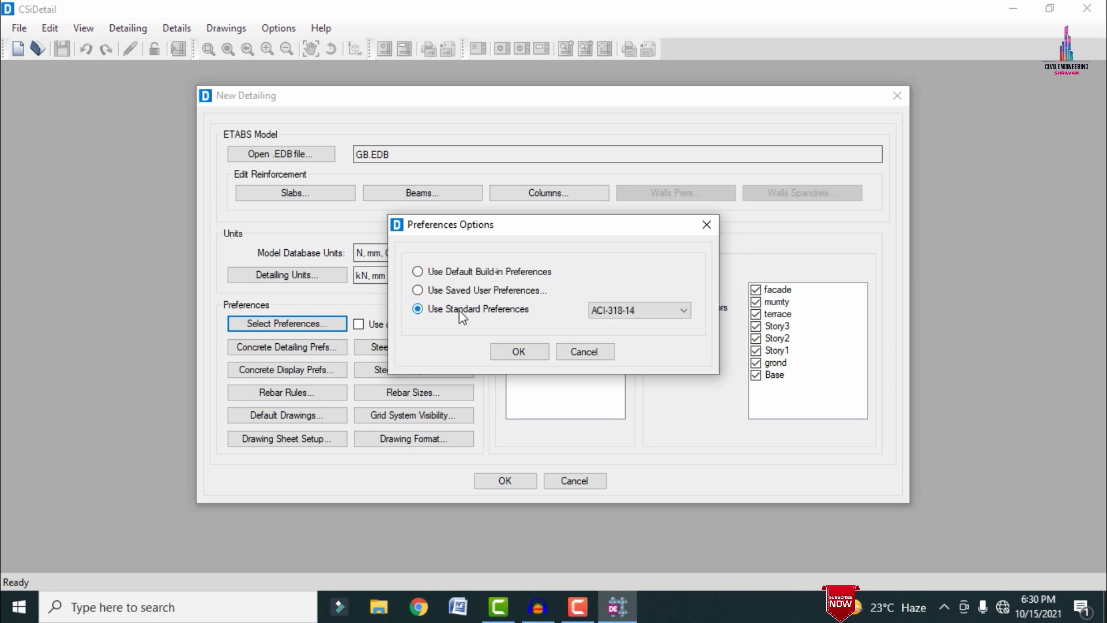
left_click(610, 315)
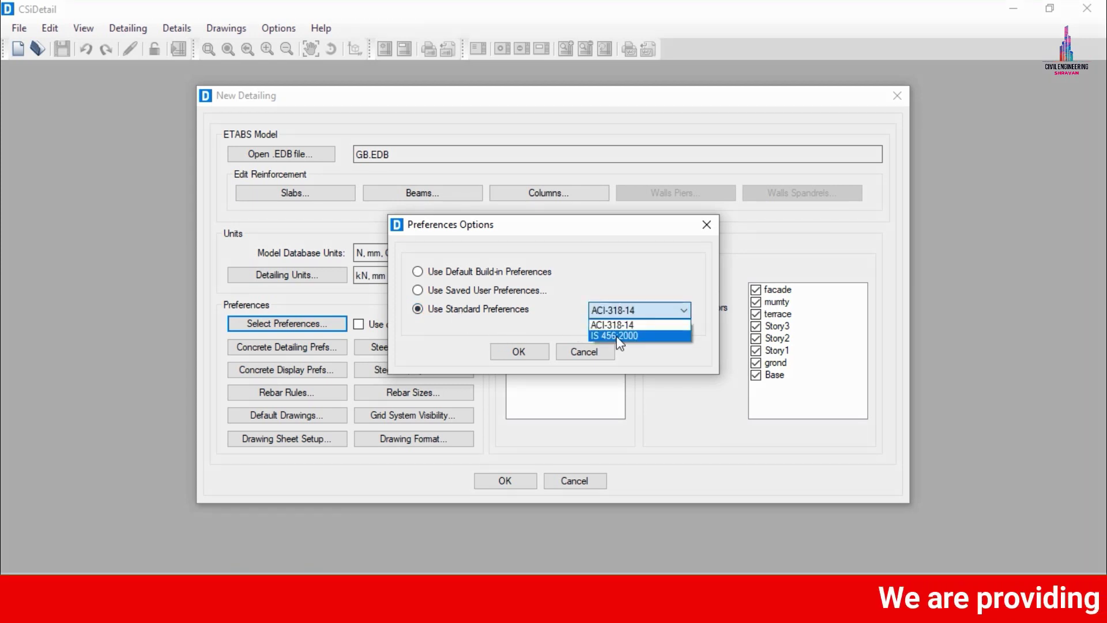
Apply IS 456:2000 preferences and change label prefixes from CB to B and CC to C.
left_click(620, 336)
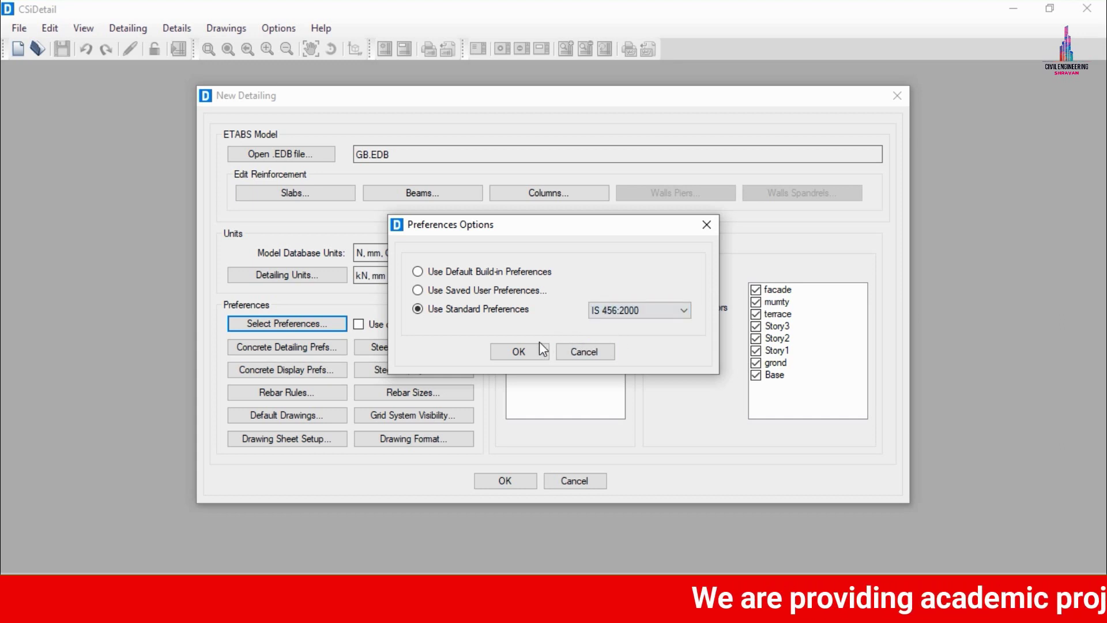
left_click(522, 352)
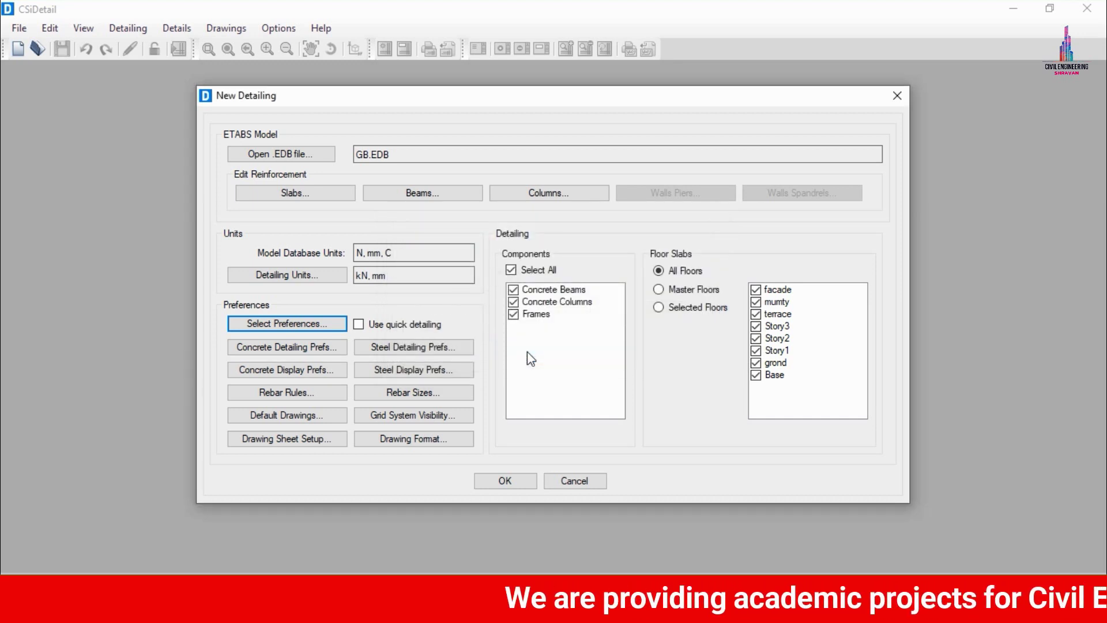
left_click(273, 351)
left_click(384, 155)
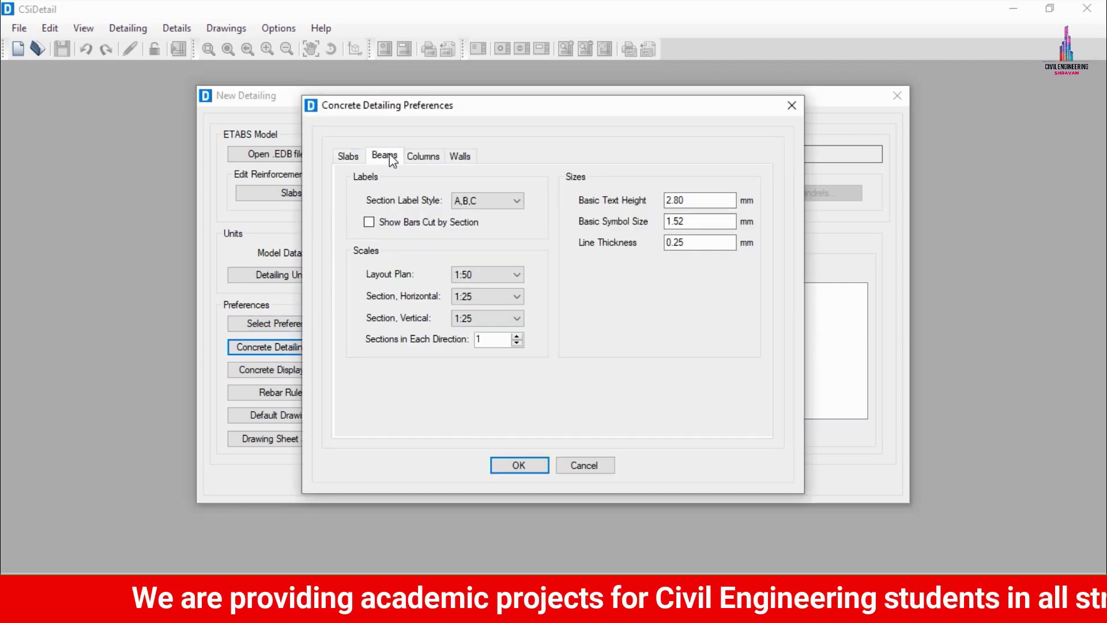
double_click(488, 201)
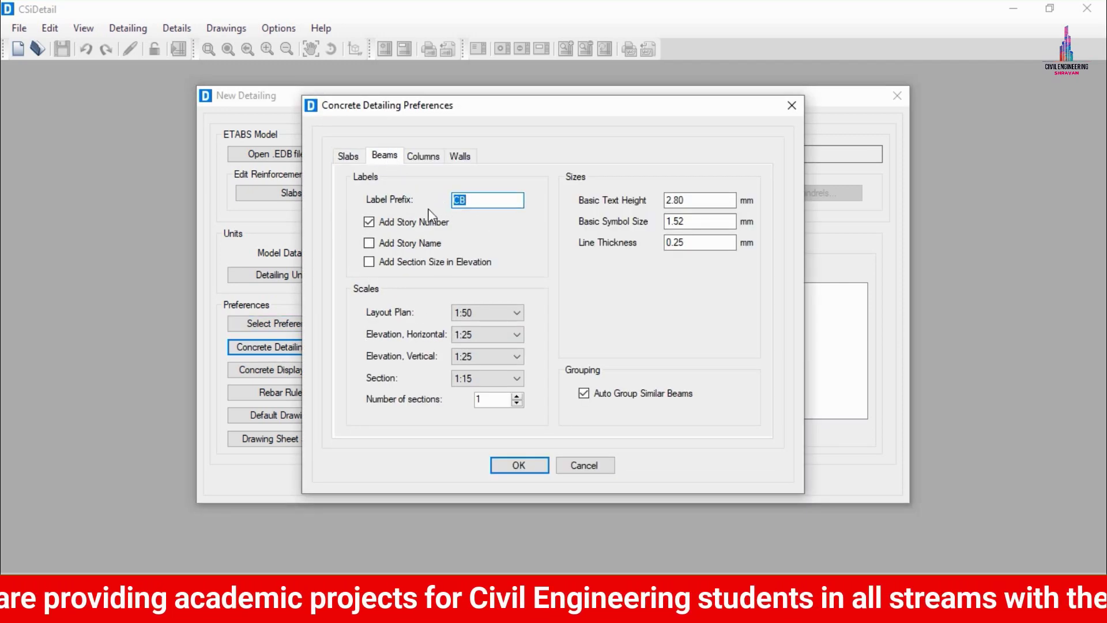
key("BackSpace")
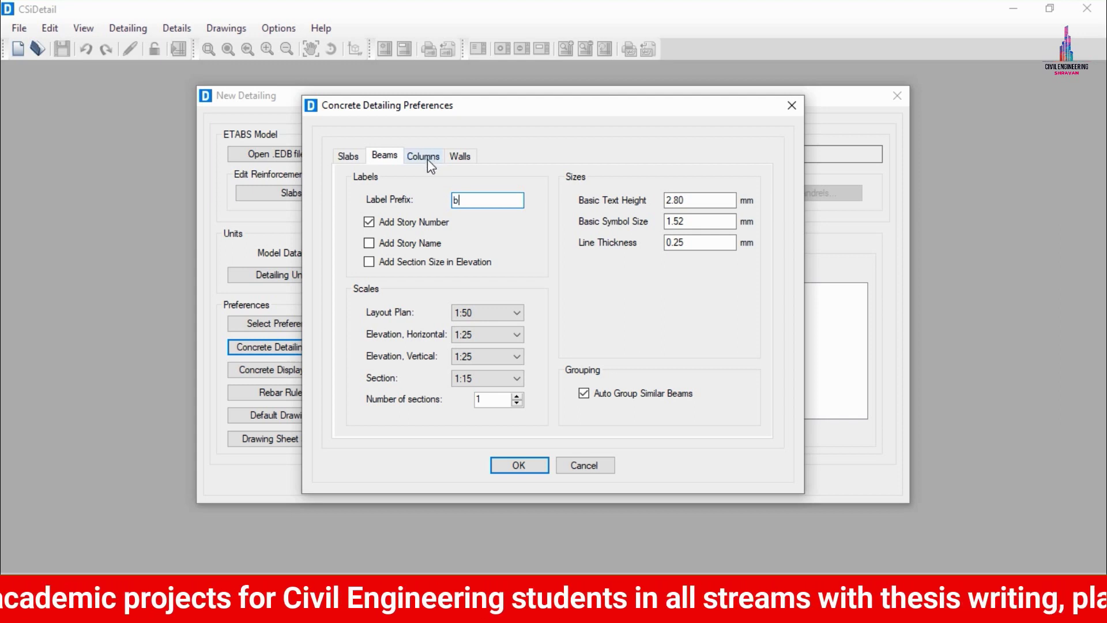
type("B")
left_click(427, 157)
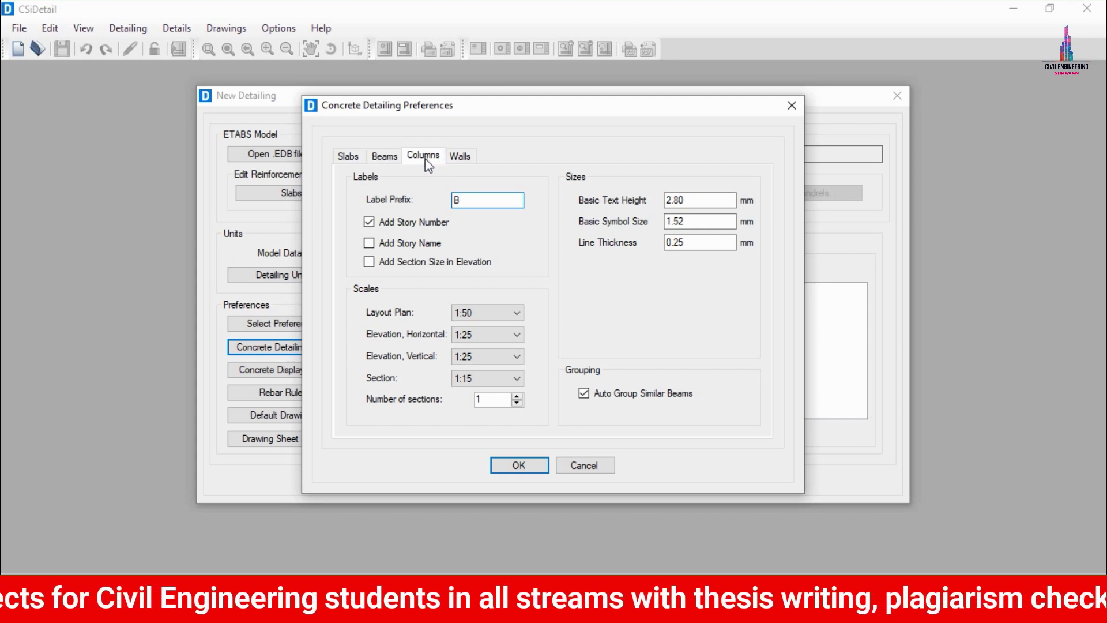
double_click(471, 199)
type("C")
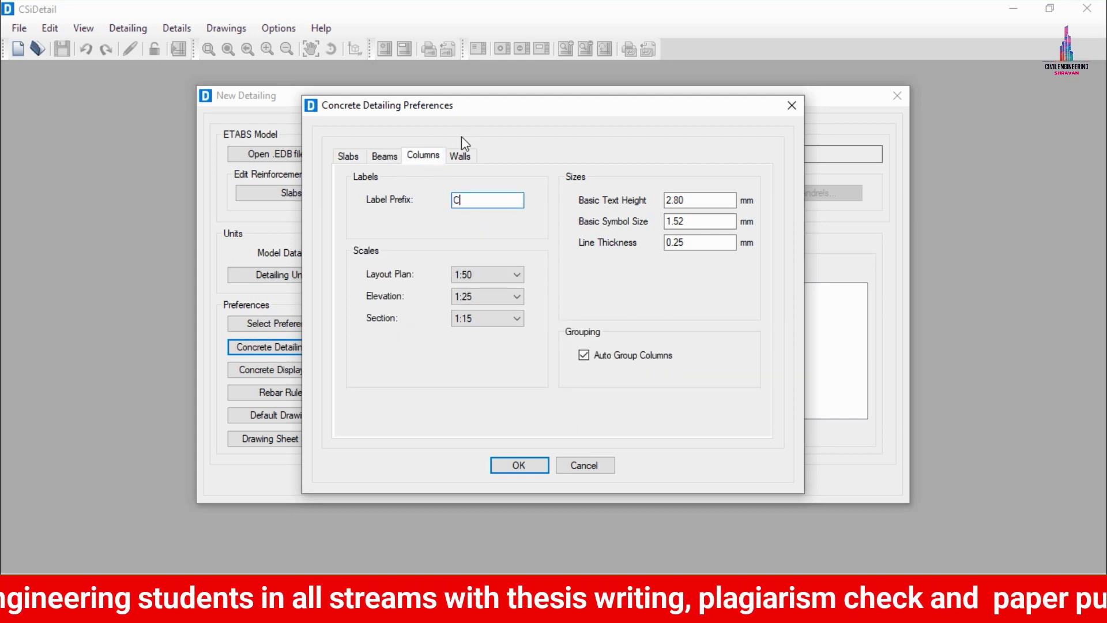
left_click(349, 157)
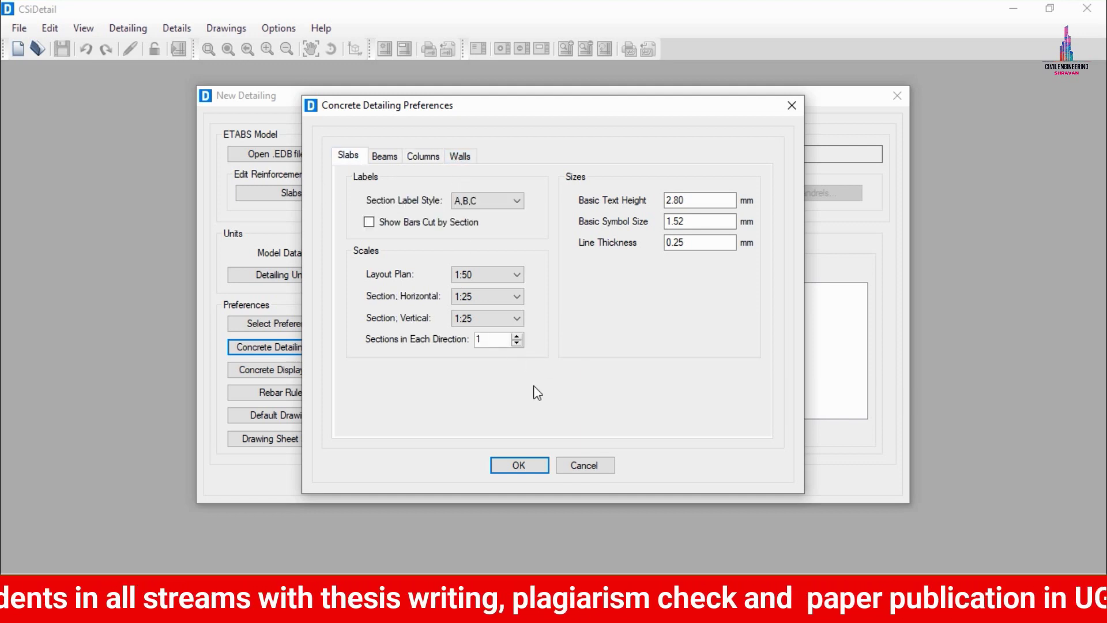
left_click(512, 462)
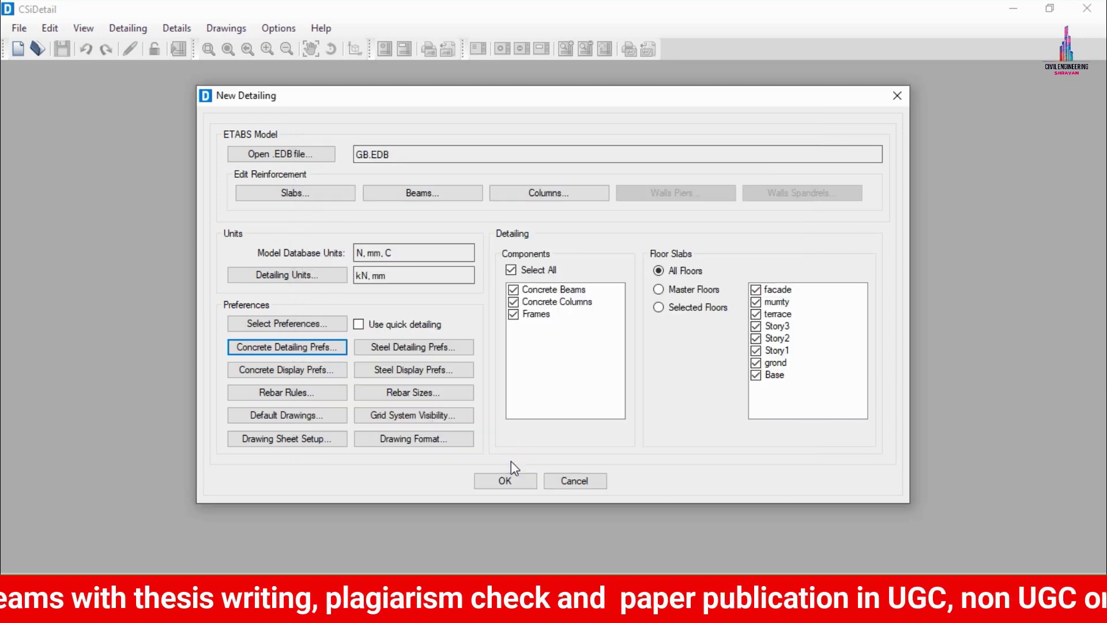
Set the first rebar selection rule's bar spacing to 150 mm minimum and 450 mm maximum.
left_click(281, 393)
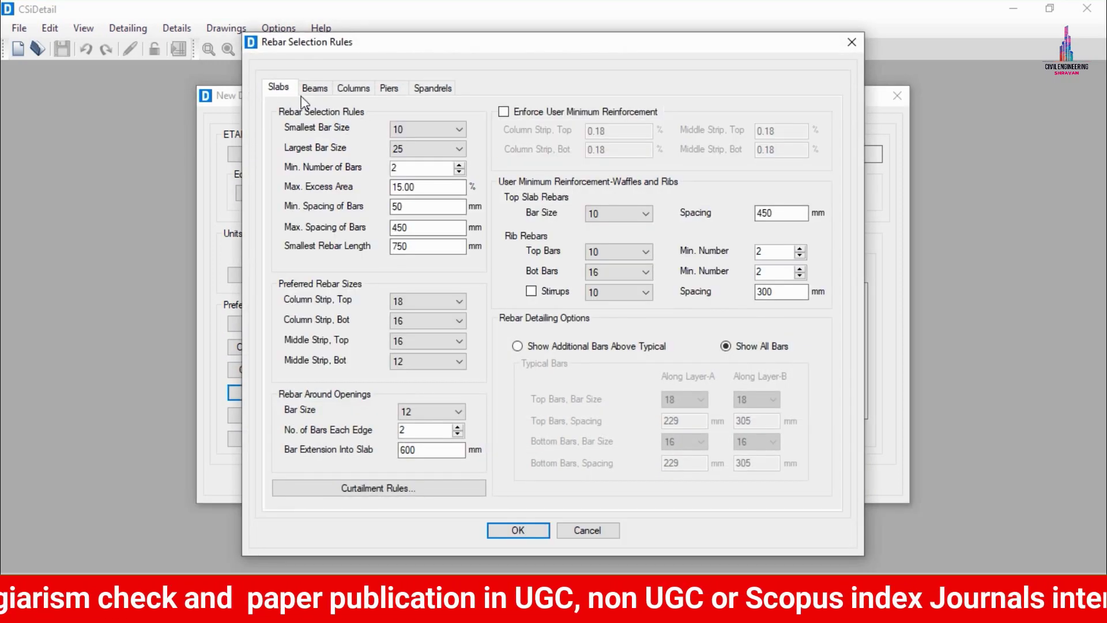
double_click(400, 207)
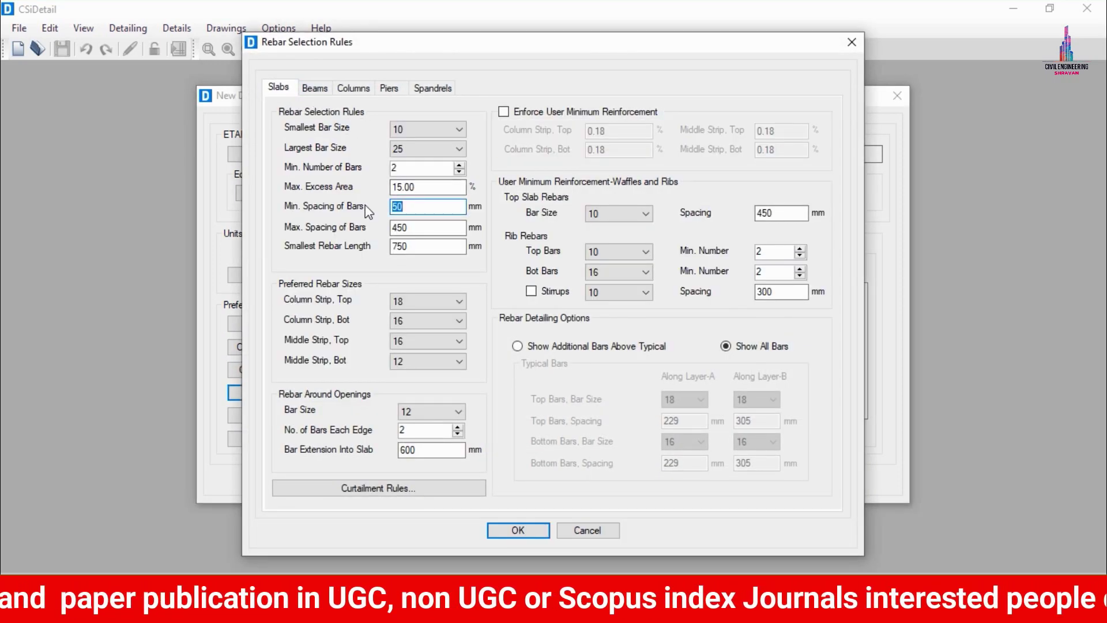
type("1")
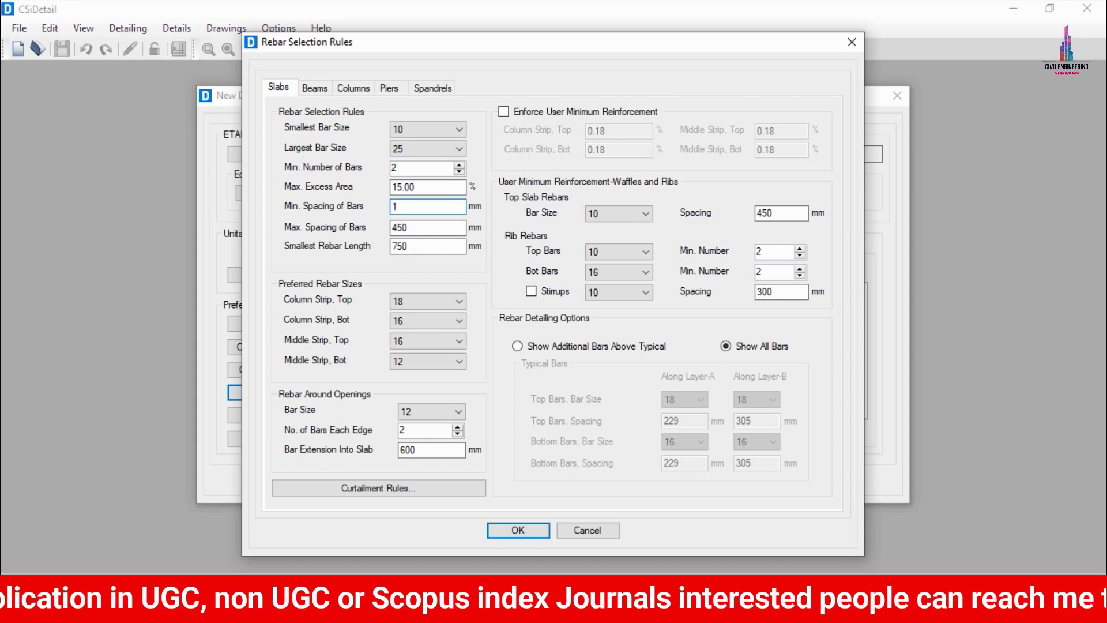
type("50")
key("Tab")
type("4")
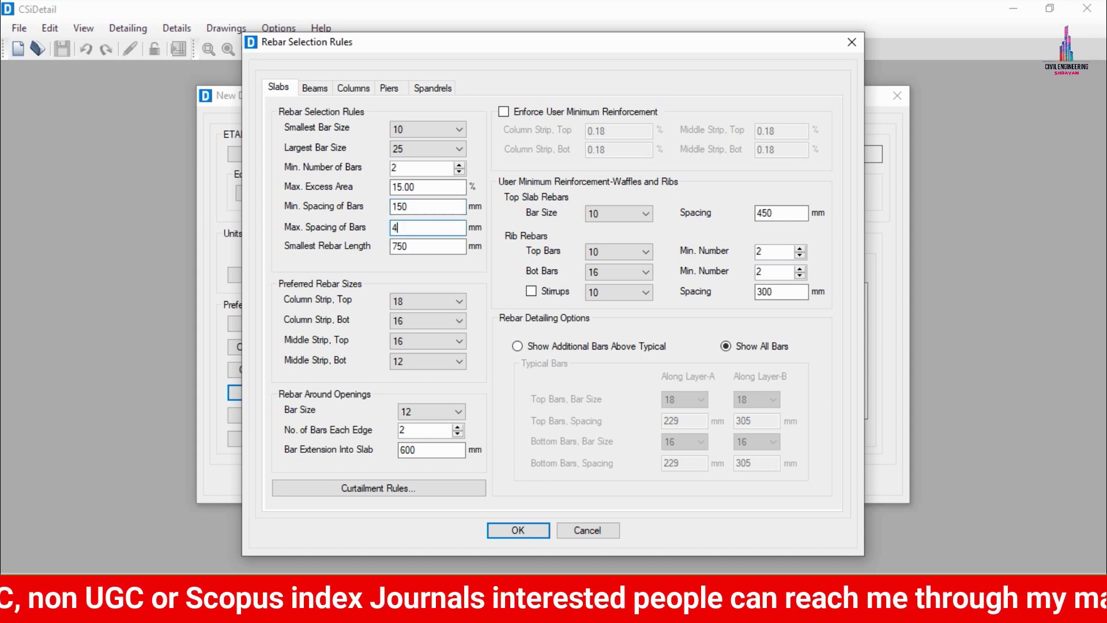
type("50")
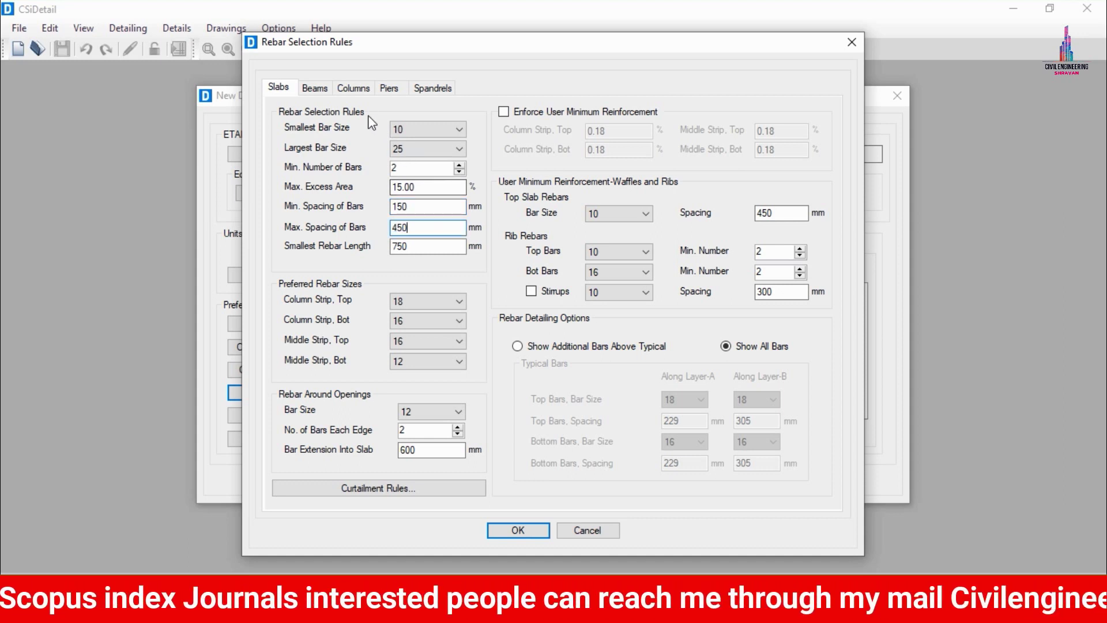
Set beam stirrup spacing for Zones A–C to 150 mm minimum and 450 mm maximum.
left_click(307, 87)
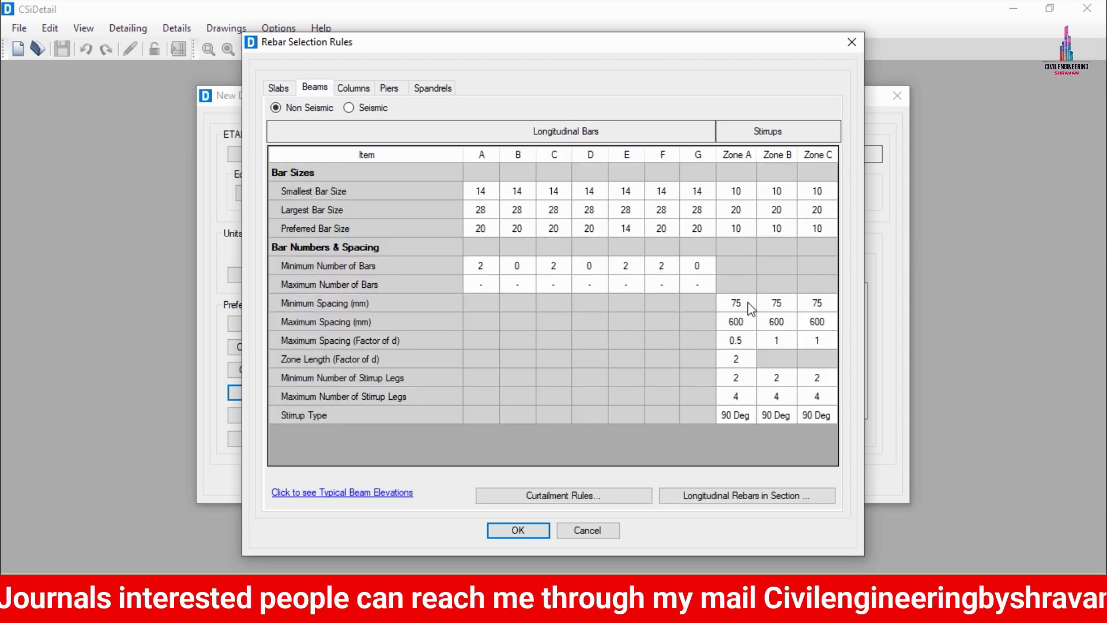
left_click(749, 307)
double_click(749, 304)
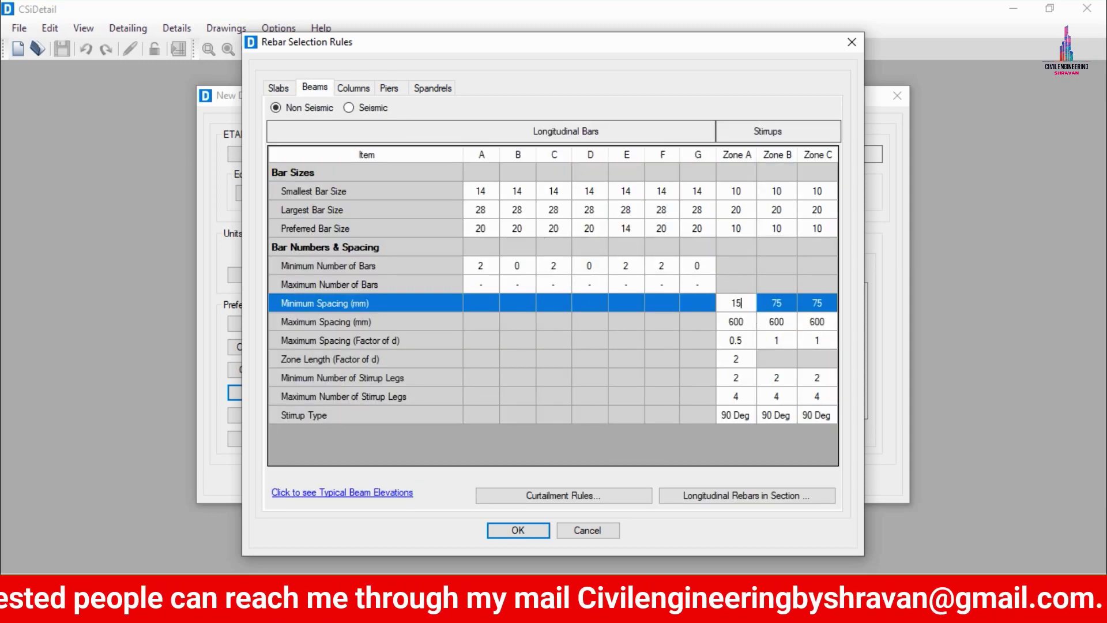
key("Tab")
type("150")
key("Tab")
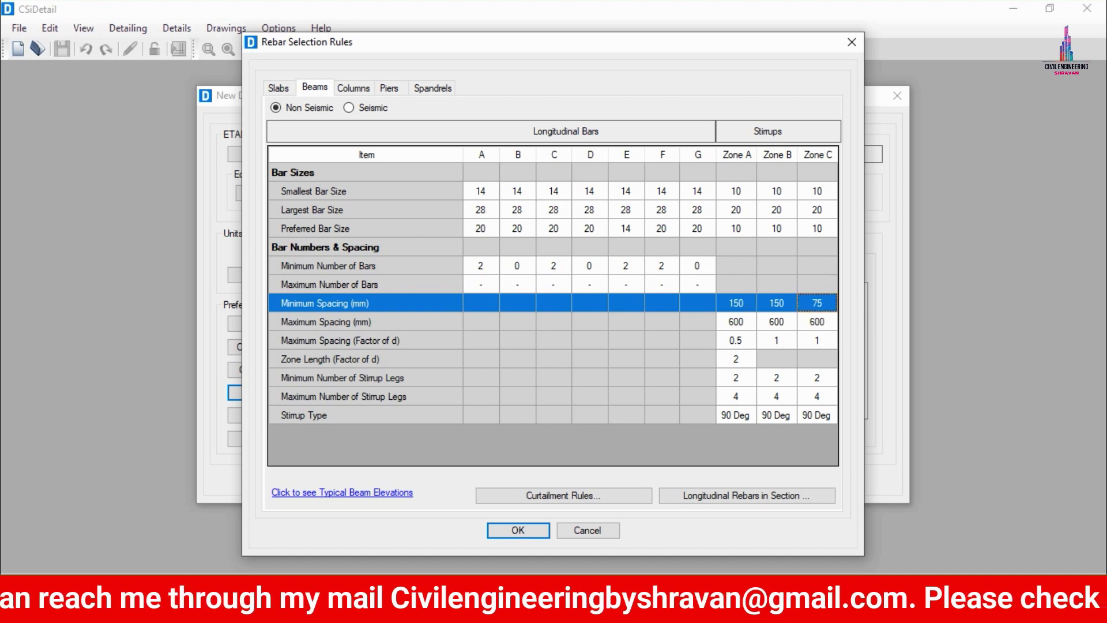
type("150")
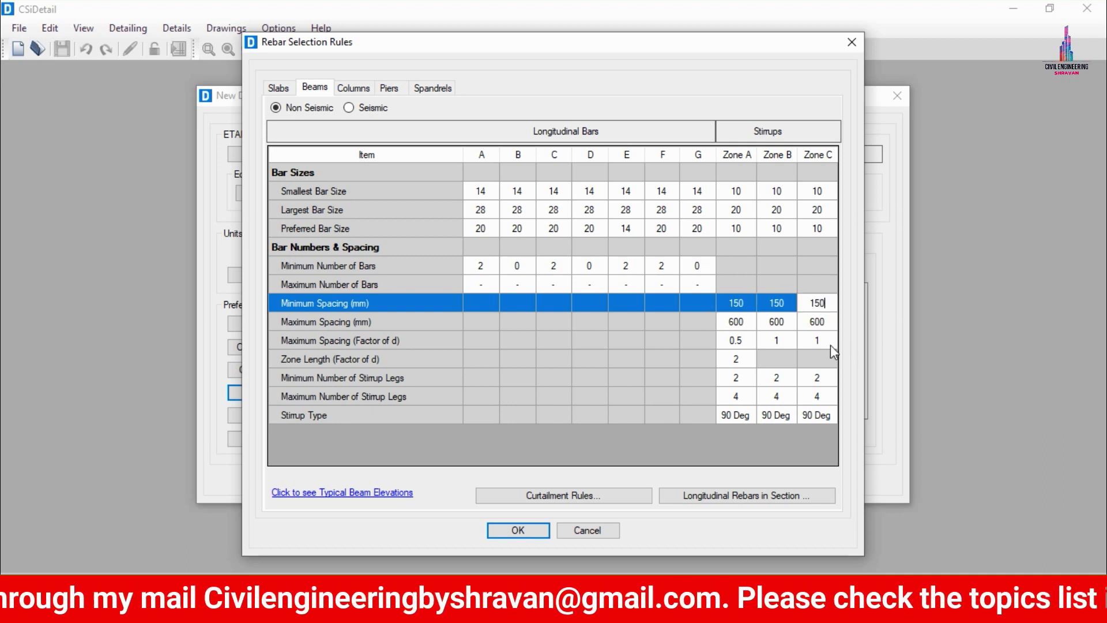
left_click(744, 321)
type("450")
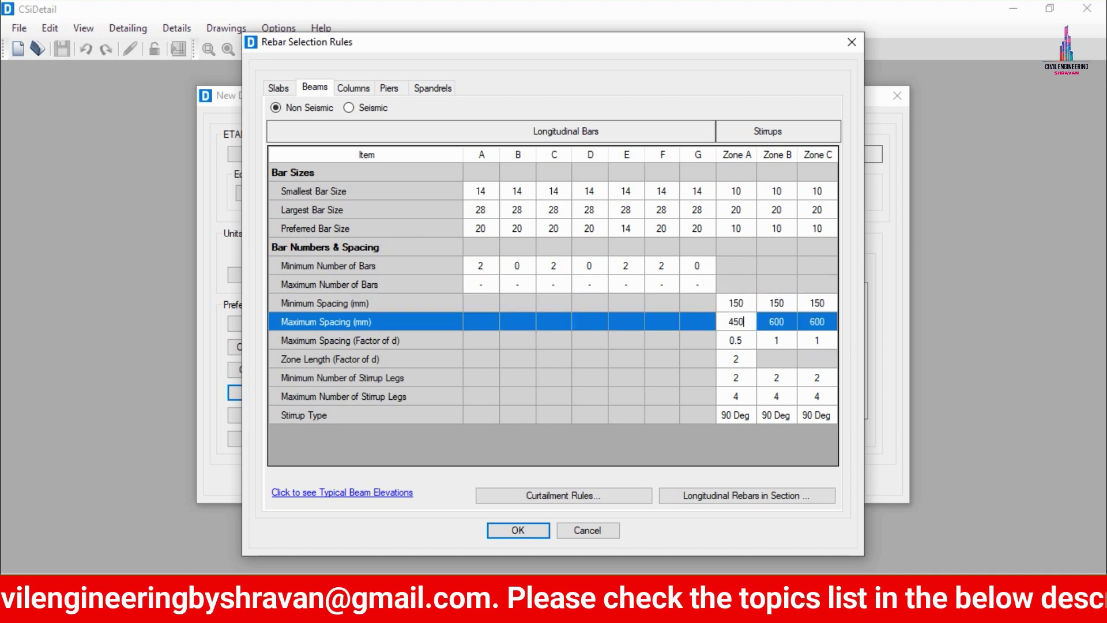
key("Tab")
type("450")
key("Tab")
type("450")
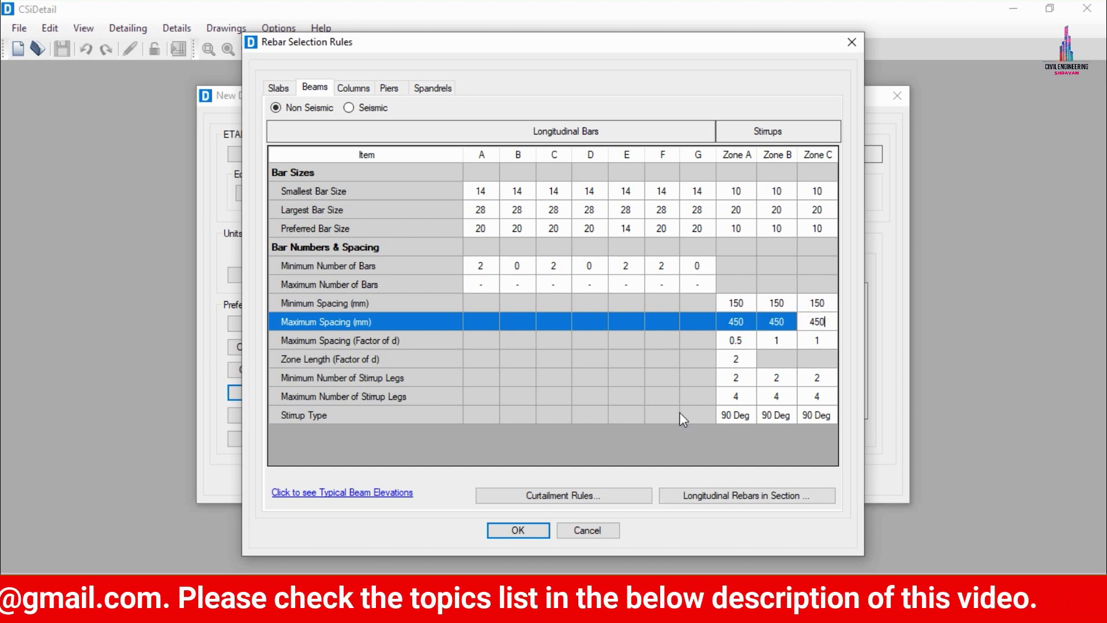
Set column tie spacing to 150 mm minimum and 450 mm maximum, then accept the rules.
left_click(364, 91)
left_click(736, 328)
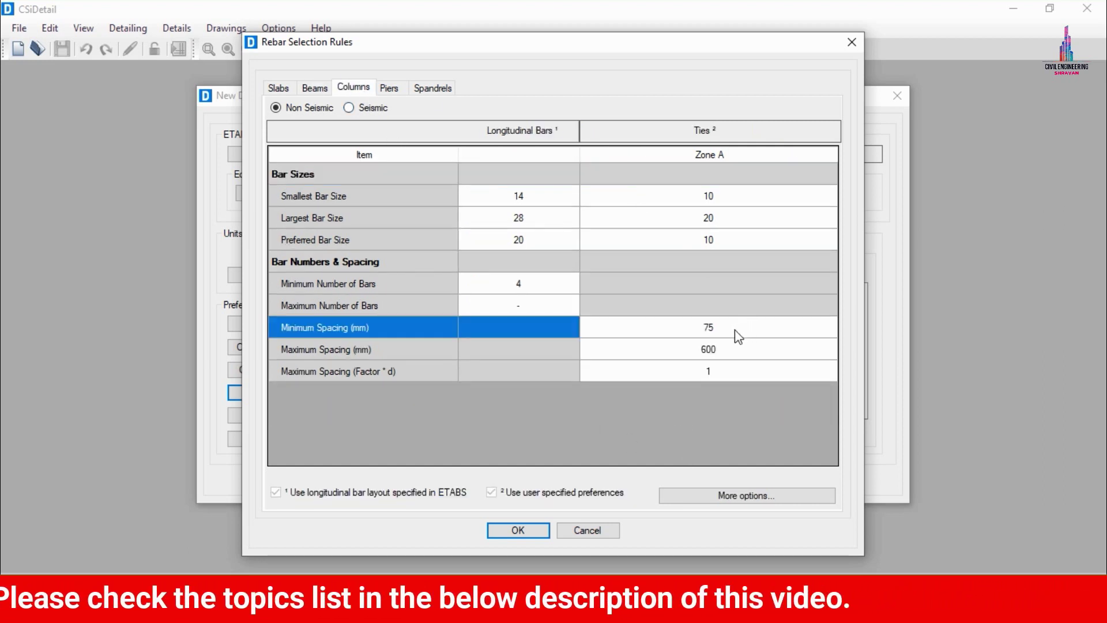
left_click(735, 330)
type("150")
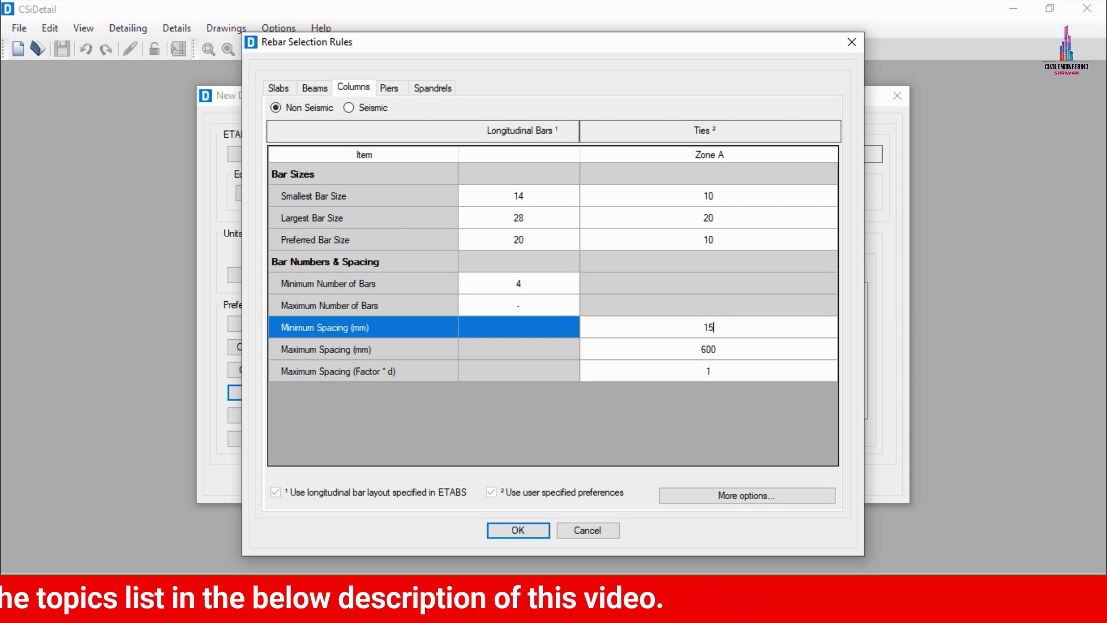
left_click(720, 357)
type("450")
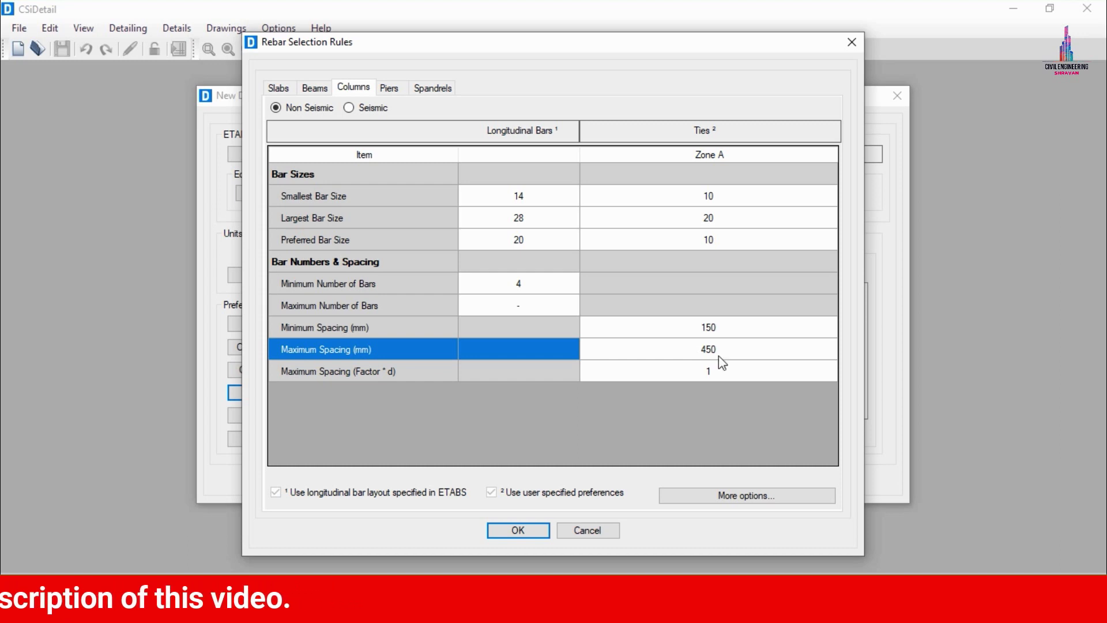
left_click(522, 535)
Run New Detailing, then open Floor Framing Plan - Story3 (EL. 12144 mm) from Slab Details.
left_click(510, 481)
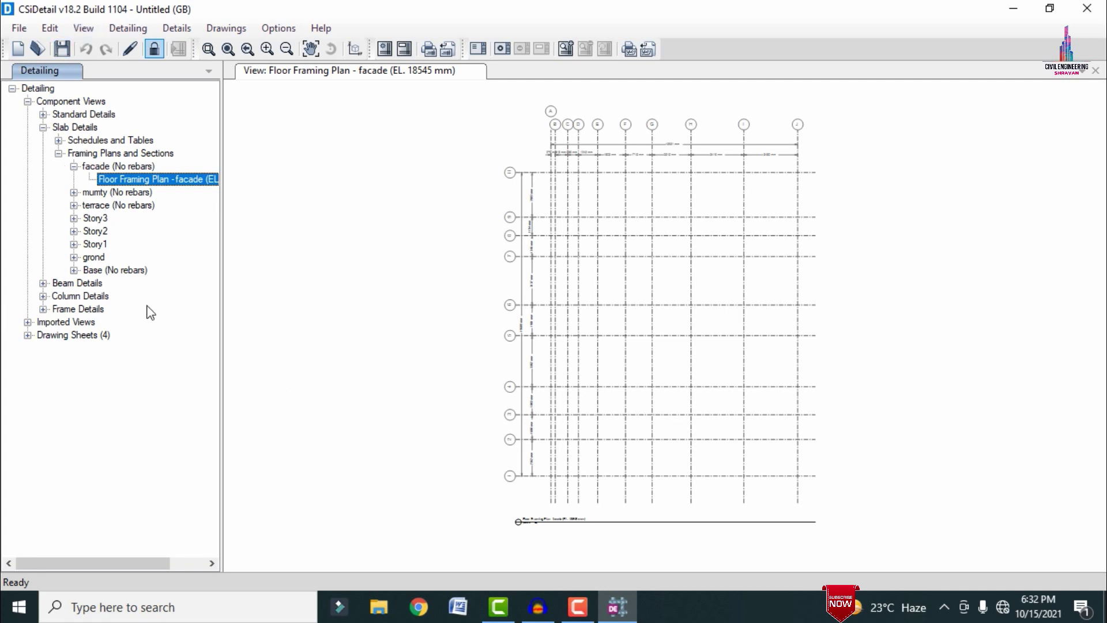
left_click(74, 219)
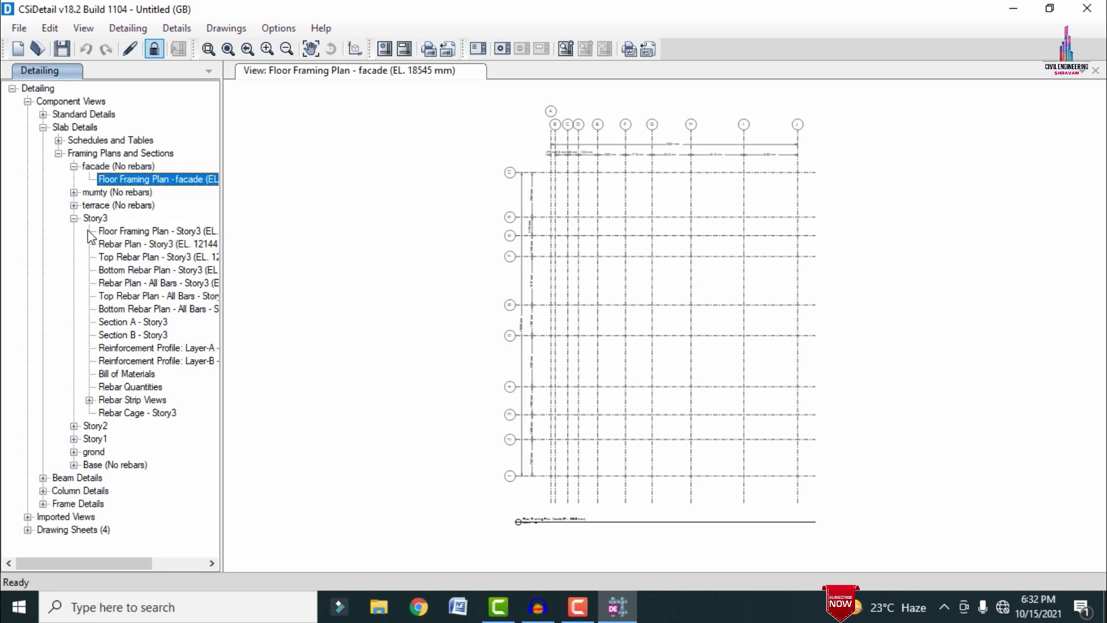
double_click(119, 228)
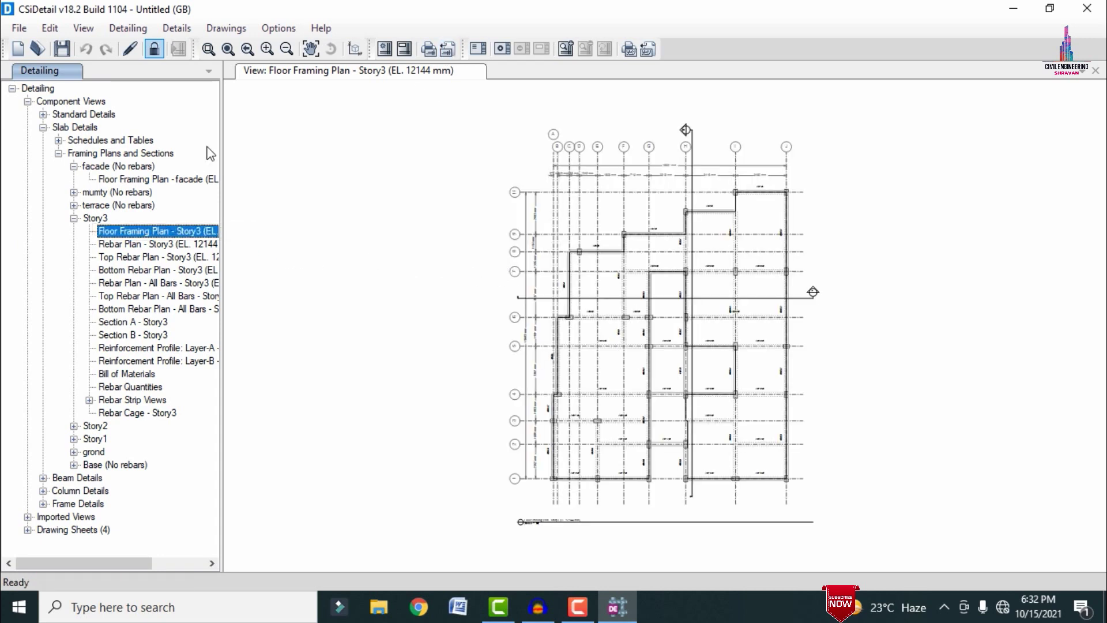
Open the Story3 rebar plans: main, top, bottom, all bars and all-bars top.
double_click(171, 239)
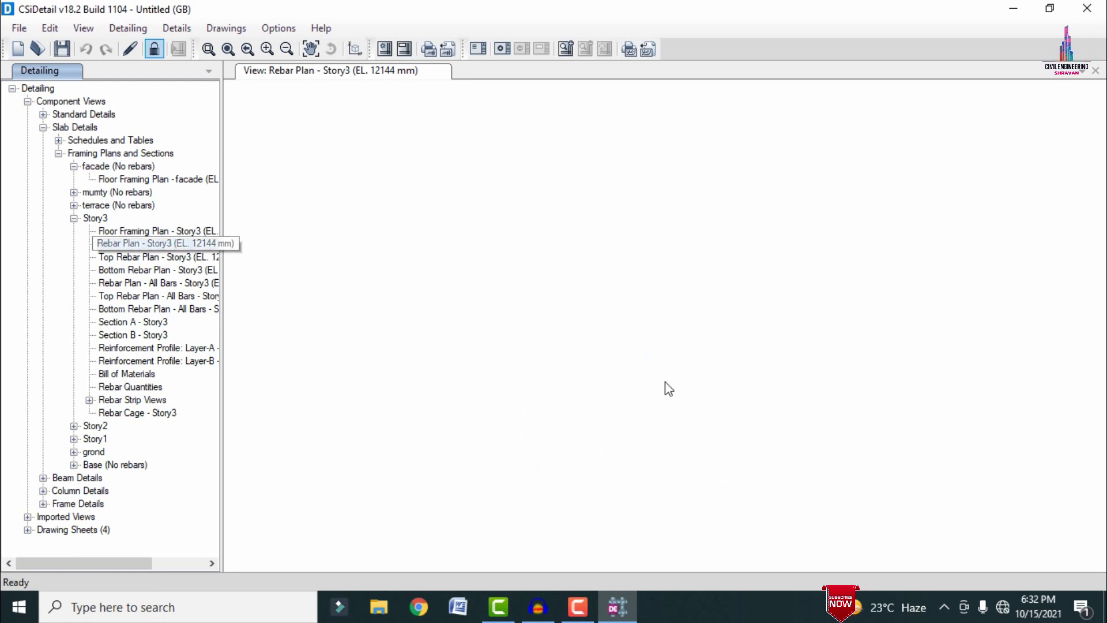
double_click(147, 258)
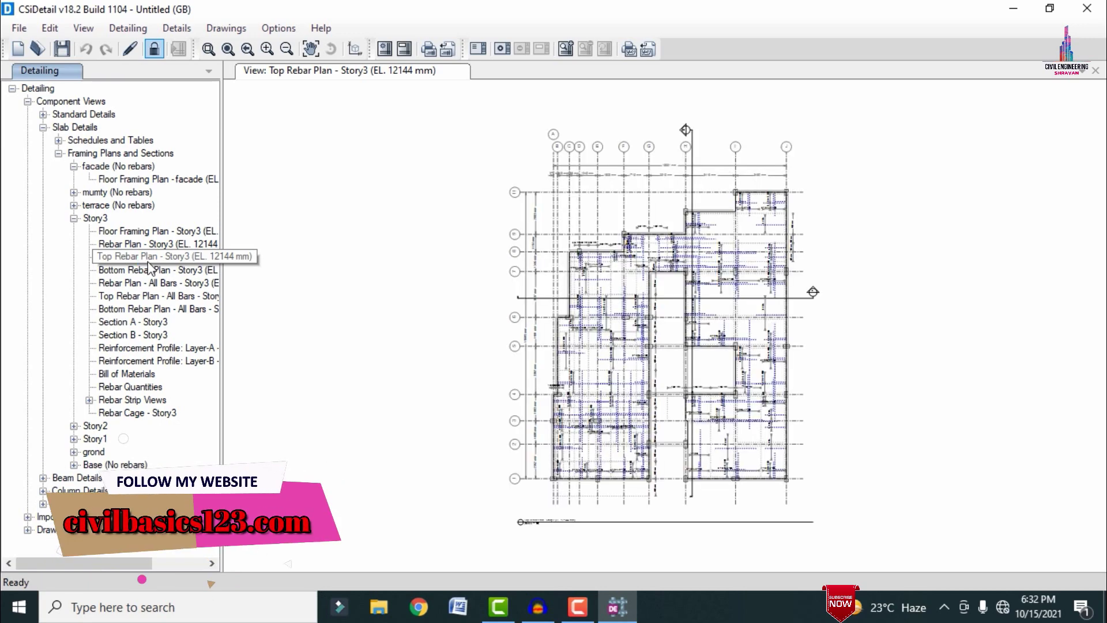
double_click(126, 270)
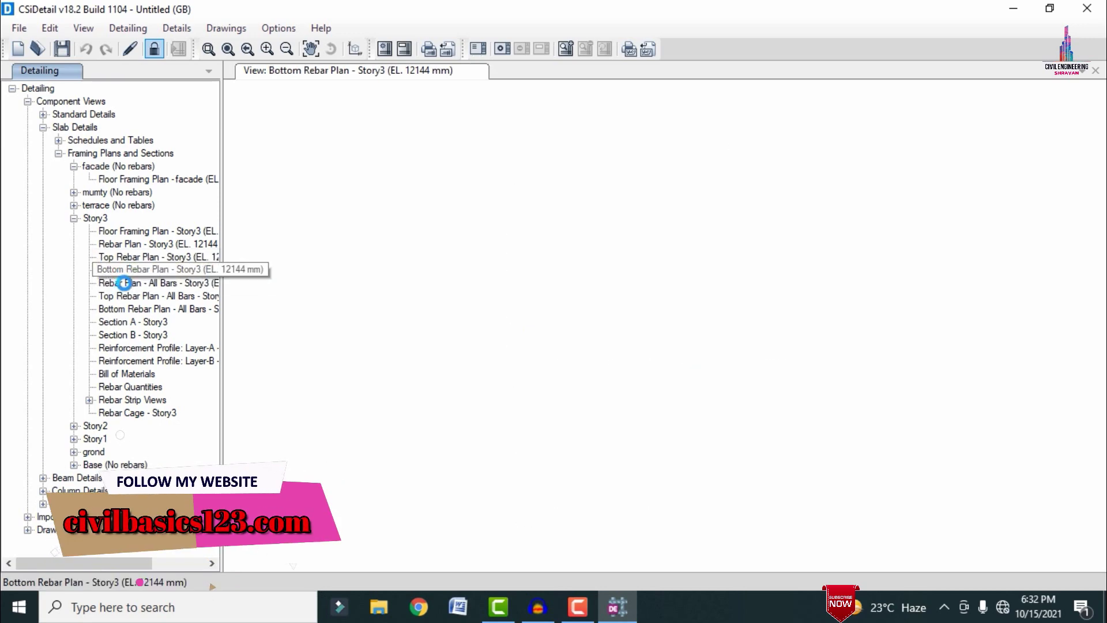
double_click(128, 283)
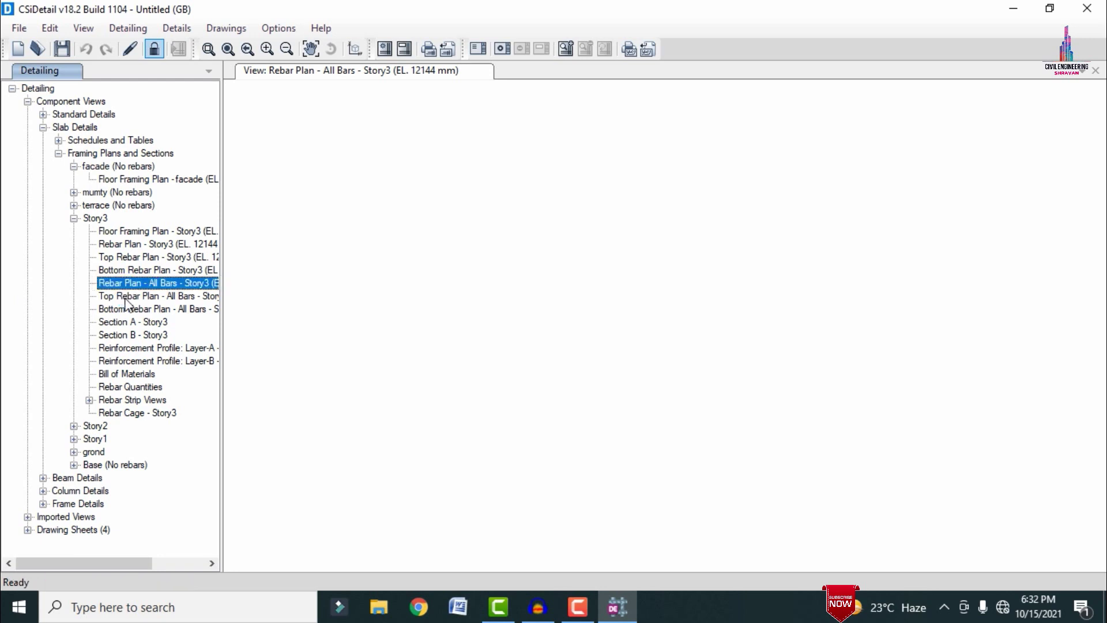
double_click(124, 296)
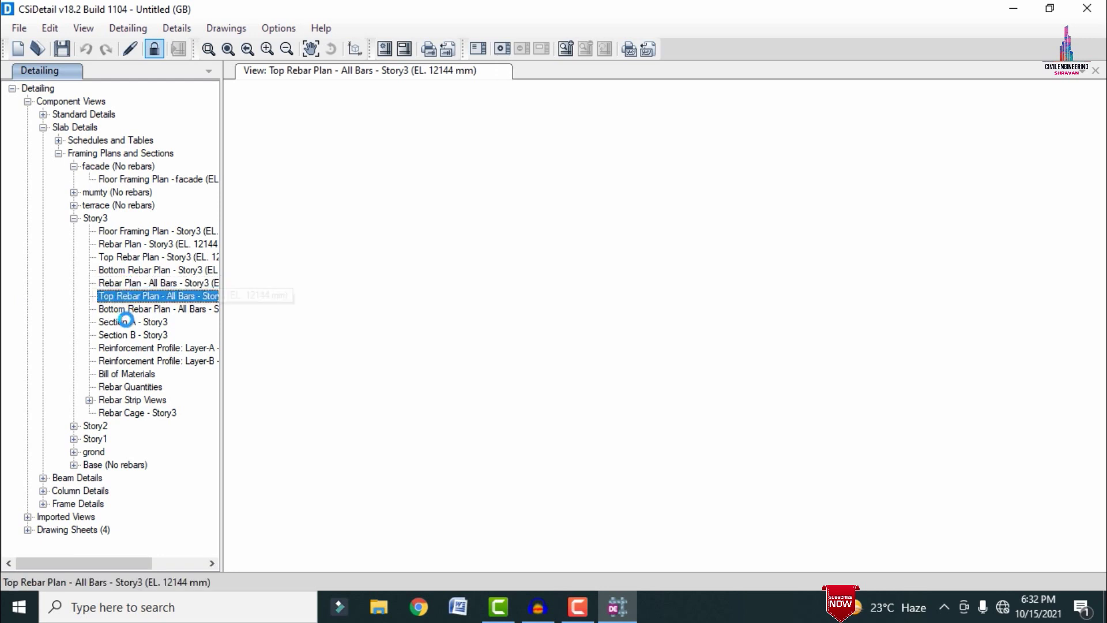
View Story3 Sections A and B, Layer-A and Layer-B reinforcement profiles, then the rebar cage.
double_click(133, 323)
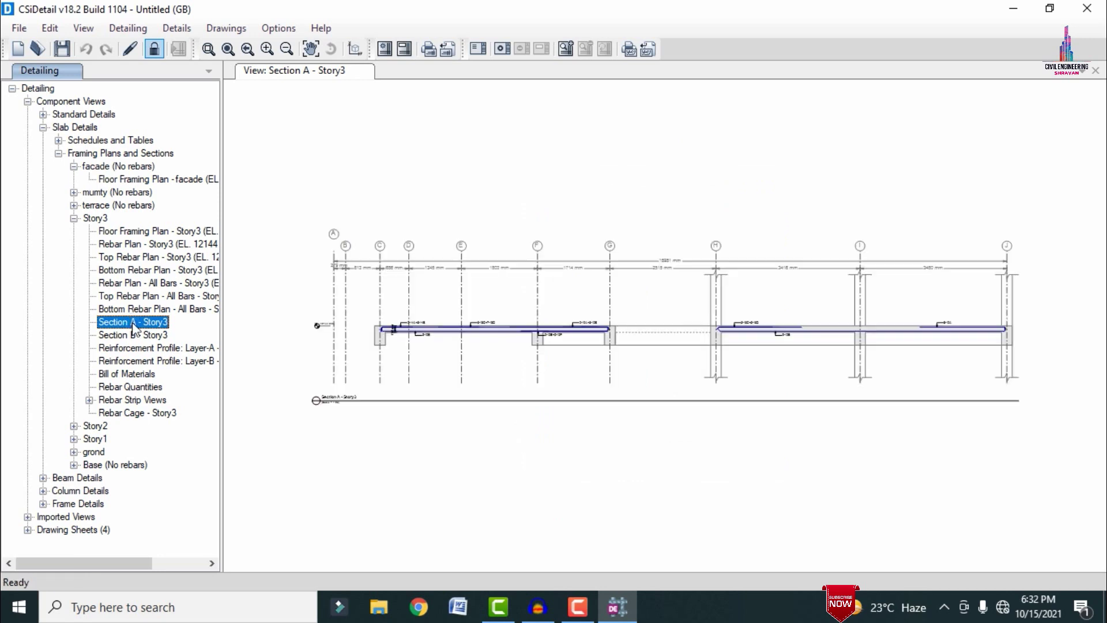
double_click(140, 335)
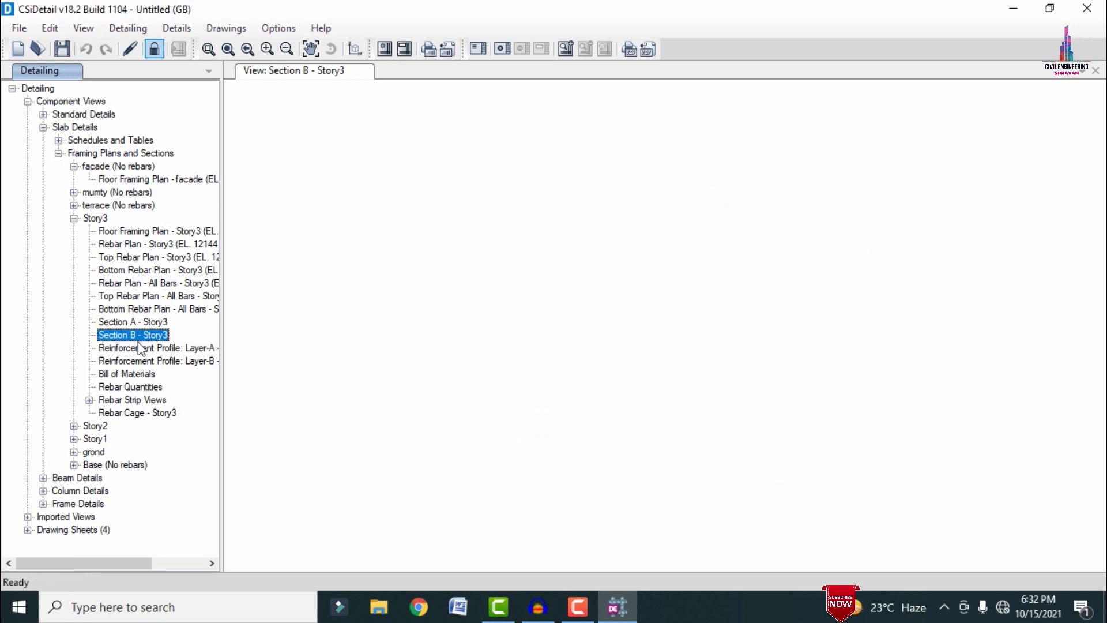
double_click(141, 347)
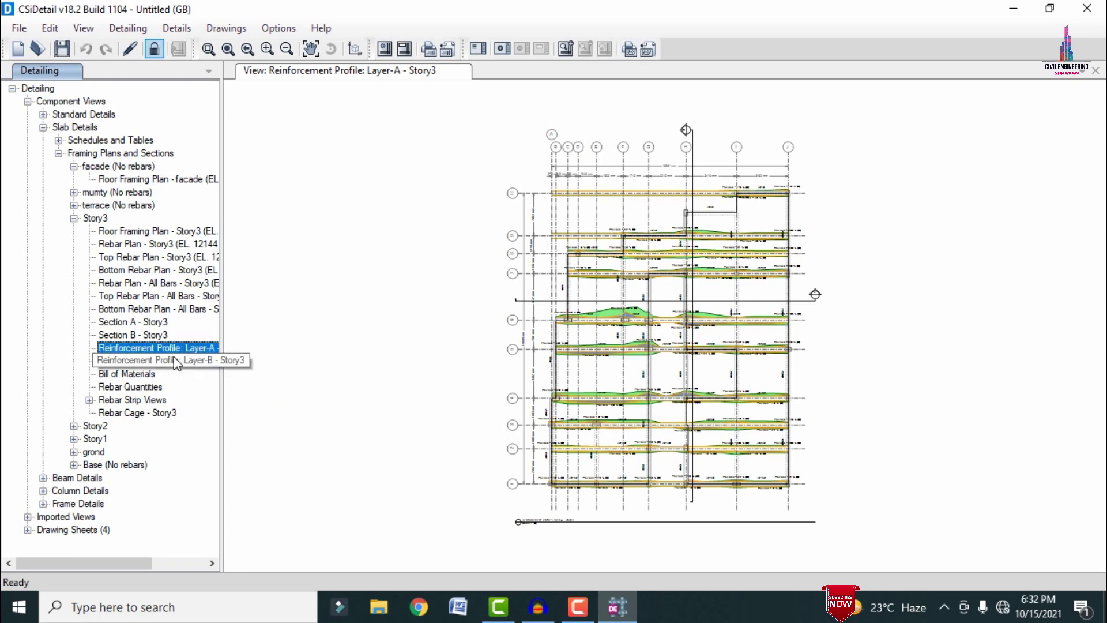
double_click(152, 360)
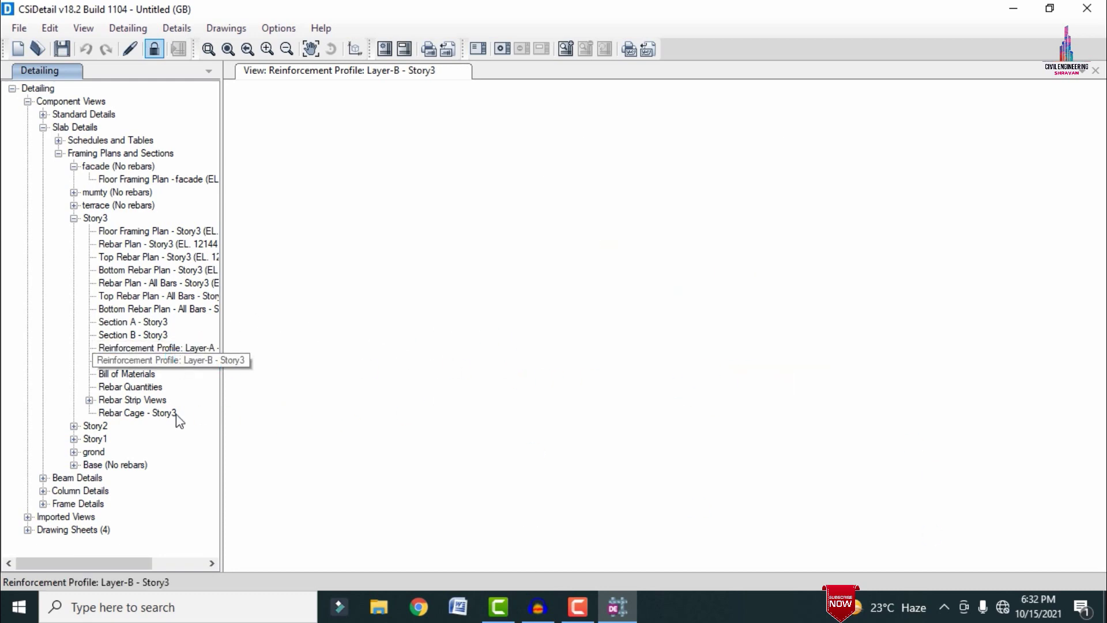
double_click(136, 413)
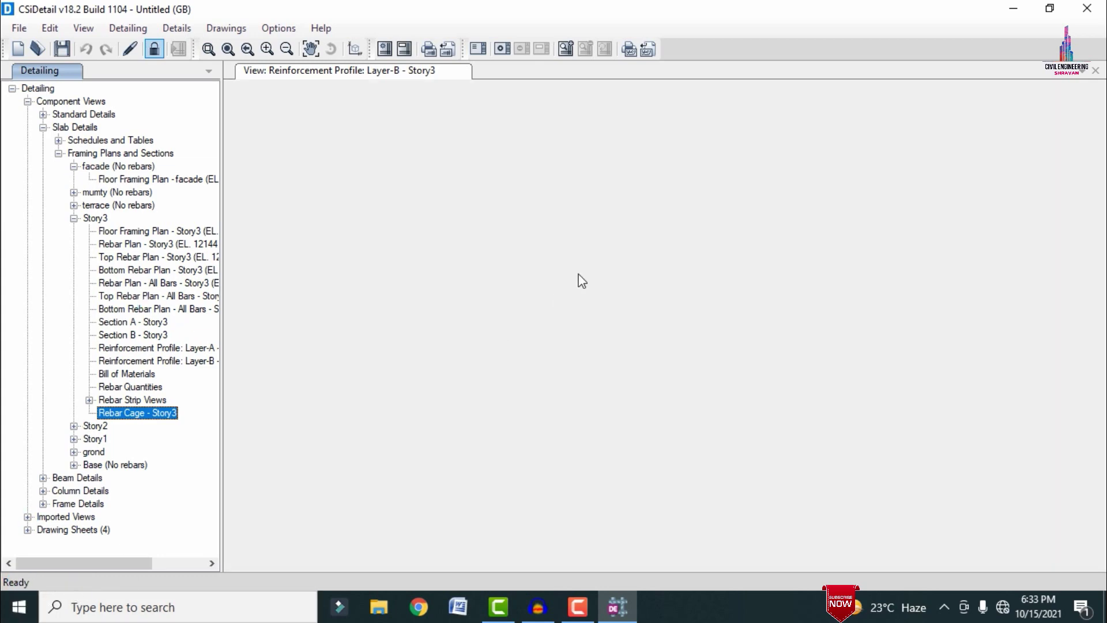
Zoom and orbit the Story3 rebar cage, then expand Beam Details > Concrete Beams.
scroll(790, 340, "up", 4)
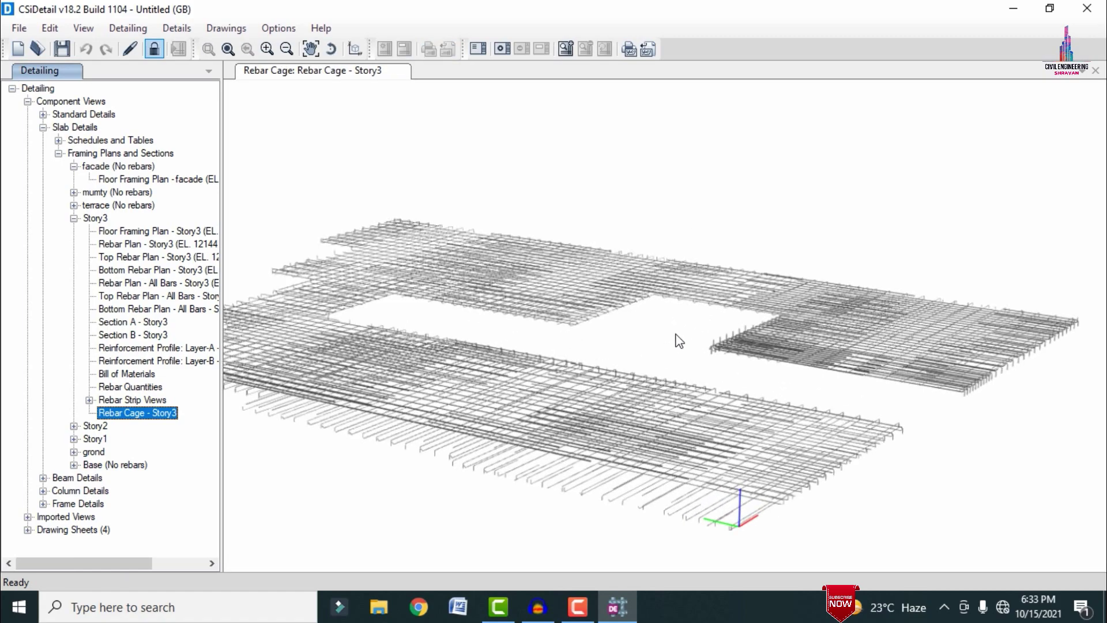
middle_click_drag(559, 306, 468, 354)
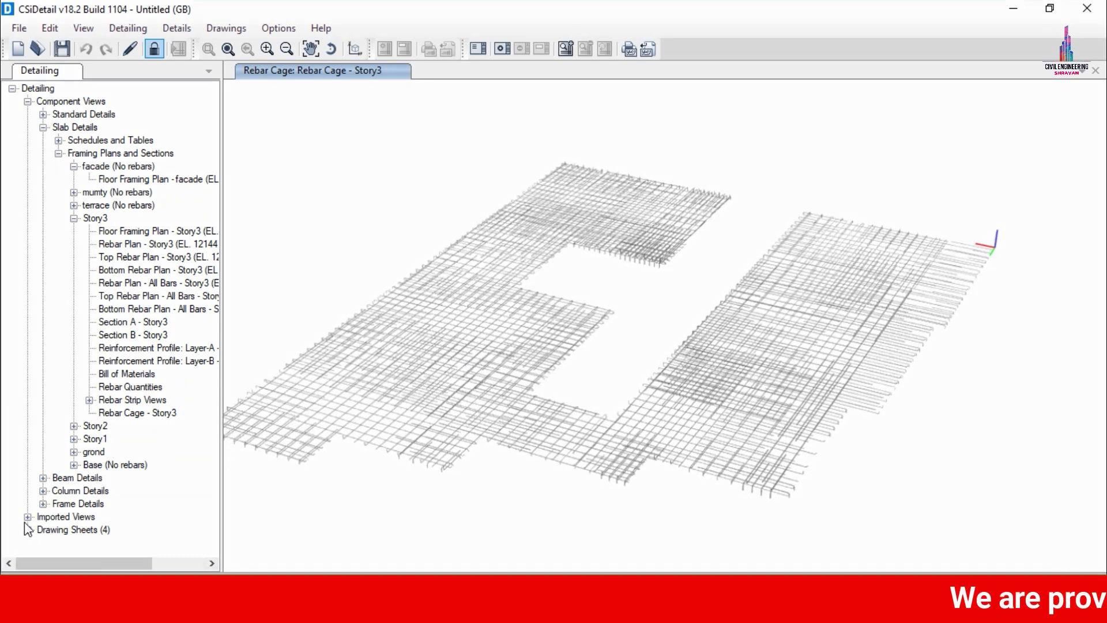
left_click(43, 478)
left_click(59, 492)
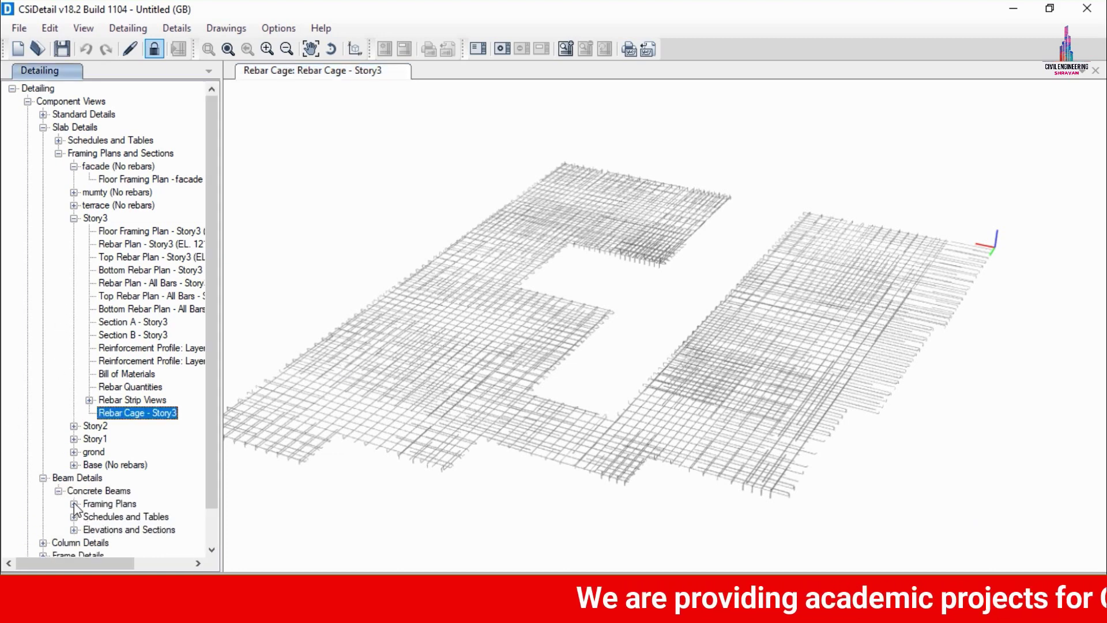
Open the mumty and Story3 concrete beam layout plans.
left_click(73, 504)
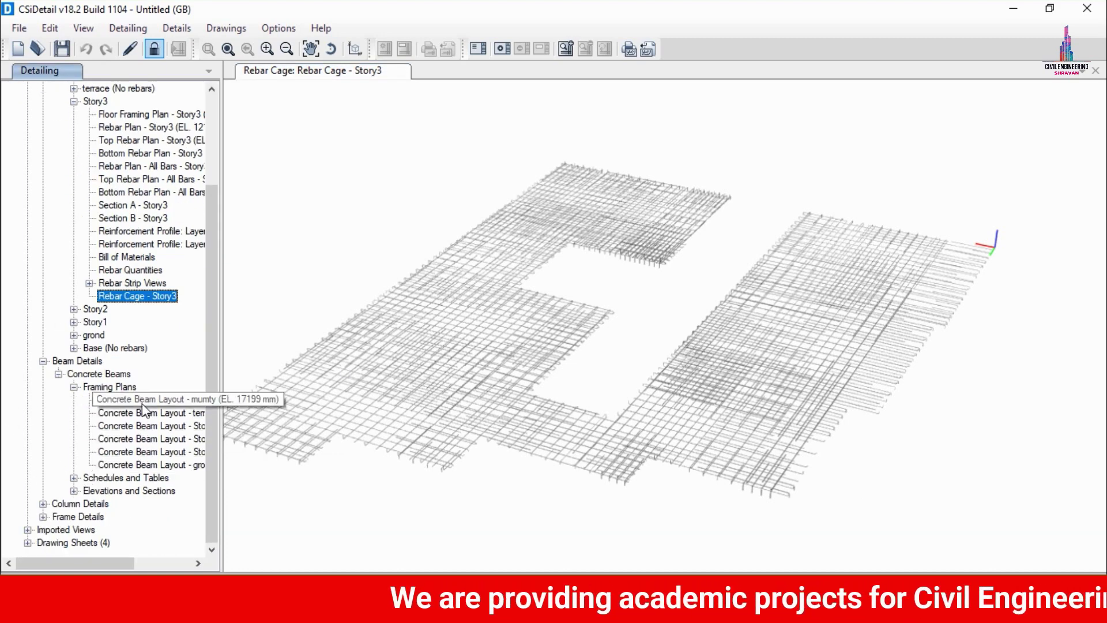
double_click(142, 403)
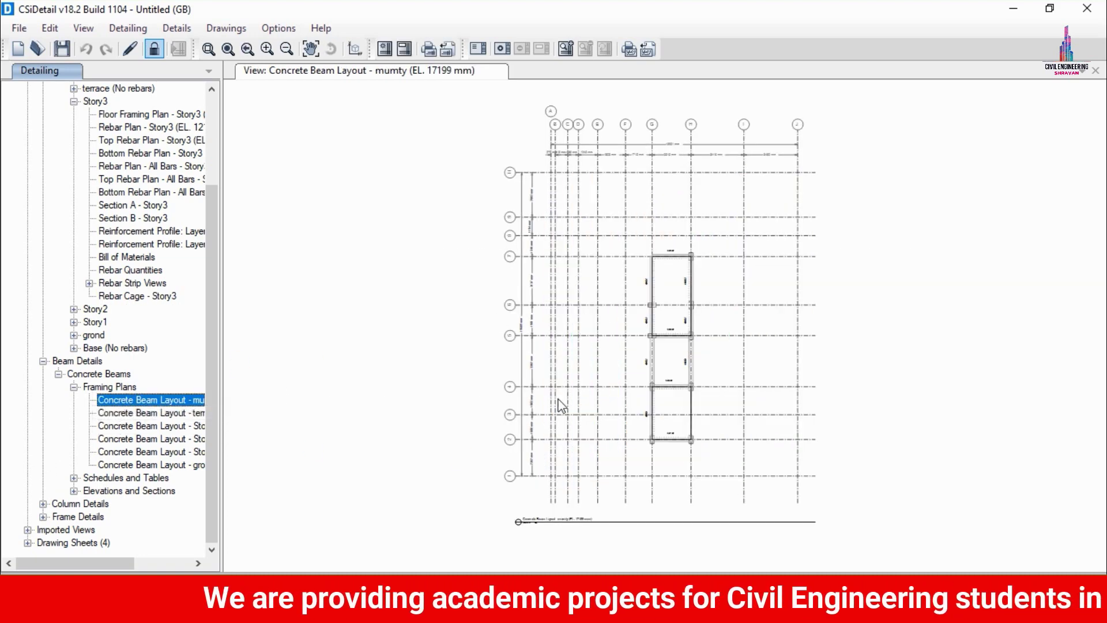
double_click(146, 427)
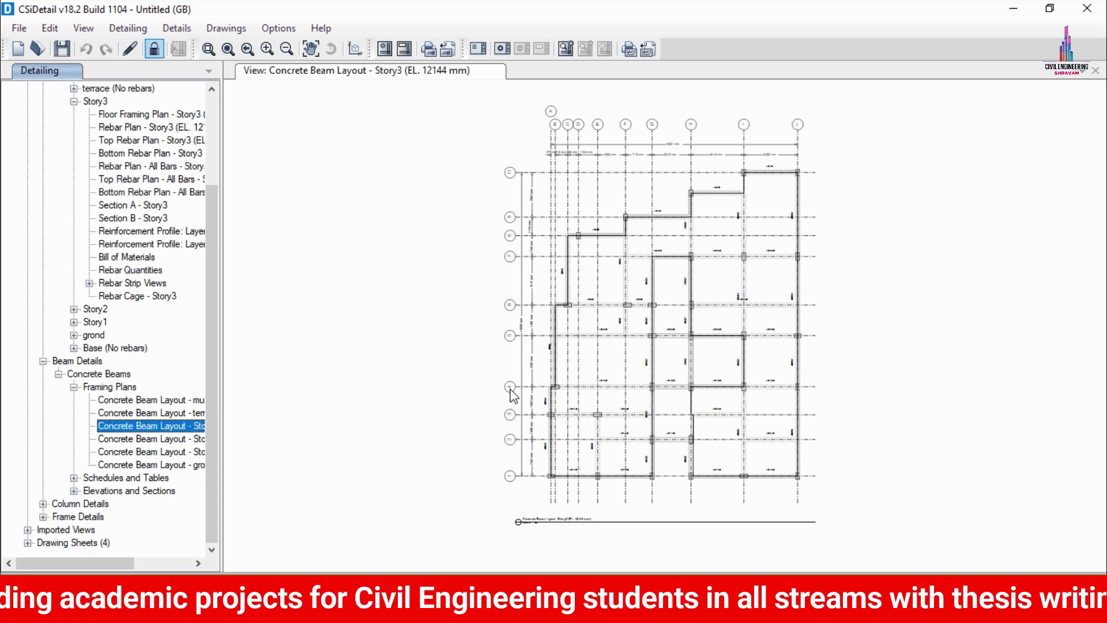
Expand Story3 beam elevations and sections down to beam 4B11's drawings.
left_click(75, 491)
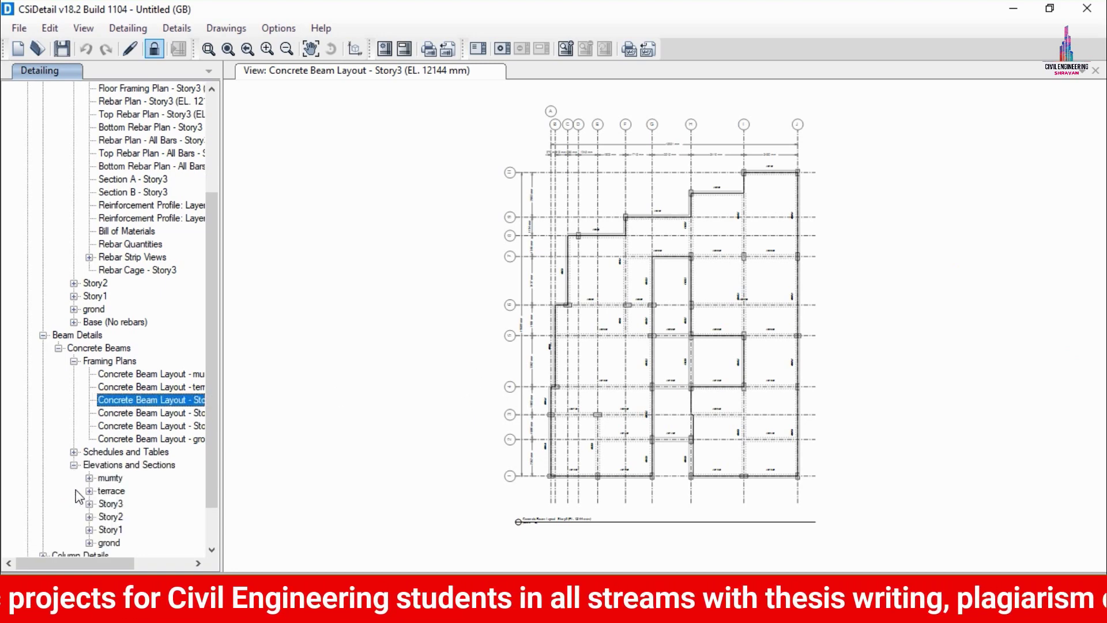
left_click(89, 504)
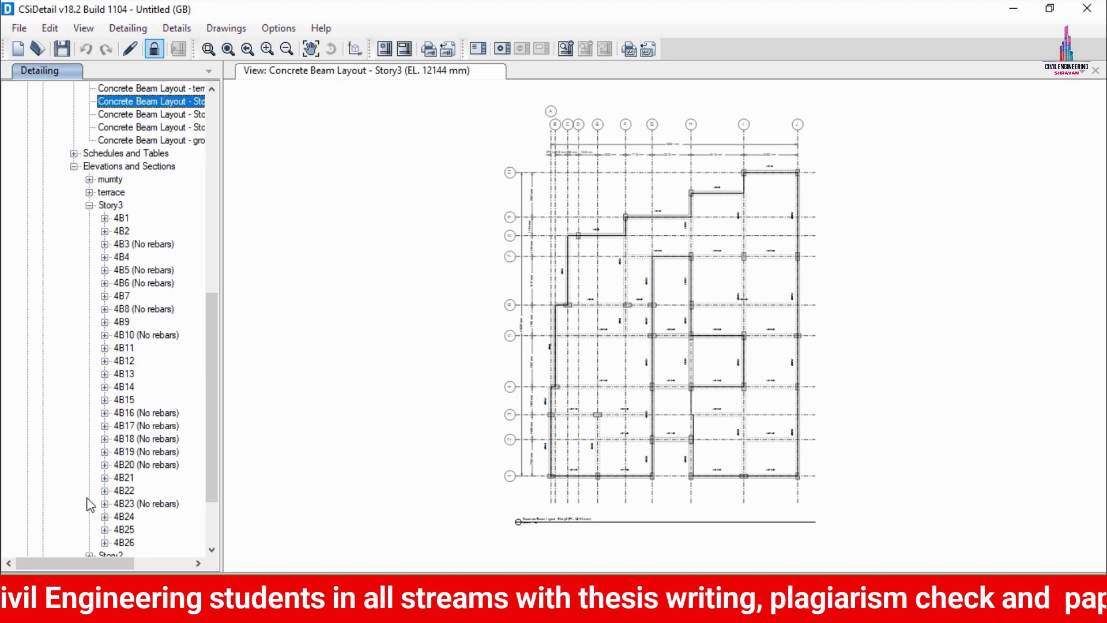
scroll(113, 444, "down", 3)
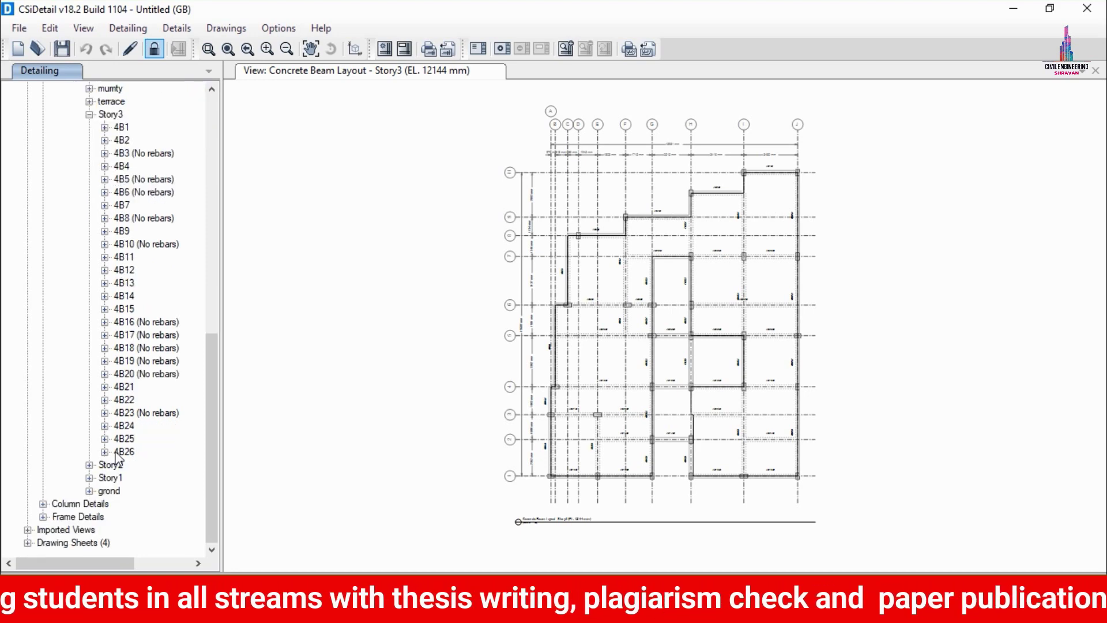
left_click(105, 258)
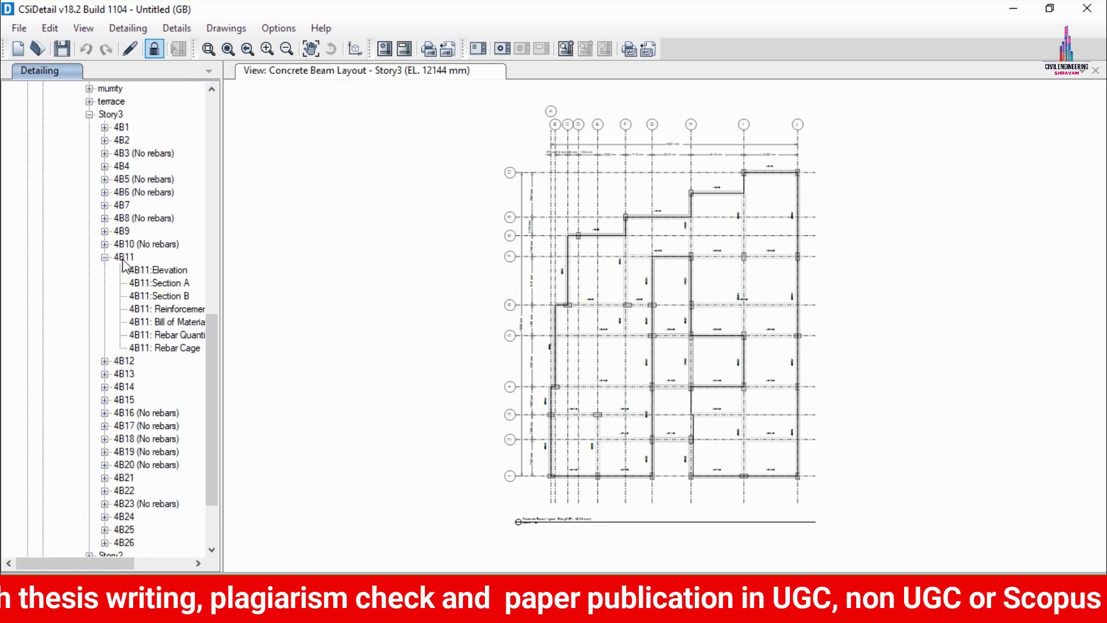
Show beam 4B11's Section A and Section B drawings, then its rebar cage.
left_click(163, 284)
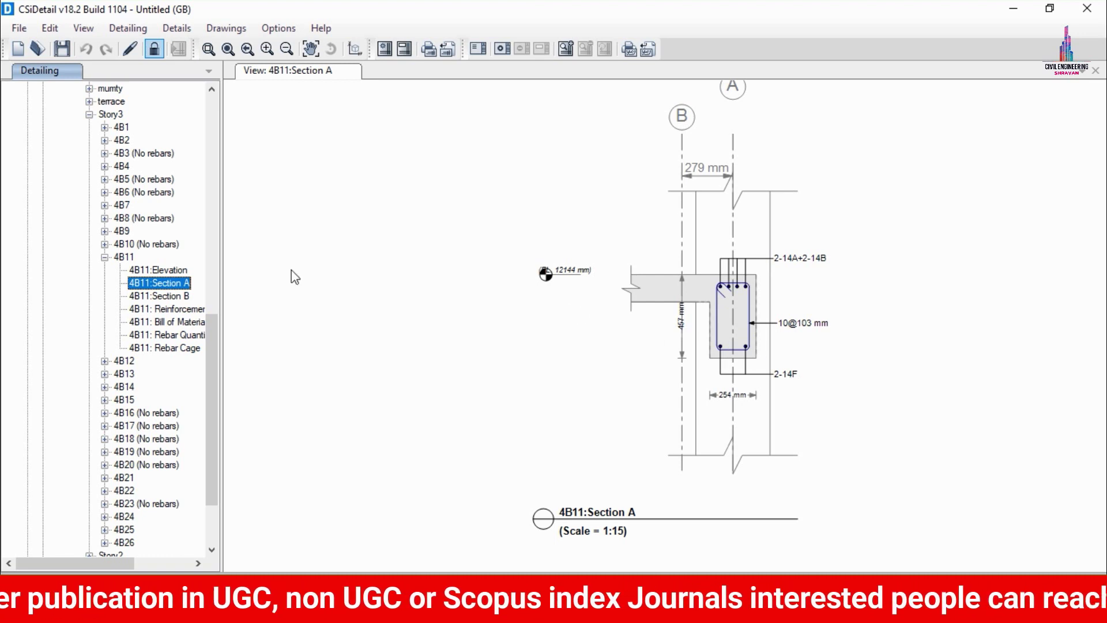
left_click(168, 296)
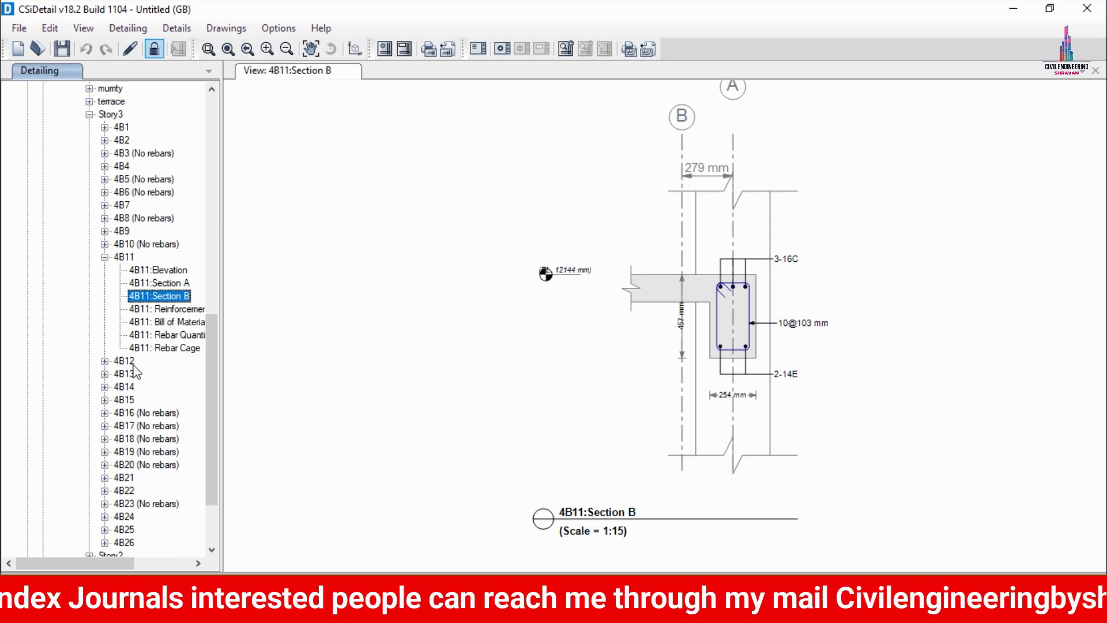
left_click(153, 348)
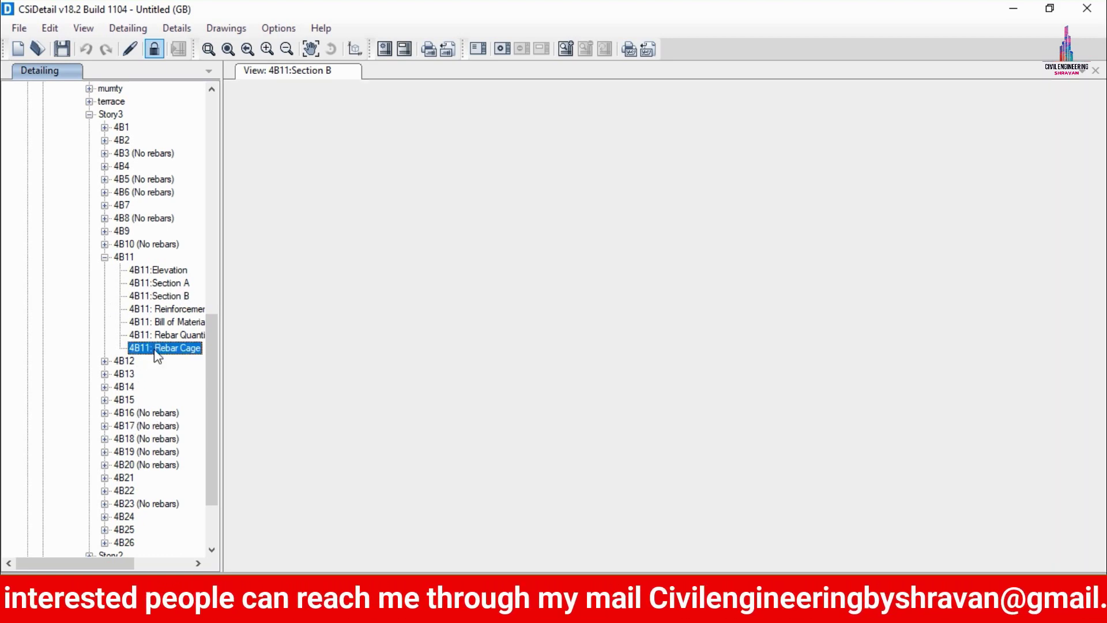
Zoom and orbit beam 4B11's rebar cage to inspect its stirrups and bars.
scroll(540, 371, "up", 6)
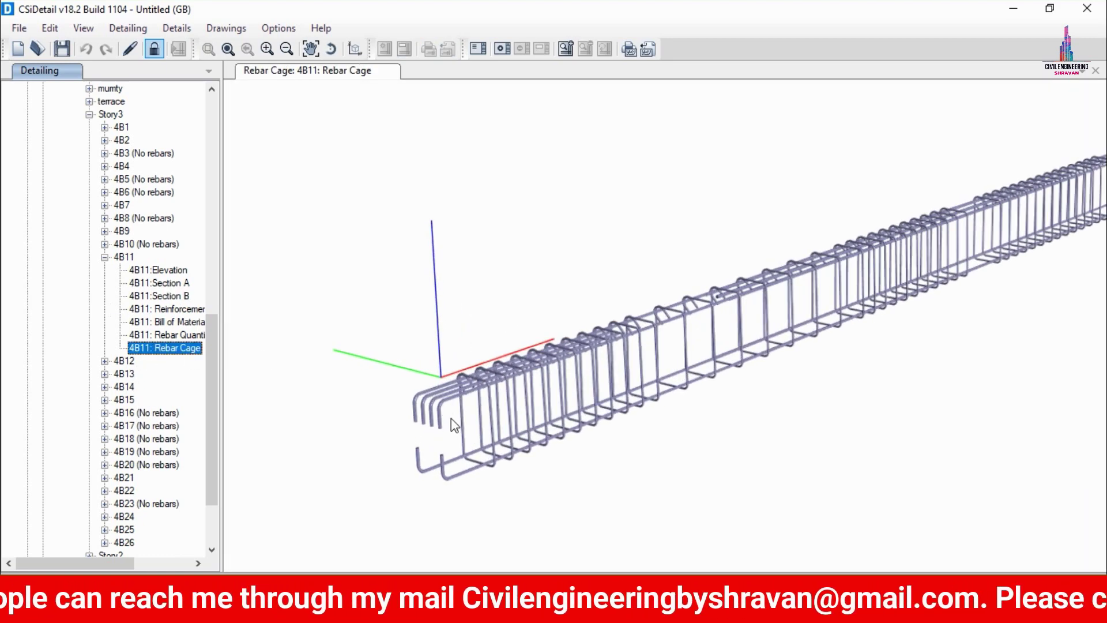
middle_click_drag(690, 438, 628, 376, "shift")
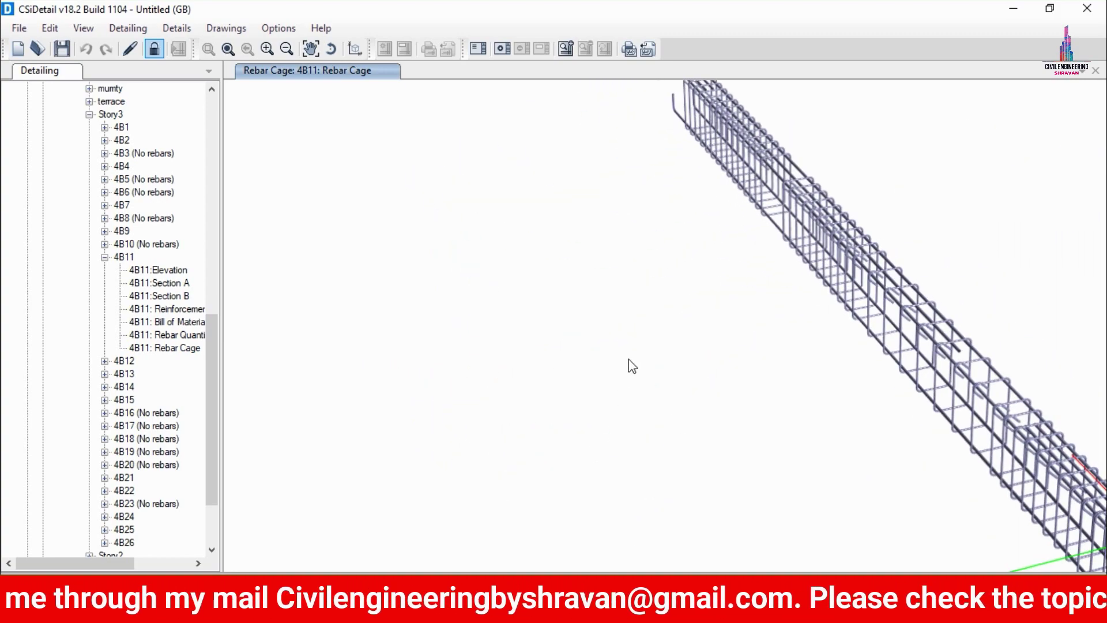
middle_click_drag(892, 273, 688, 286, "shift")
scroll(956, 203, "down", 3)
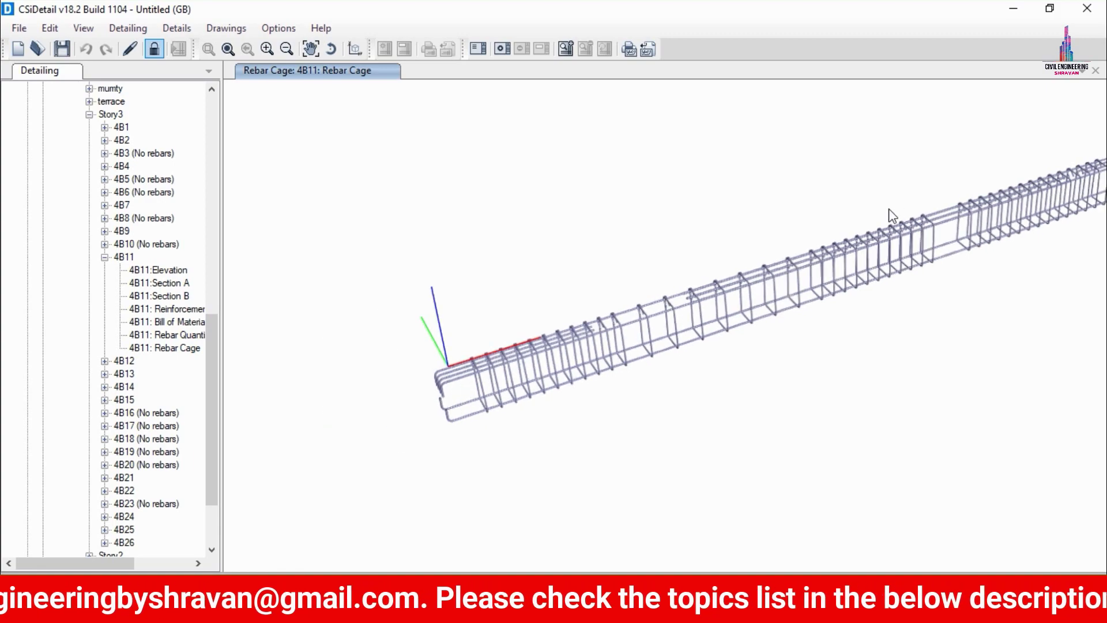
scroll(1072, 161, "up", 5)
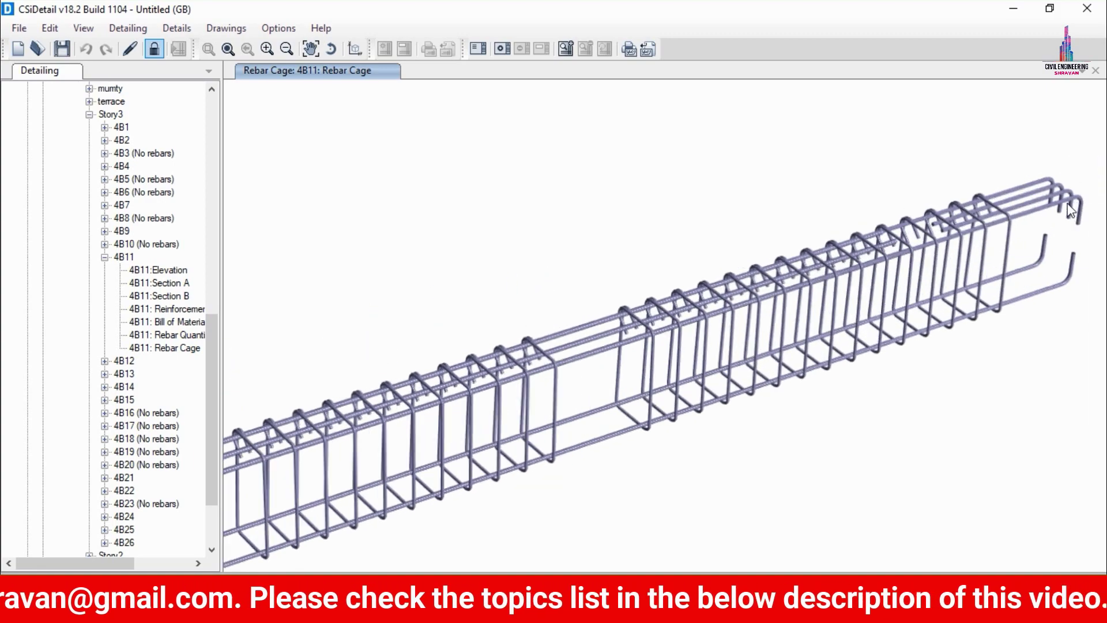
scroll(439, 358, "up", 5)
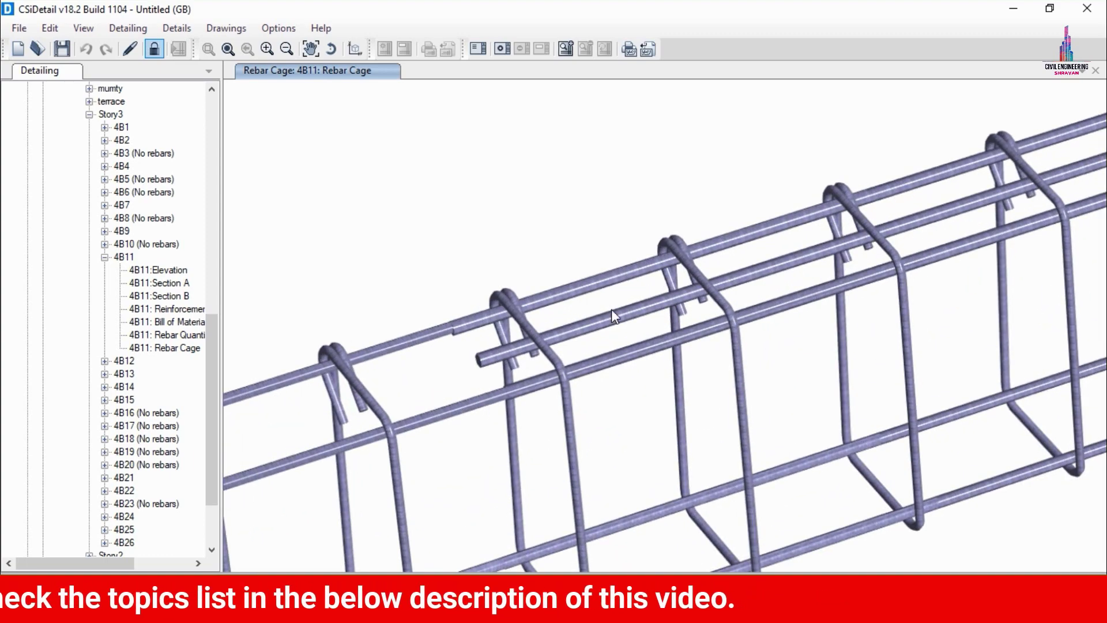
scroll(456, 354, "down", 5)
scroll(611, 338, "up", 4)
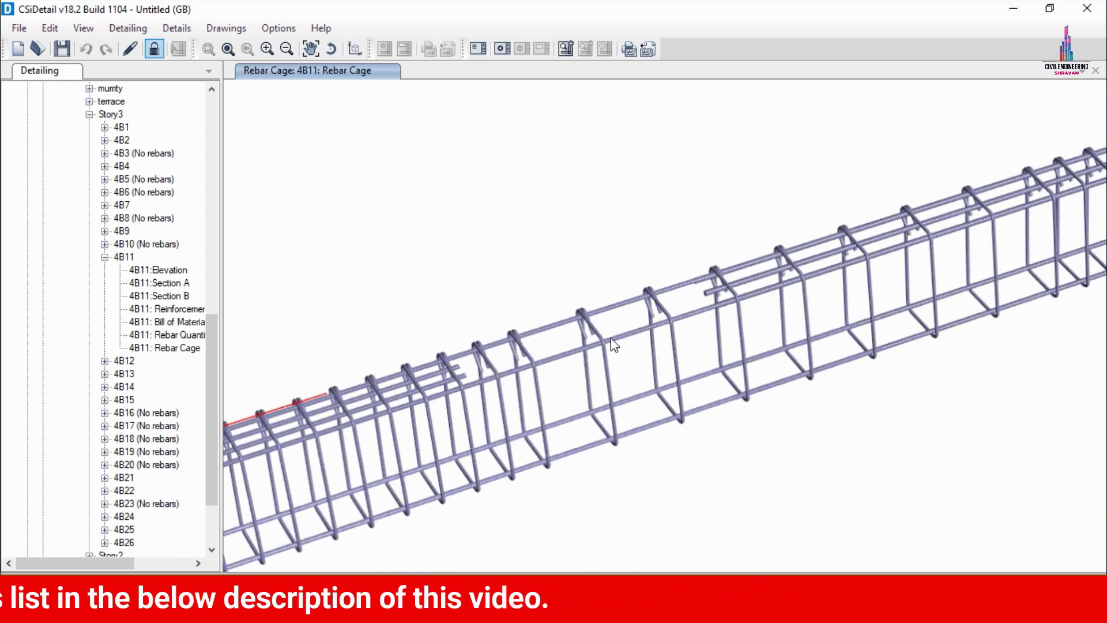
scroll(577, 340, "down", 3)
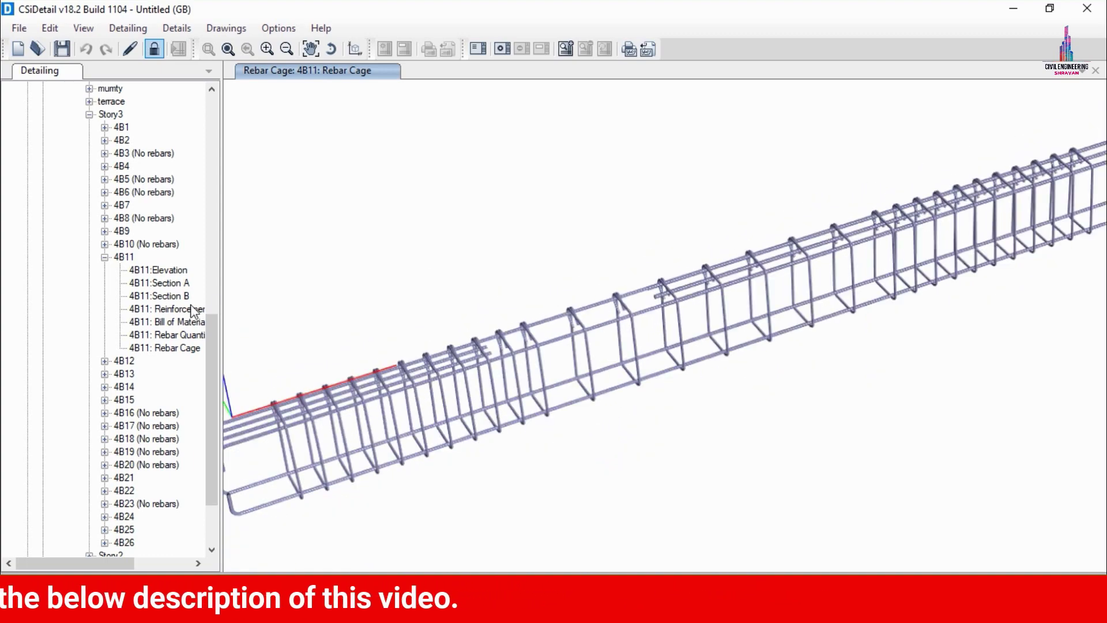
Expand Column Details and the Concrete Column group in the drawings tree.
left_click(199, 349)
scroll(196, 369, "down", 3)
left_click(43, 504)
left_click(59, 503)
scroll(74, 513, "down", 1)
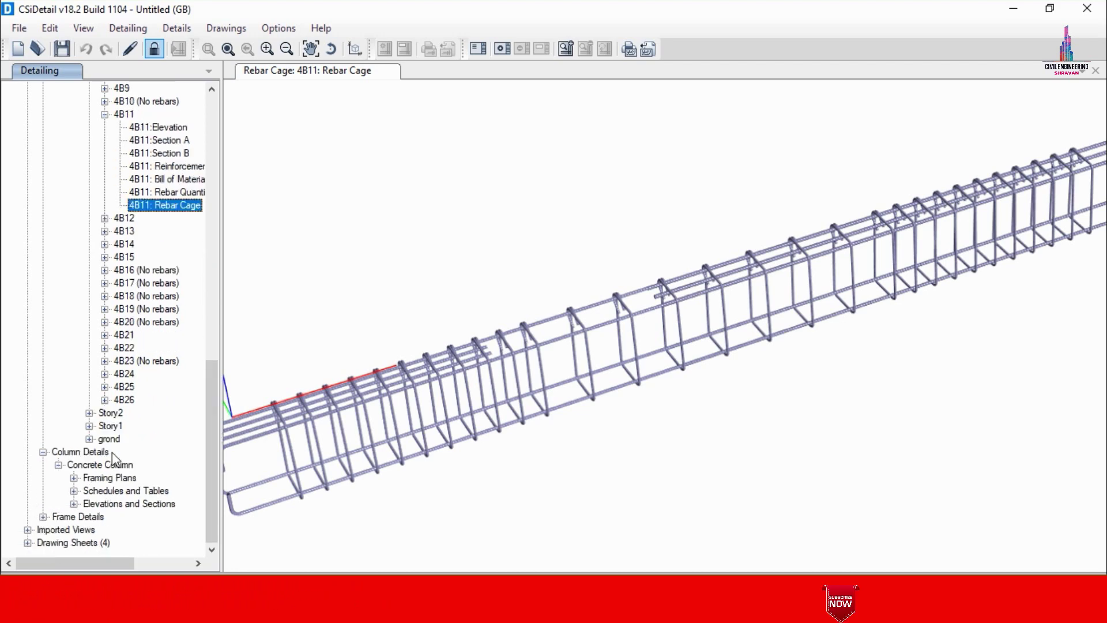
Open Concrete Column Layout - Base, then column C3's Elevation-1 drawing.
left_click(74, 477)
left_click(149, 478)
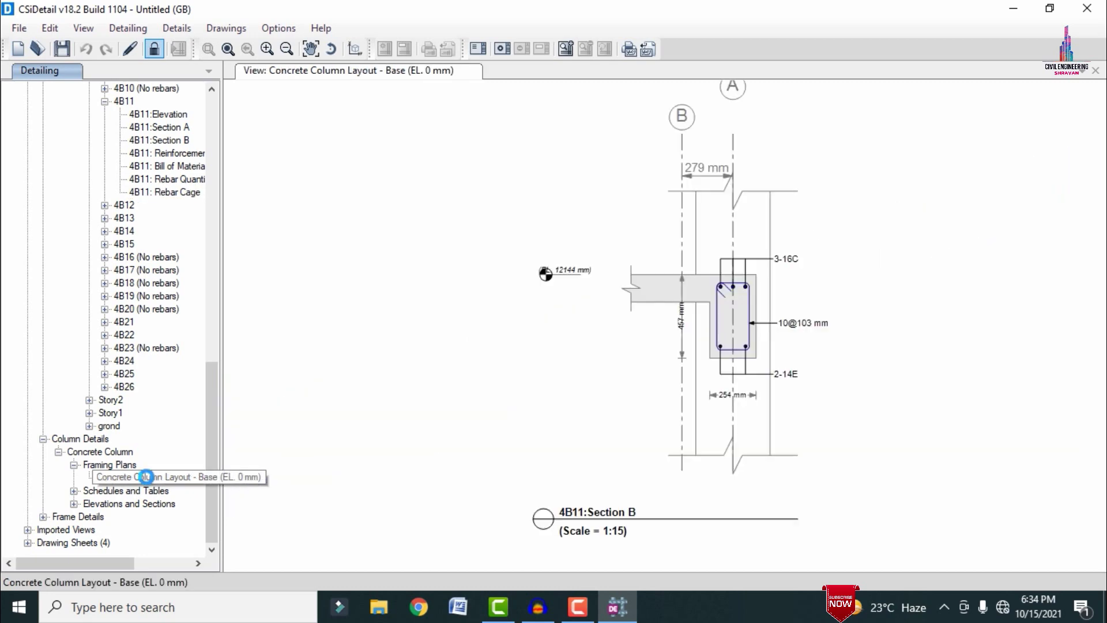
left_click(73, 491)
left_click(74, 503)
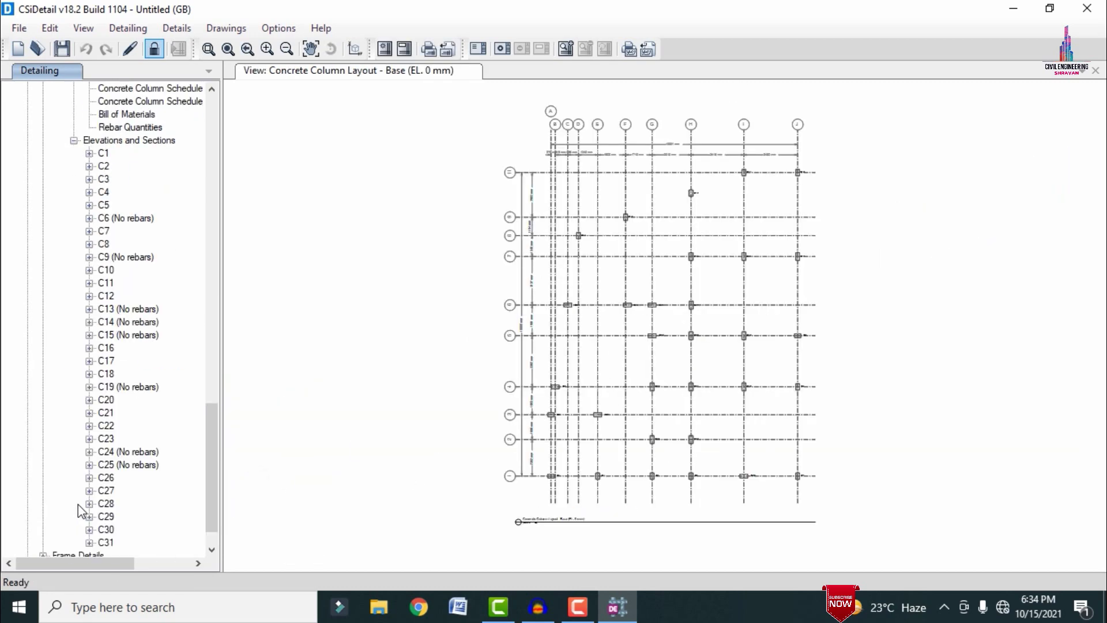
left_click(90, 179)
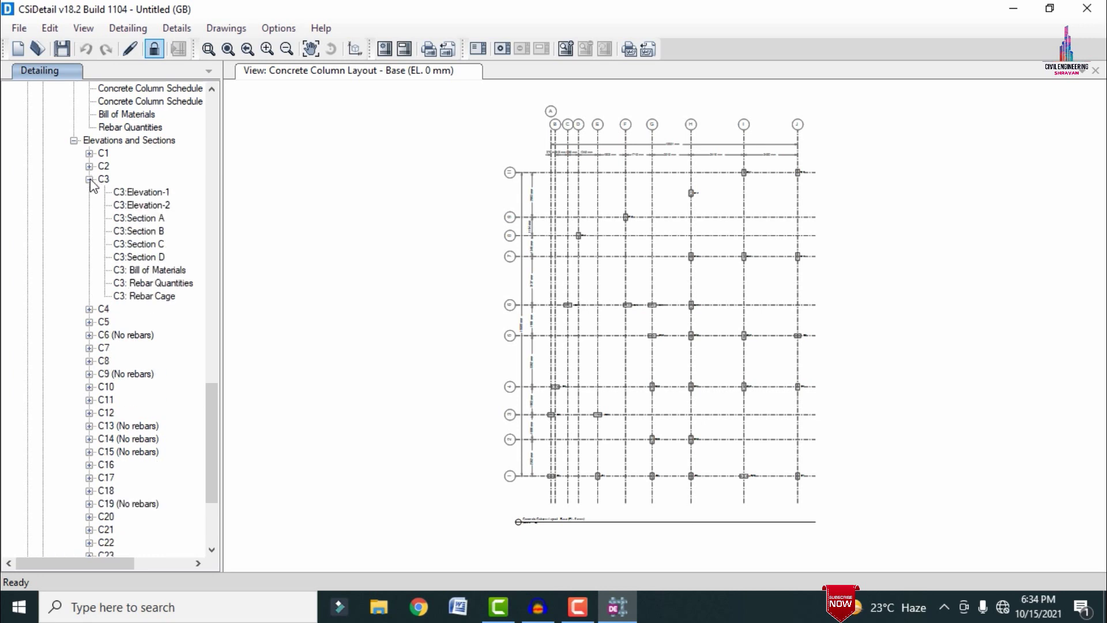
left_click(156, 193)
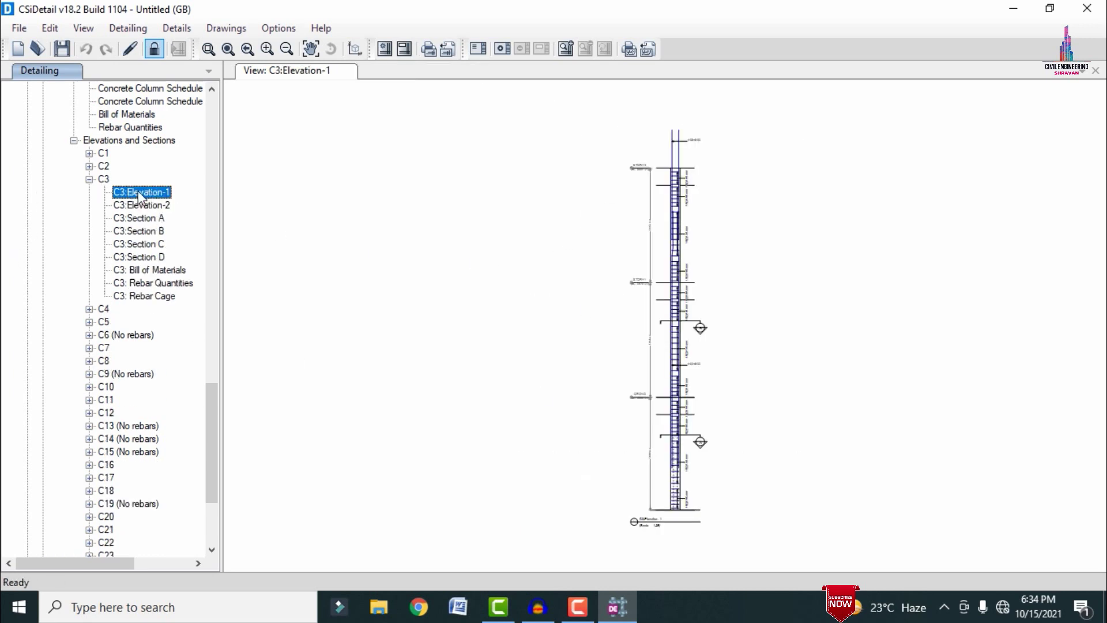
View column C3's Elevation-2 and Sections A, B, C and D, ending on its rebar cage.
left_click(139, 204)
left_click(157, 218)
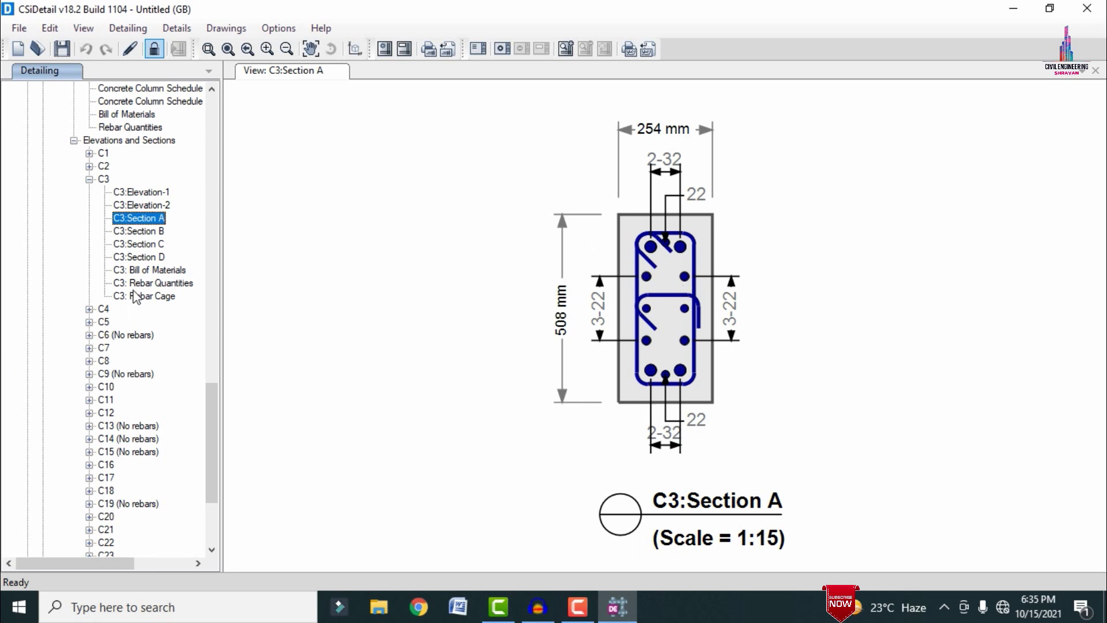
left_click(151, 232)
left_click(153, 245)
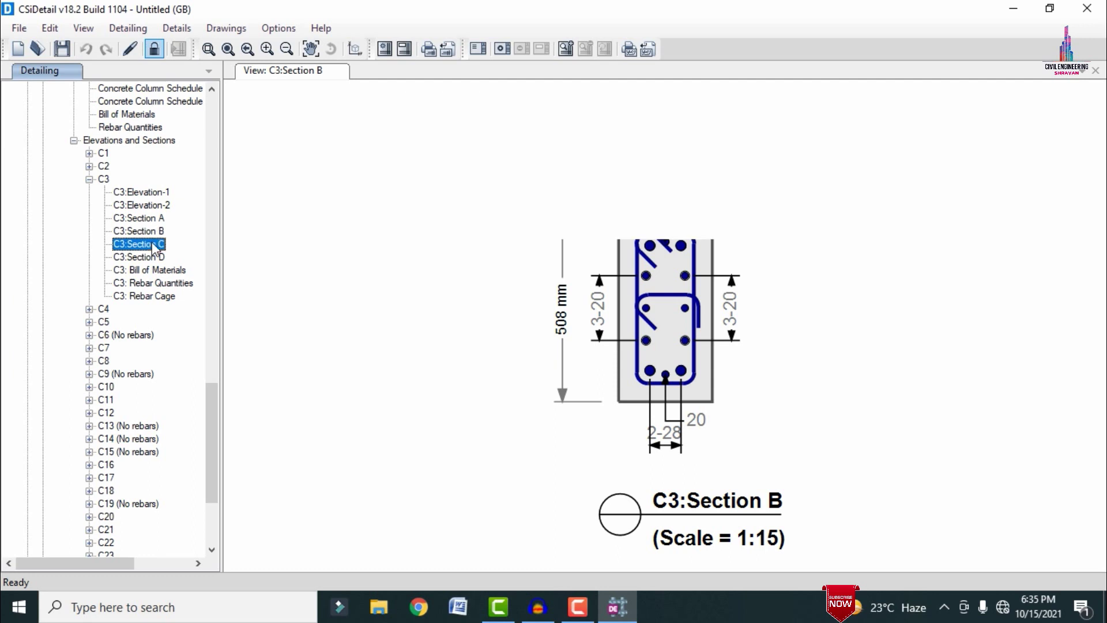
left_click(148, 257)
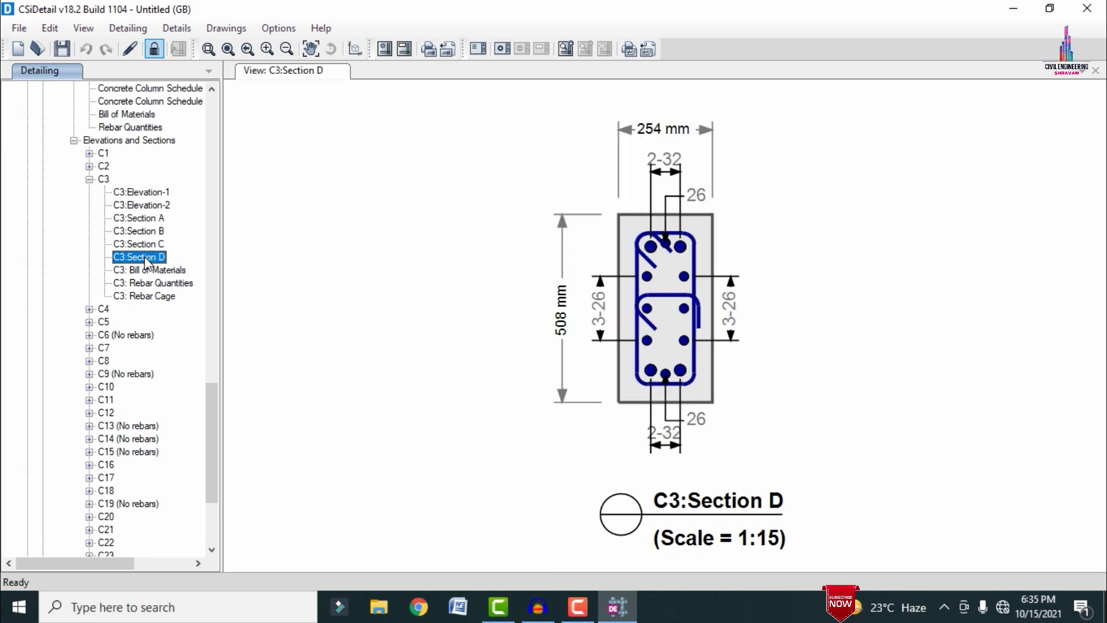
left_click(129, 298)
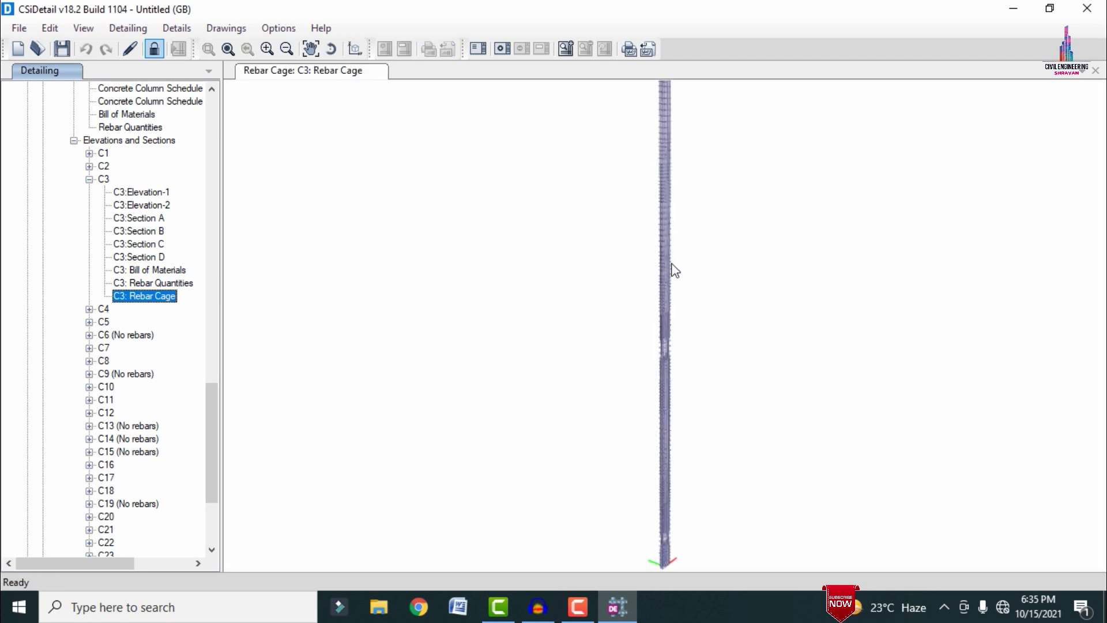
Zoom in on column C3's rebar cage and orbit it to a new viewing angle.
left_click(652, 279)
scroll(662, 375, "down", 3)
scroll(708, 213, "up", 8)
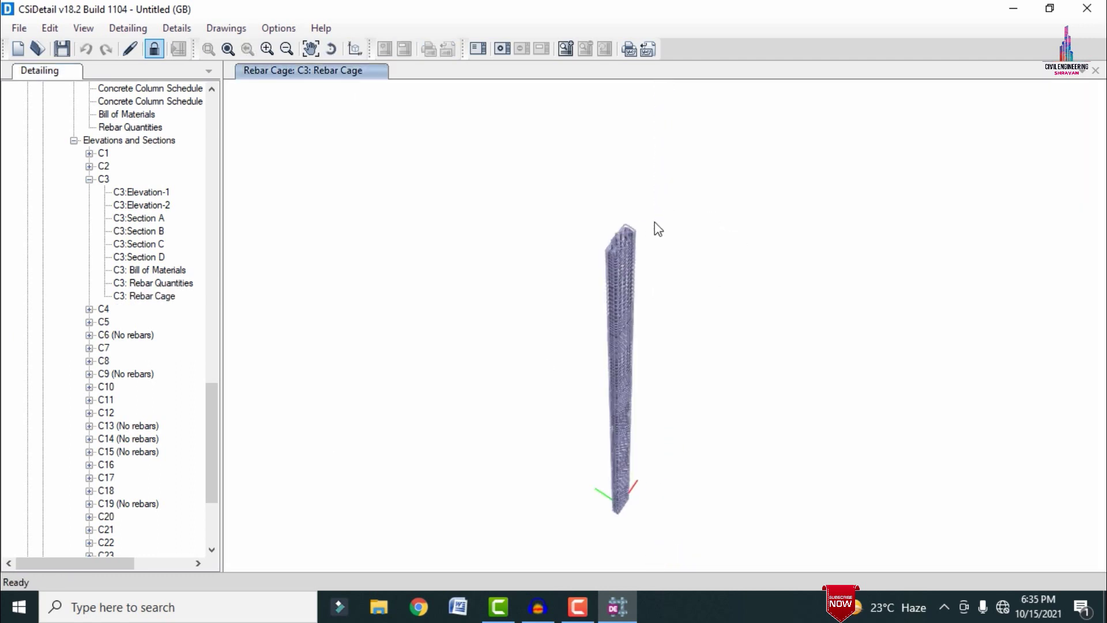
scroll(691, 262, "up", 5)
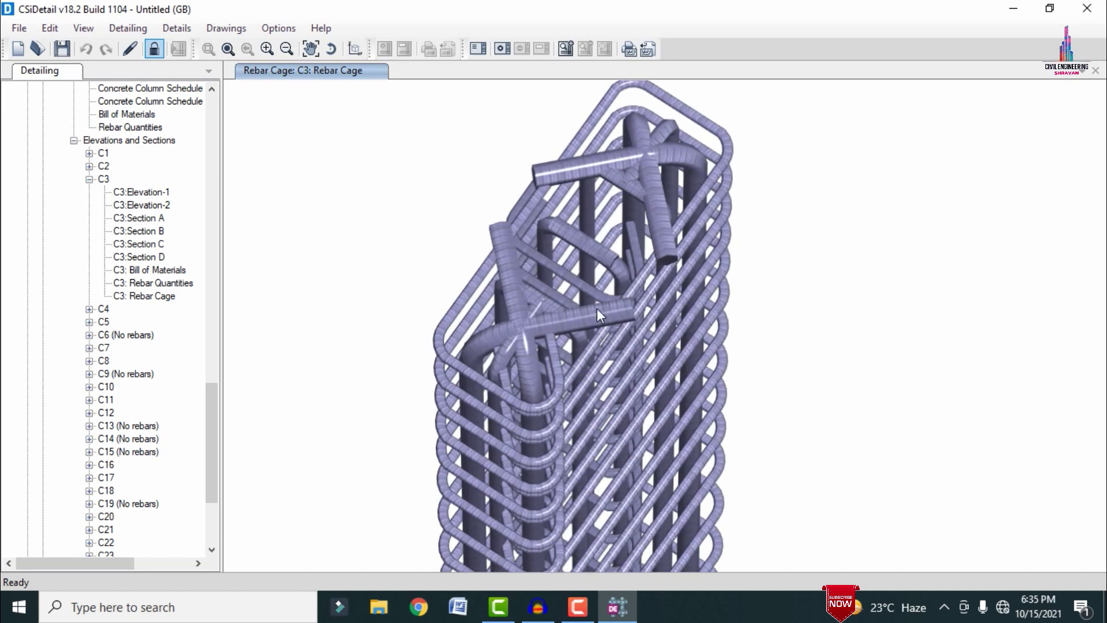
middle_click_drag(641, 309, 750, 306)
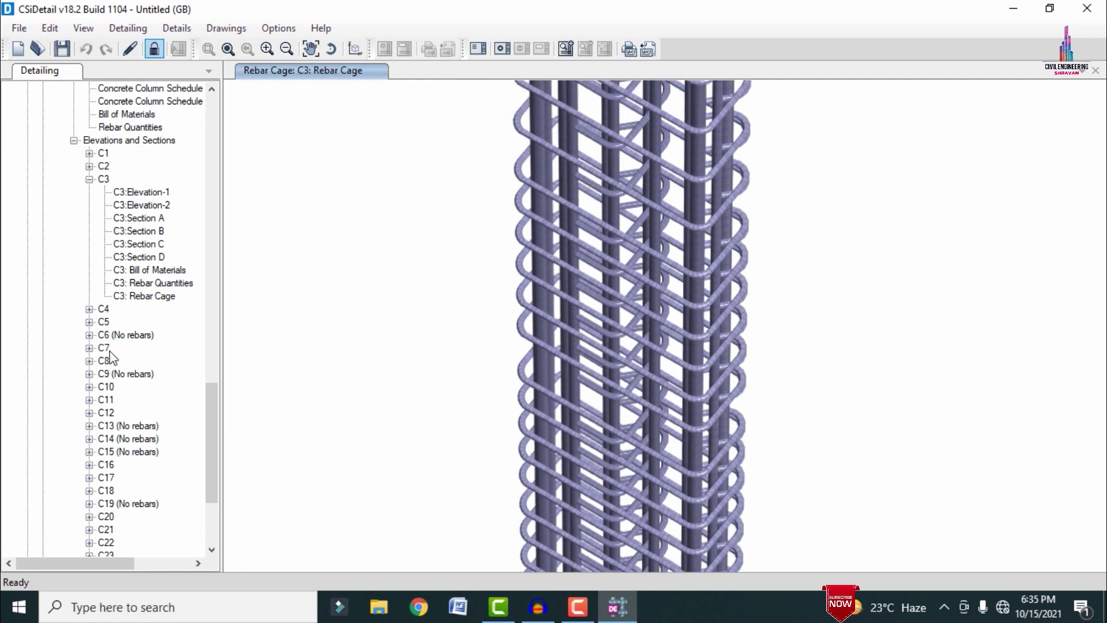
Expand column C21 in the drawing tree and load its 3D Rebar Cage.
left_click_drag(213, 436, 213, 475)
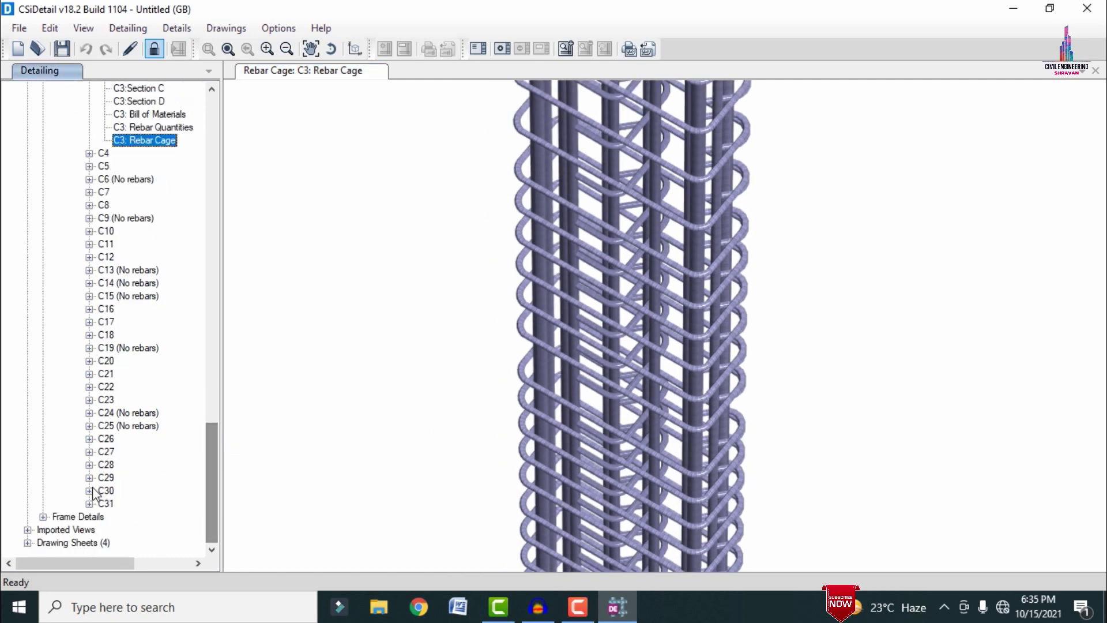
left_click(89, 374)
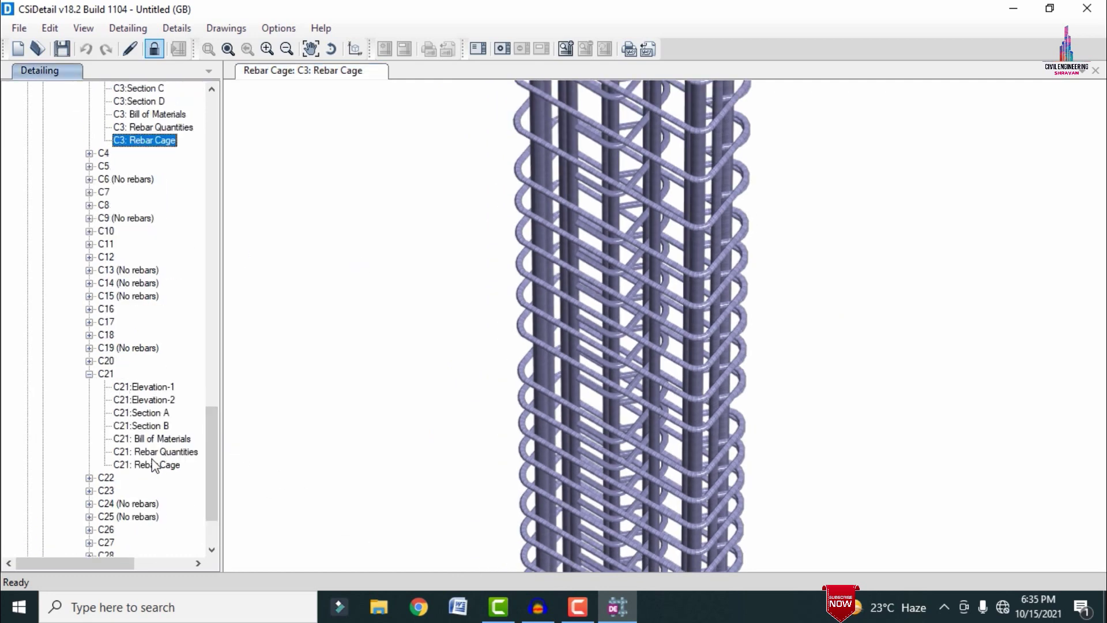
left_click(155, 465)
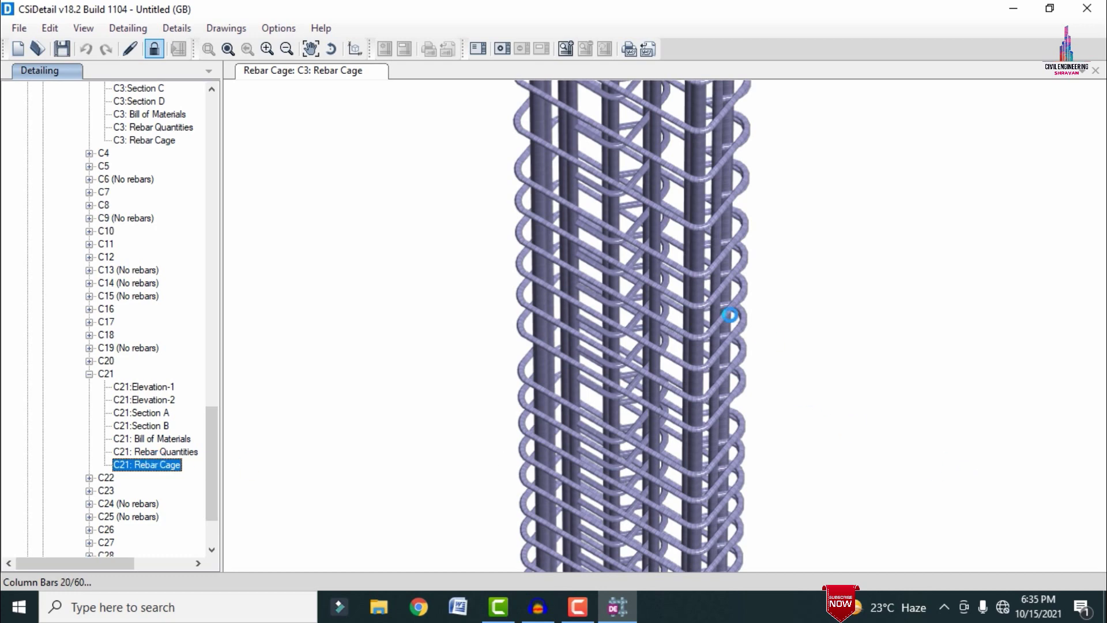